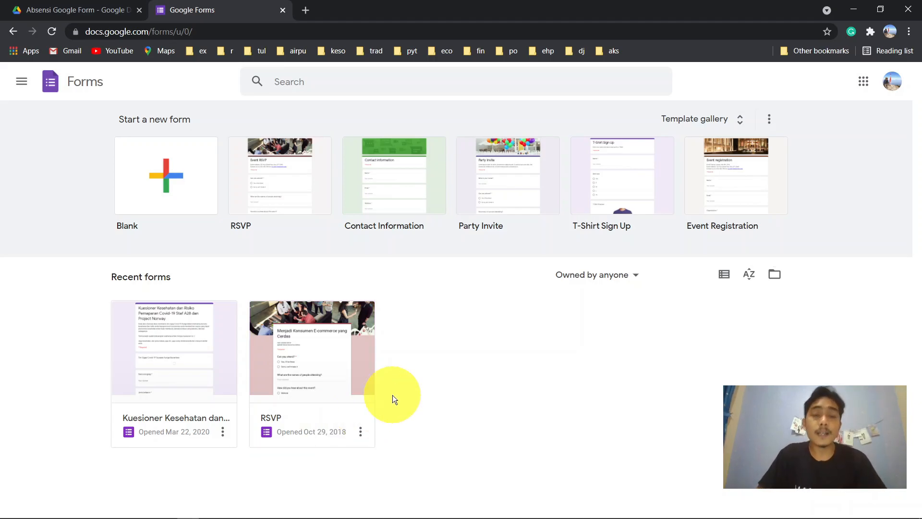
- Close the Google Forms home page to return to the empty Absensi Google Form Drive folder
left_click(282, 11)
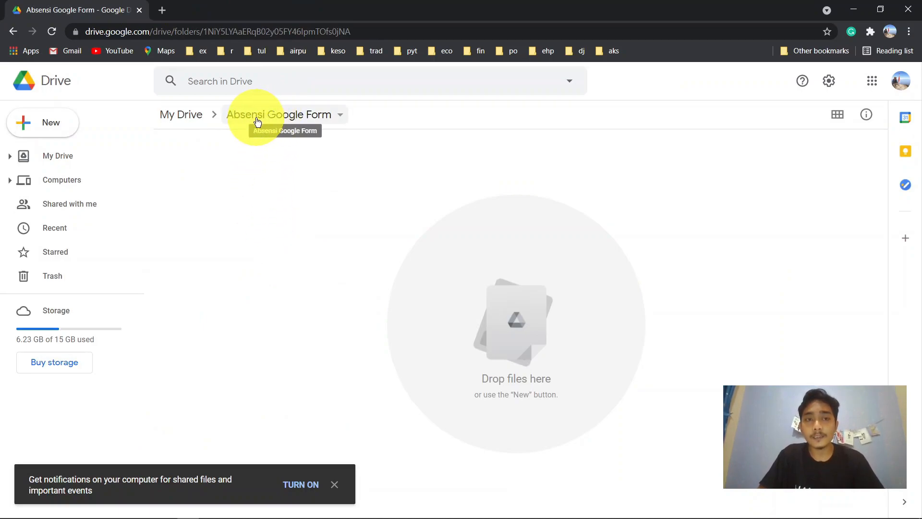
- Reopen the Absensi Google Form folder from My Drive and bring up the New menu
left_click(67, 155)
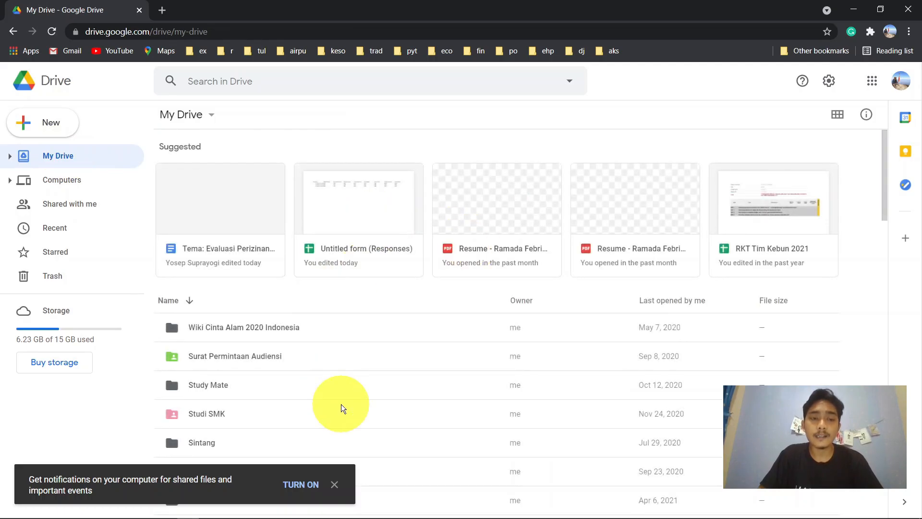
scroll(341, 405, "down", 10)
scroll(336, 261, "down", 10)
left_click(268, 353)
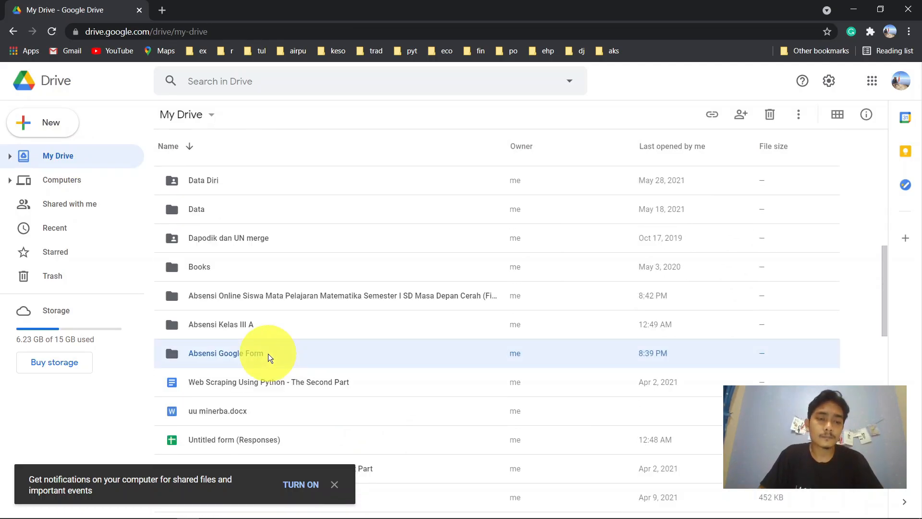
double_click(268, 353)
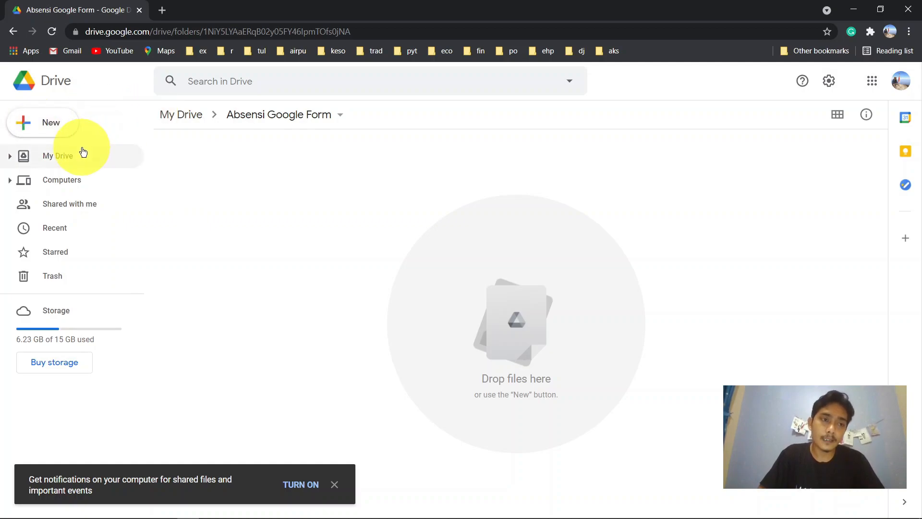
left_click(26, 127)
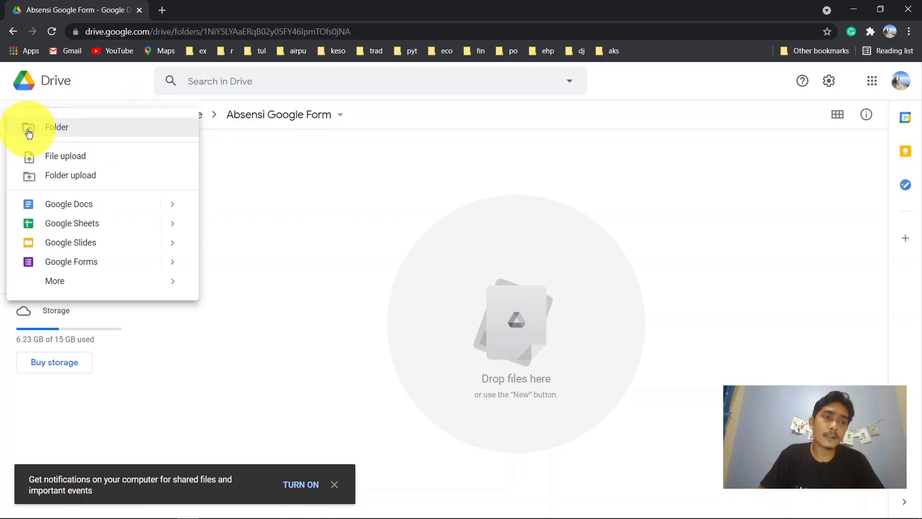
left_click(291, 171)
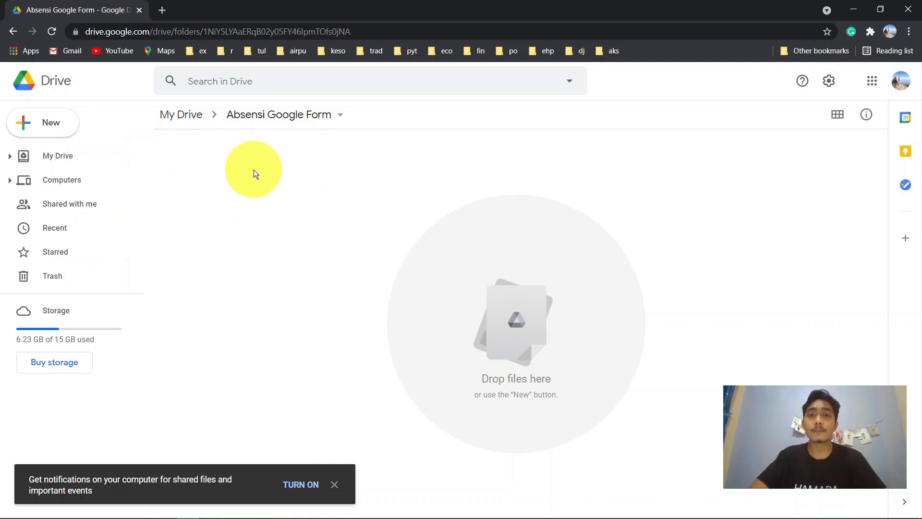
left_click(35, 132)
- Create a folder named 'Absensi oleh siswa'
left_click(96, 129)
type("Absensi ")
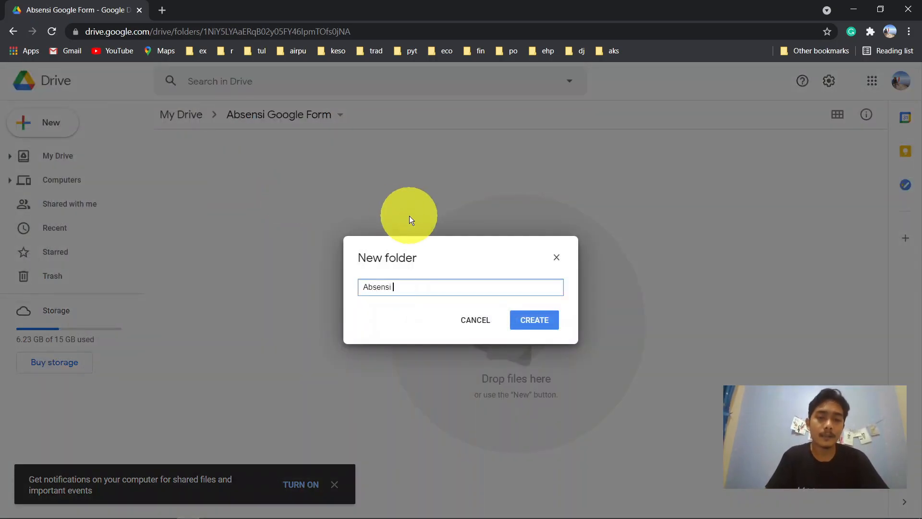
type("oleh sisaw")
key("BackSpace")
key("BackSpace")
type("wa")
key("Return")
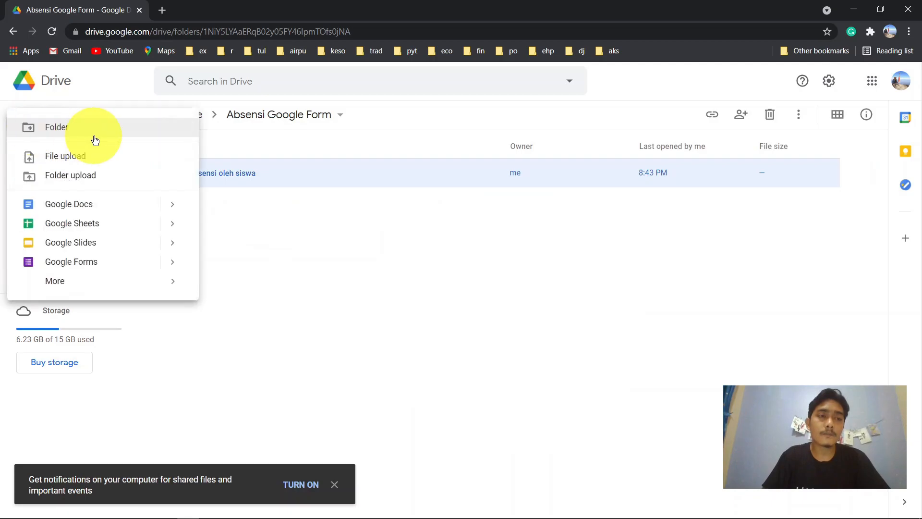
- Create a second folder named 'Absensi oleh guru' and clear the selection
left_click(100, 135)
type("Abs")
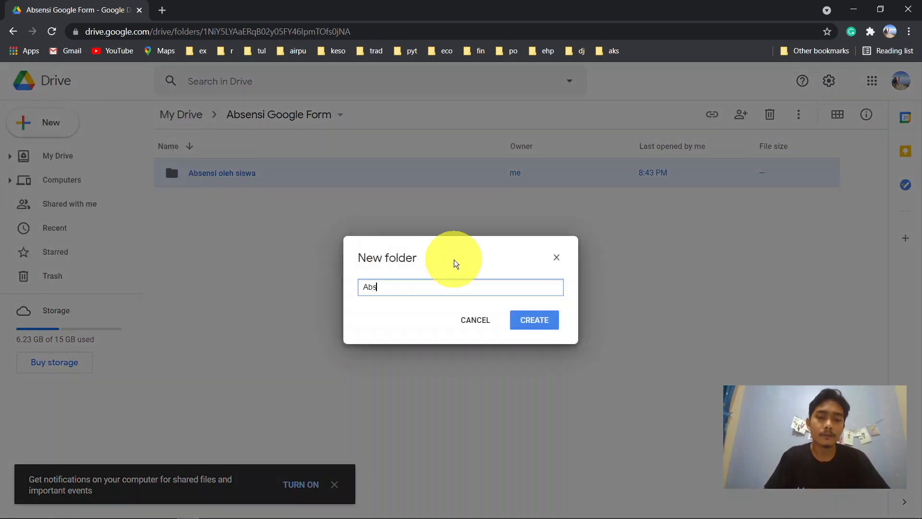
type("ensi oleh gi")
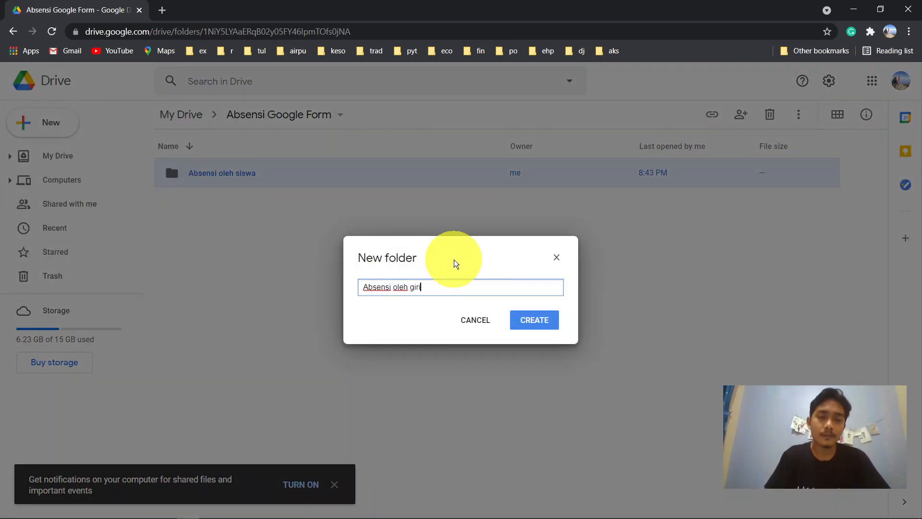
key("BackSpace")
type("uru")
key("Return")
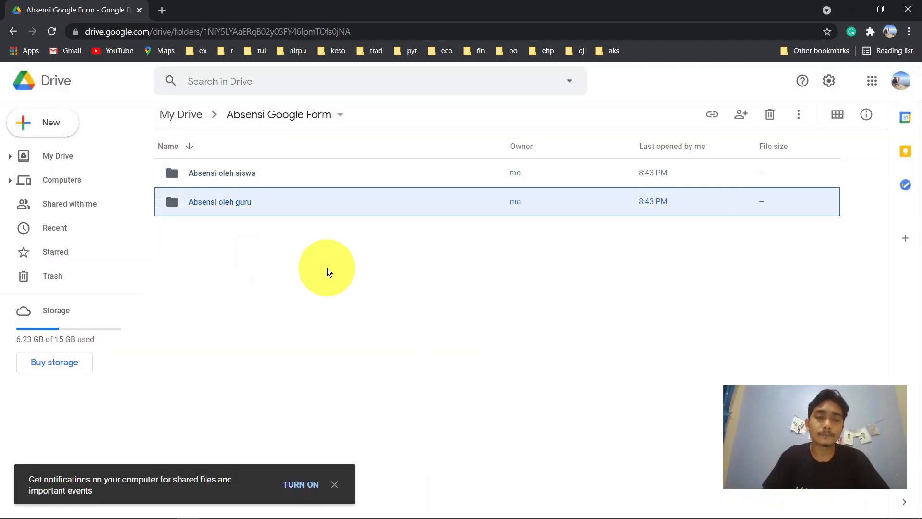
left_click(288, 254)
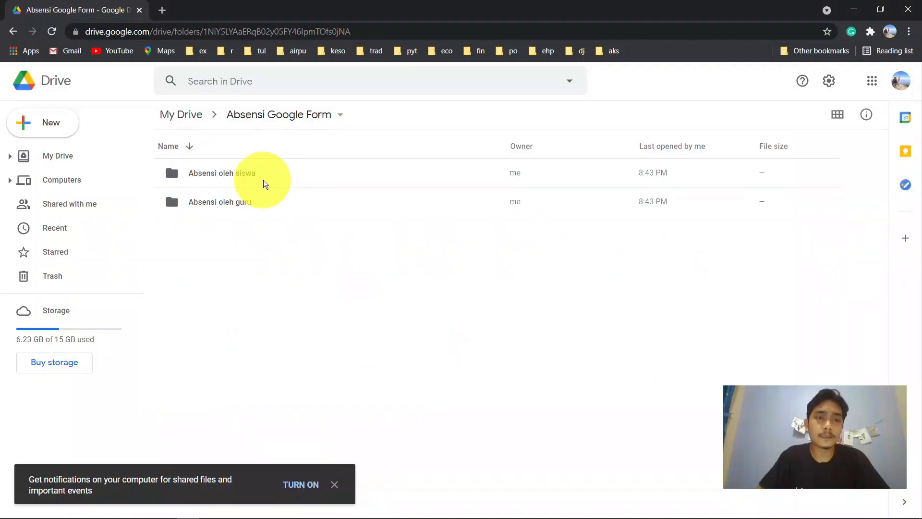
- Open the Absensi oleh siswa folder and create a blank Google Form inside it
left_click(264, 179)
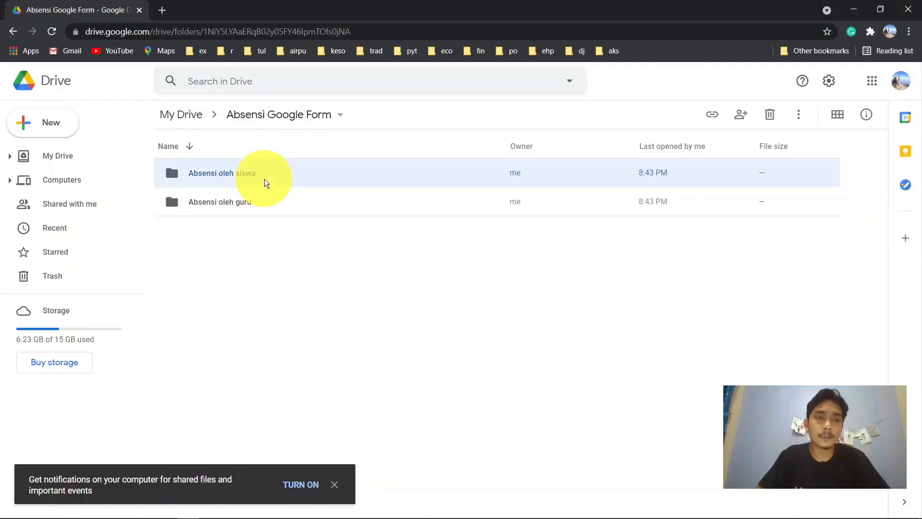
double_click(300, 174)
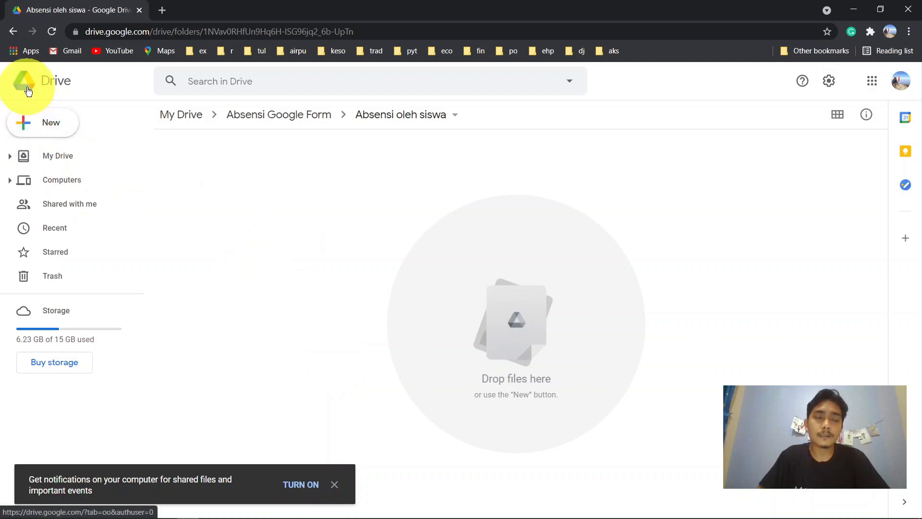
left_click(26, 126)
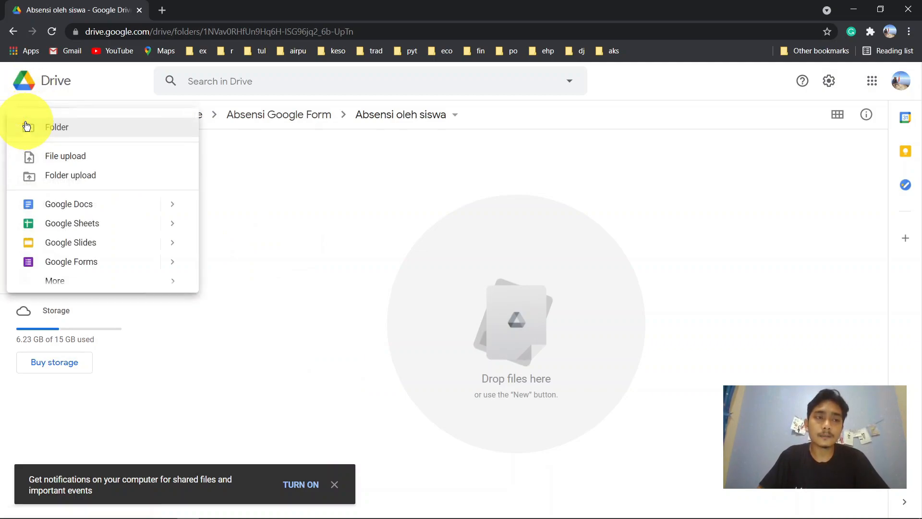
left_click(99, 262)
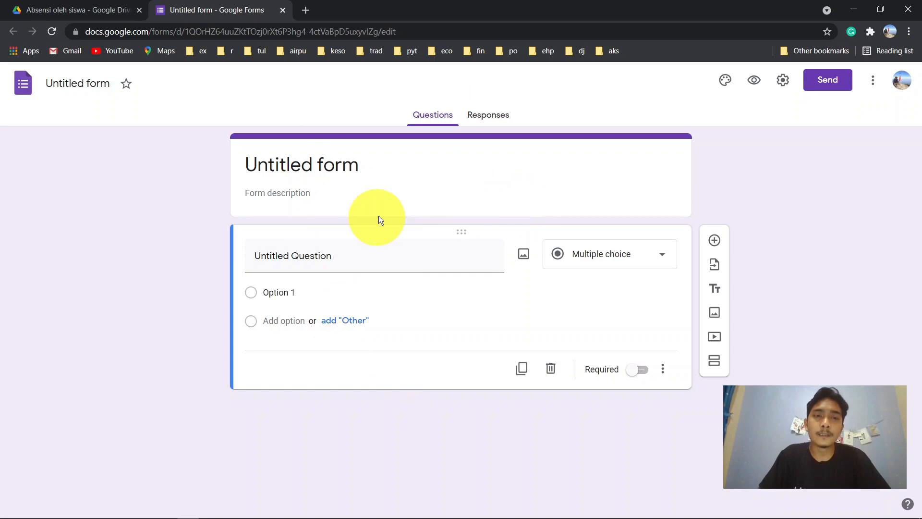
- Title the form 'Absensi Siswa Matematika SMA 3 Masa Depan Cerah'
left_click(345, 164)
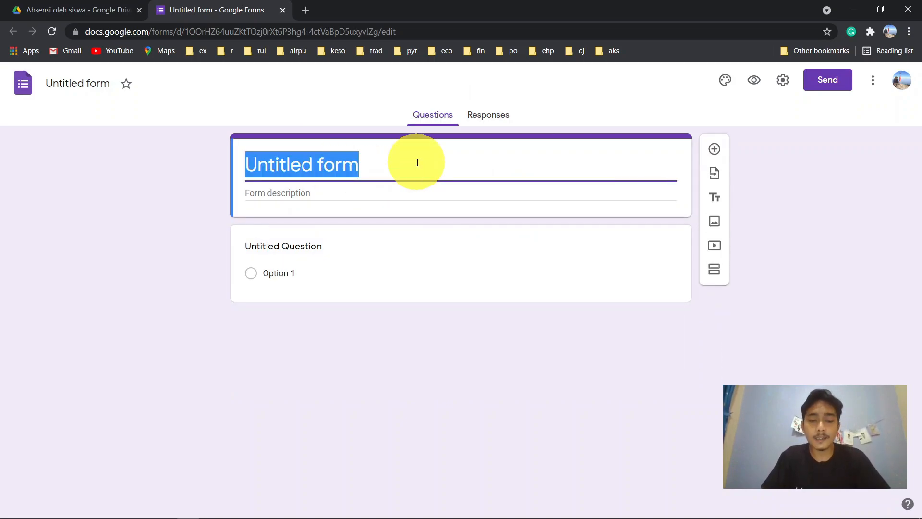
type("Absensi")
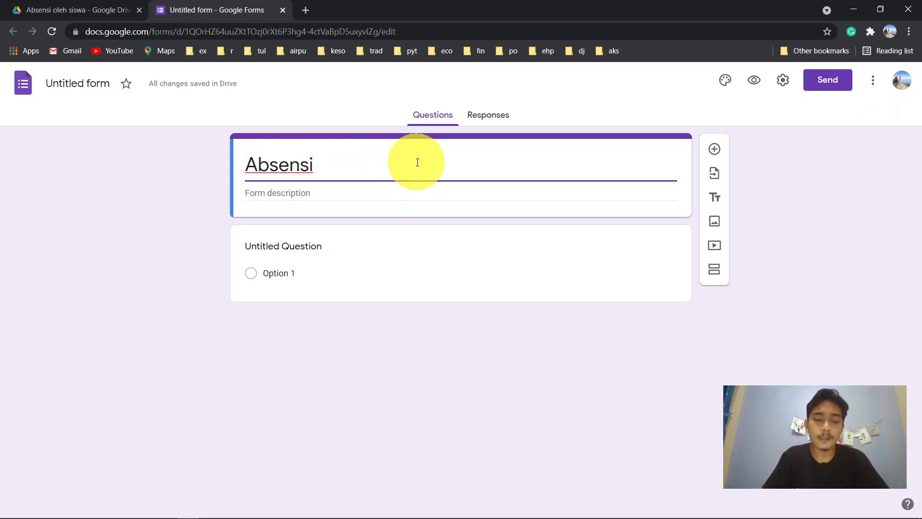
type(" Siswa Mata")
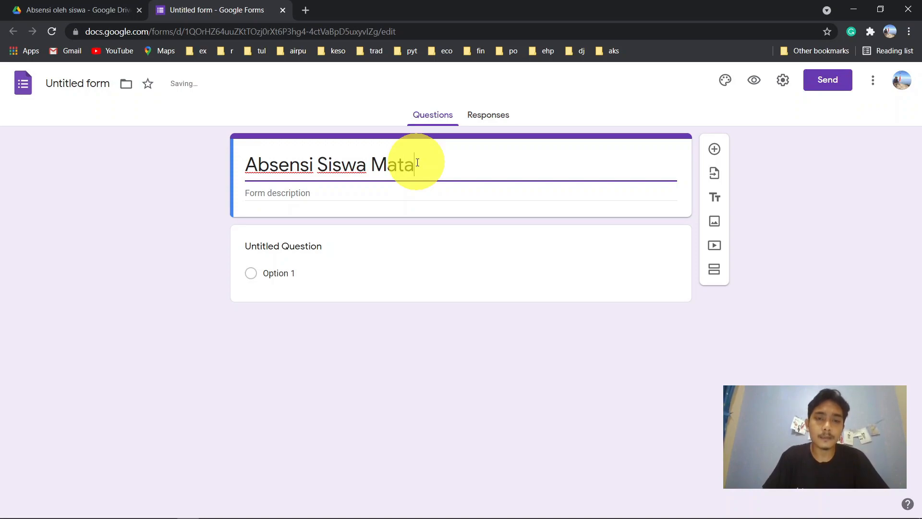
key("BackSpace")
type("emati")
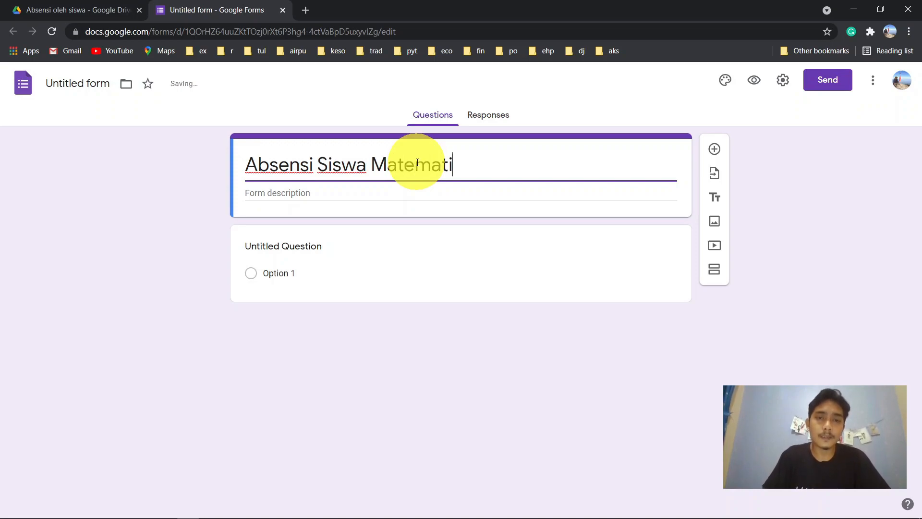
type("ka SMA ")
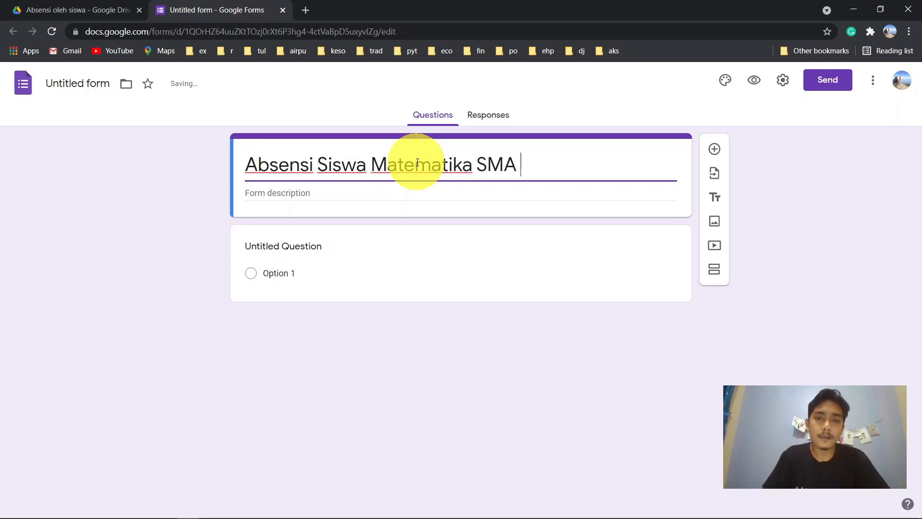
type("3 M")
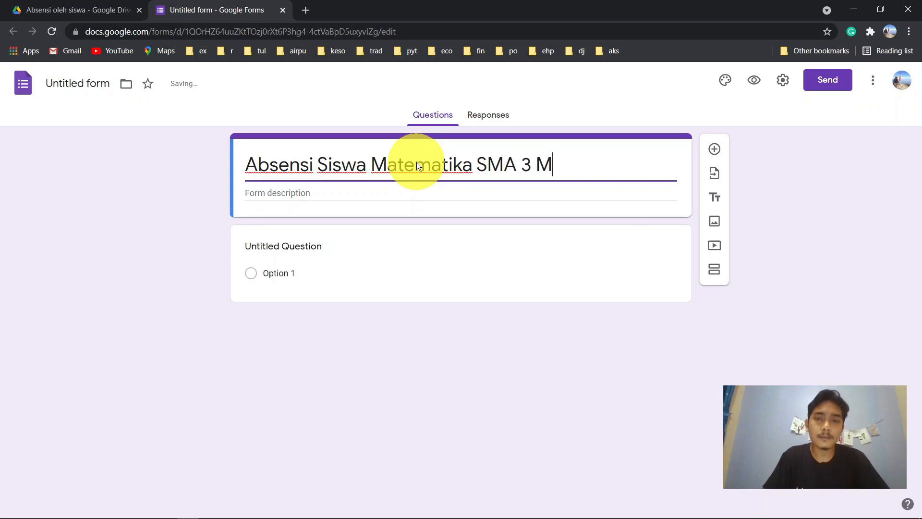
type("asa Depan Cerah")
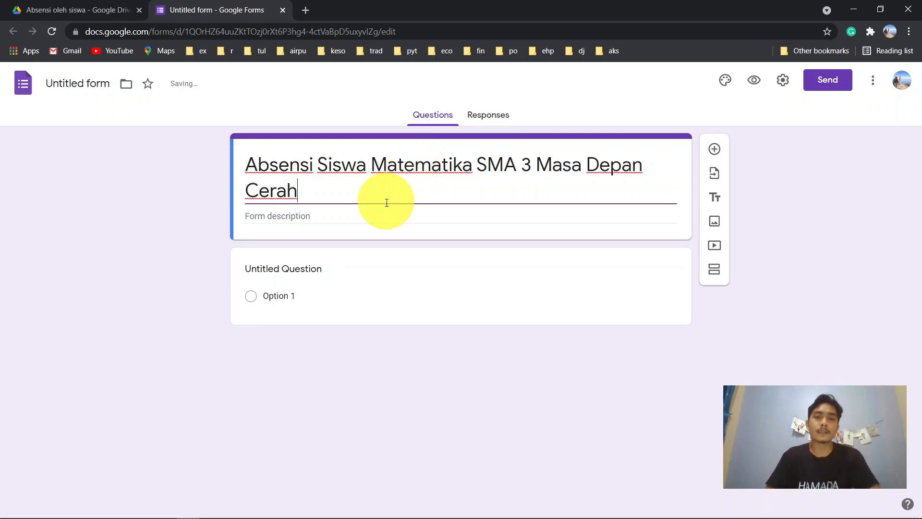
- Write the study-reminder description beginning 'Jangan lupa belajar!' and ending 'susah maju.'
left_click(367, 214)
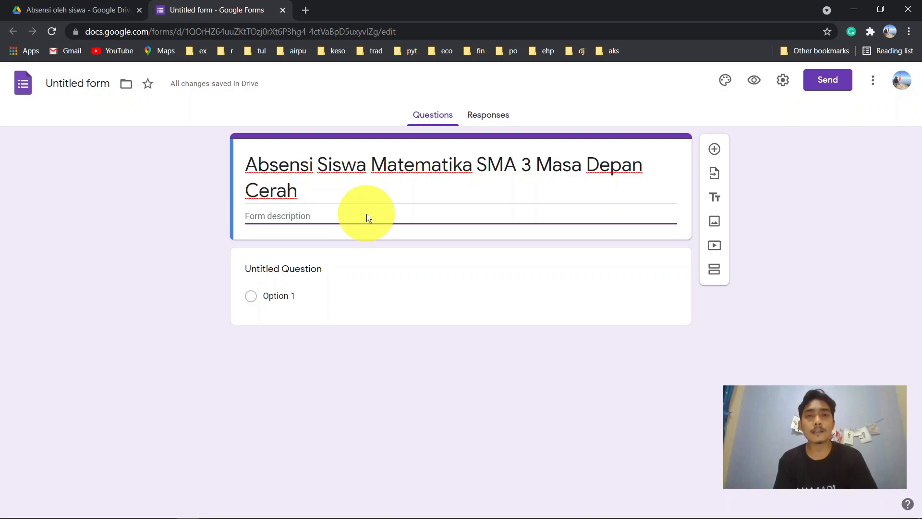
type("Jangan ")
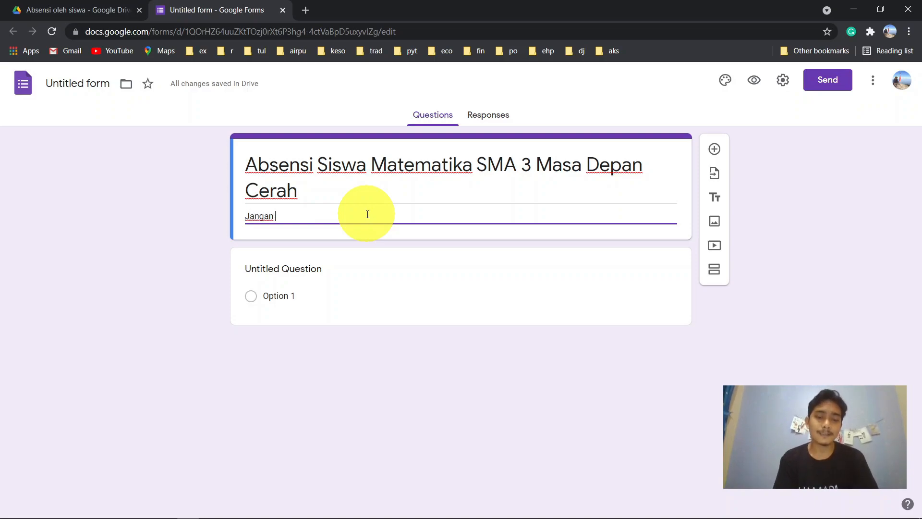
type("lupa belajar! Karena ")
type("mata")
key("BackSpace")
key("BackSpace")
key("BackSpace")
key("BackSpace")
type("alas menuntuk")
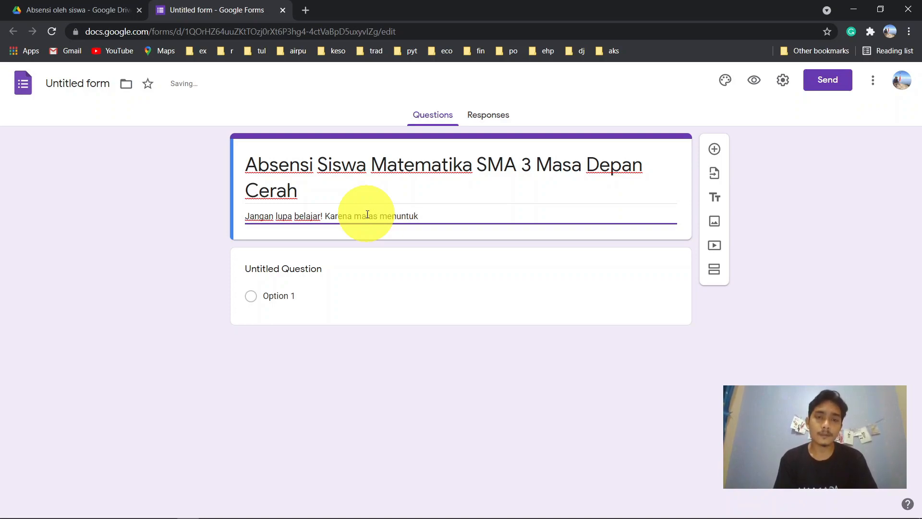
key("BackSpace")
type("t il")
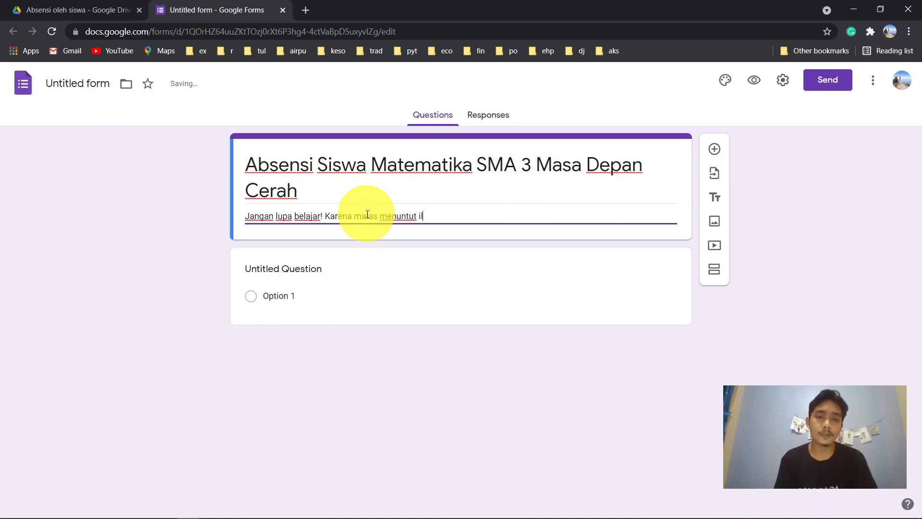
type("mu m")
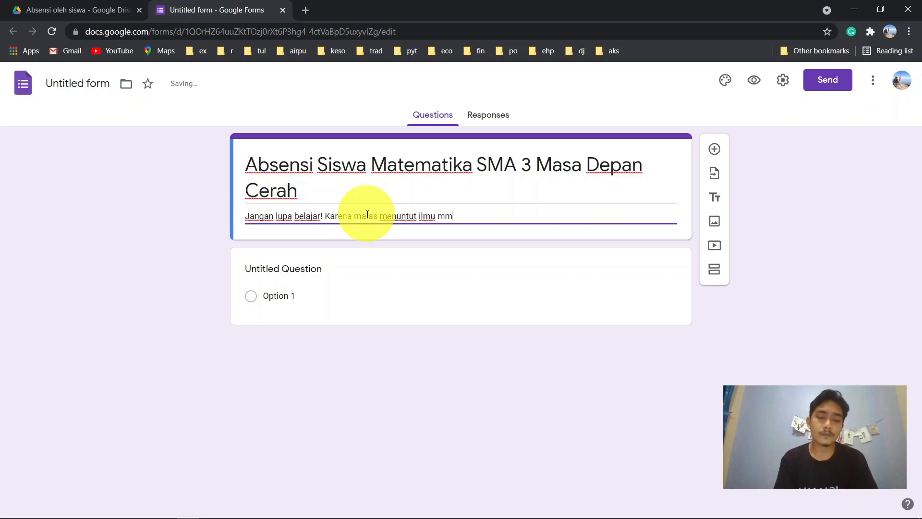
type("u")
key("BackSpace")
type("embuat ")
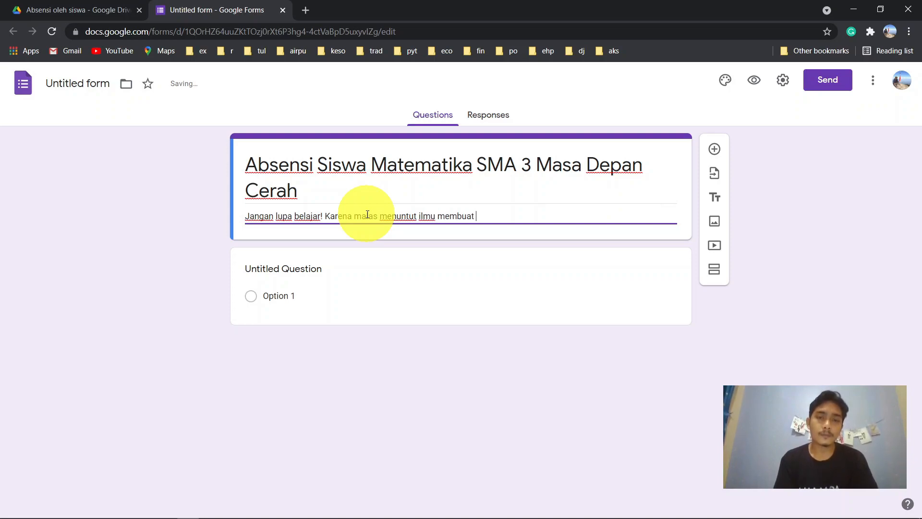
type("kamu susah maju.")
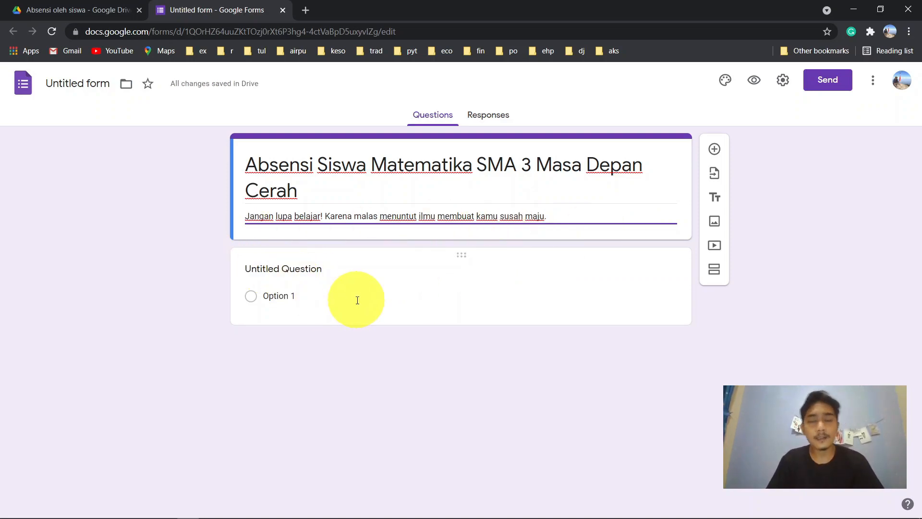
- Title the first question 'Nama Lengkap'
left_click(307, 269)
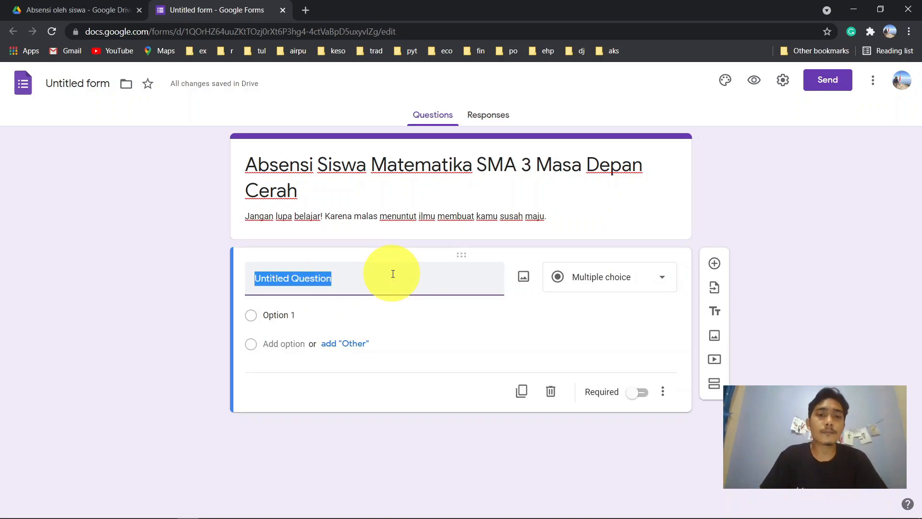
type("Nama")
key("BackSpace")
key("BackSpace")
key("BackSpace")
type("Nama")
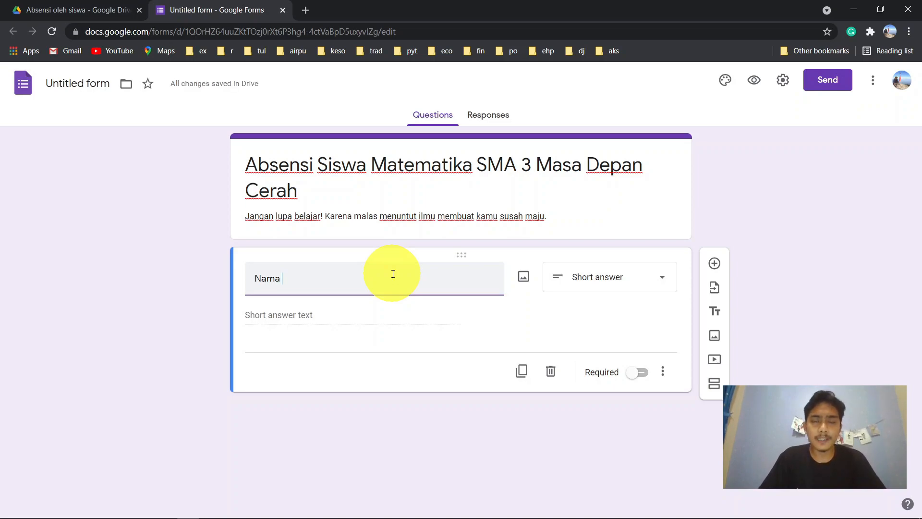
type("Depan")
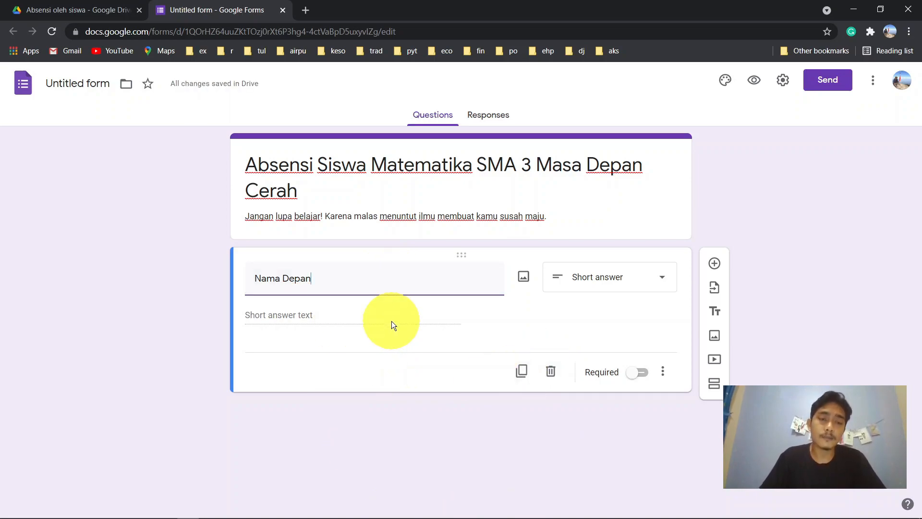
key("BackSpace")
key("BackSpace")
key("BackSpace")
key("BackSpace")
key("BackSpace")
key("BackSpace")
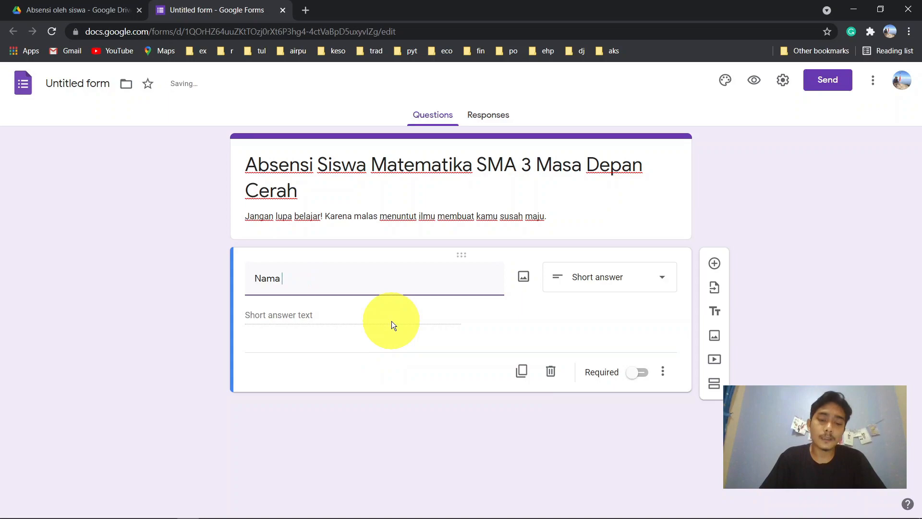
type("Lengk")
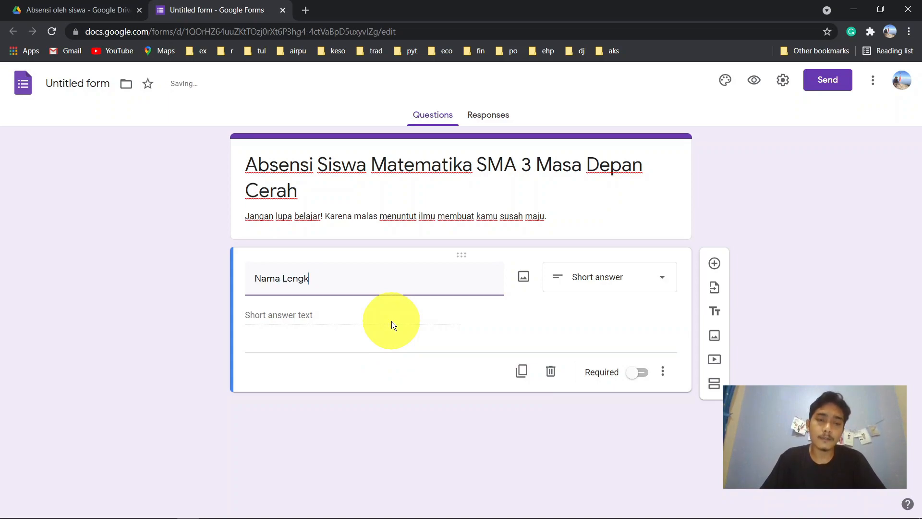
key("BackSpace")
key("BackSpace")
key("BackSpace")
key("BackSpace")
key("BackSpace")
type("Lengkap")
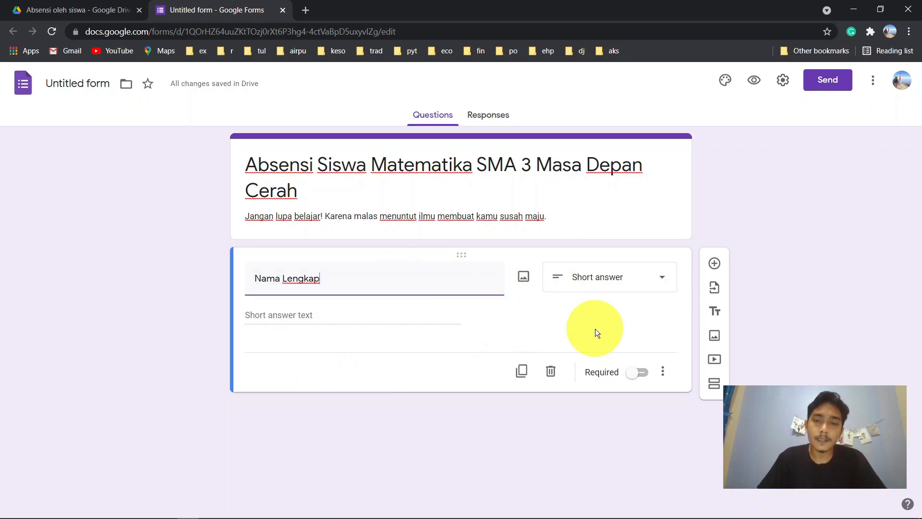
- Mark Nama Lengkap as required and keep its type as Short answer
left_click(639, 377)
left_click(641, 373)
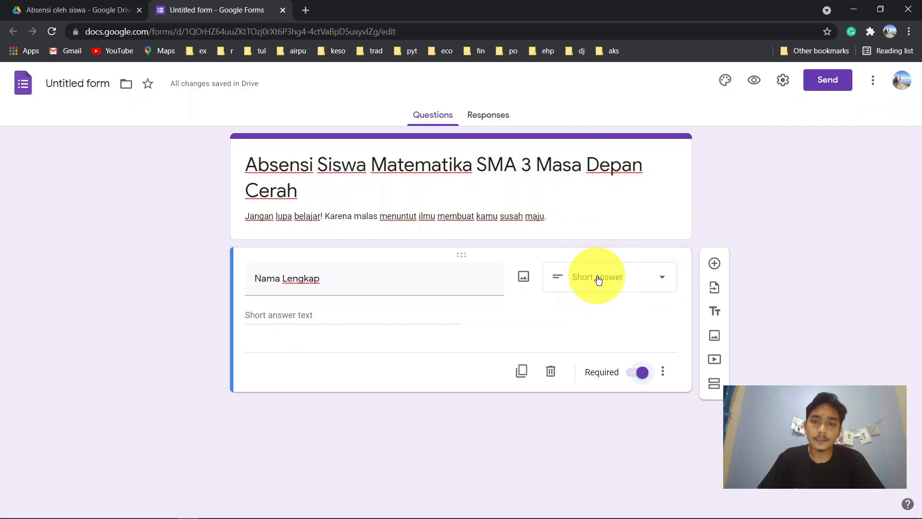
left_click(661, 284)
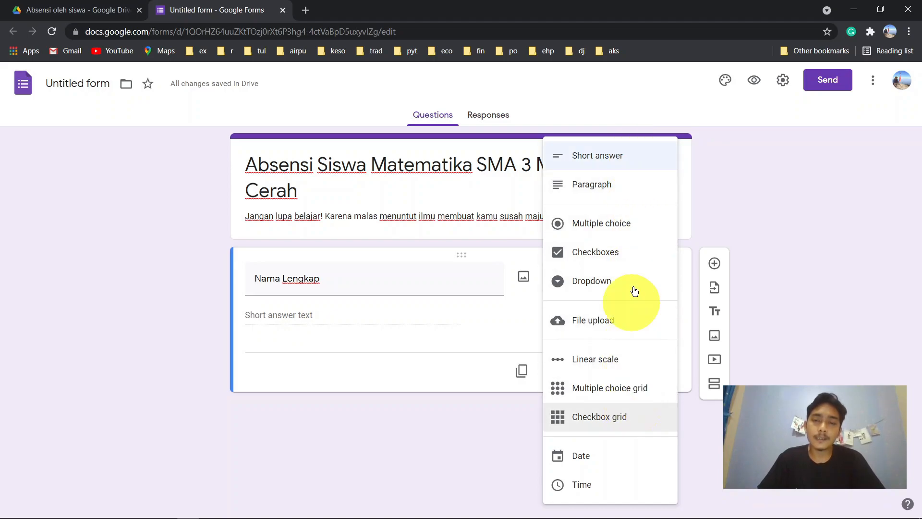
left_click(622, 156)
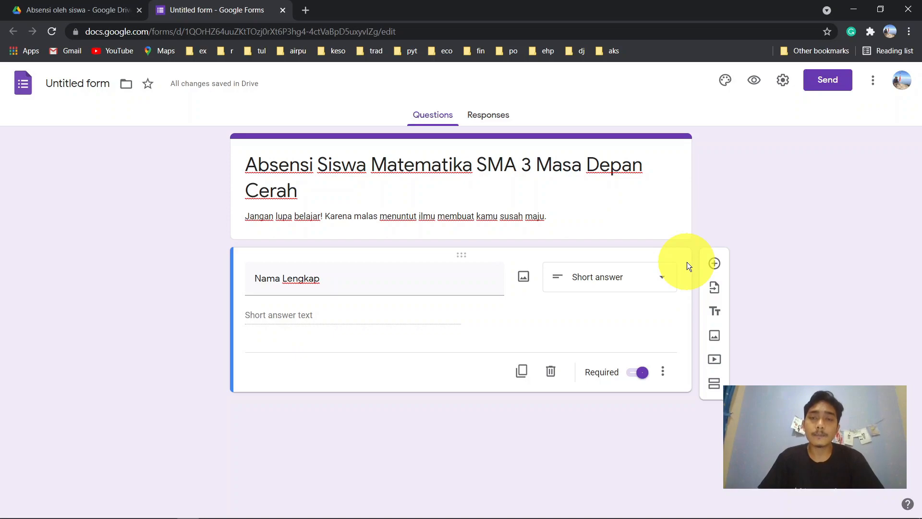
- Add a required question titled 'Kamu Berada Di Kelas Mana'
left_click(715, 264)
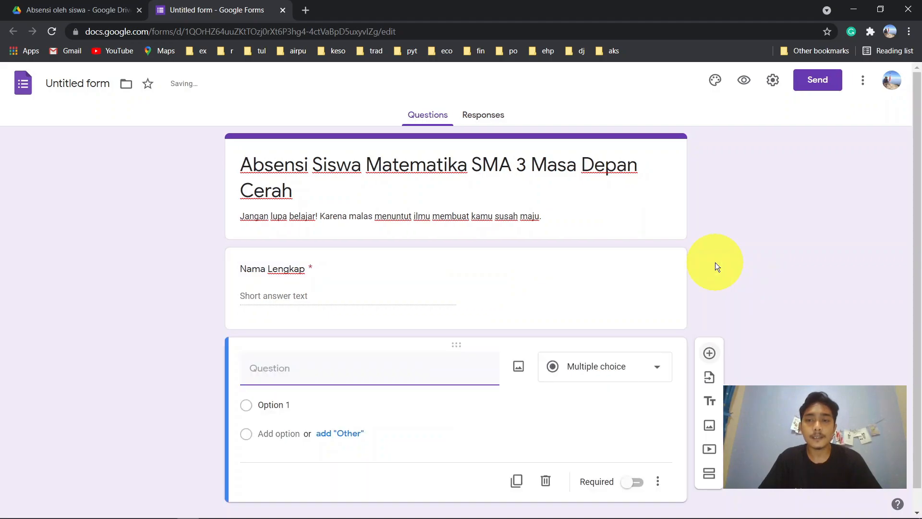
type("Dimana")
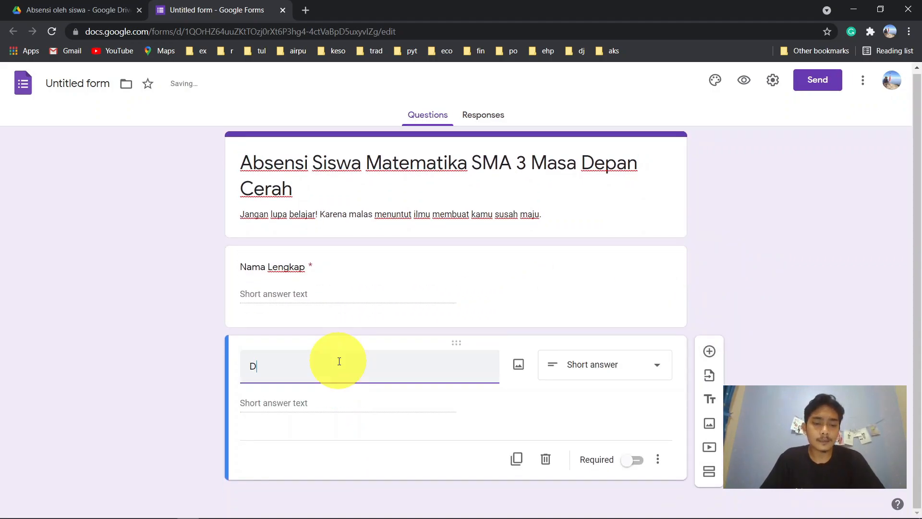
key("BackSpace")
key("BackSpace")
key("BackSpace")
key("BackSpace")
key("BackSpace")
key("BackSpace")
type("Ka")
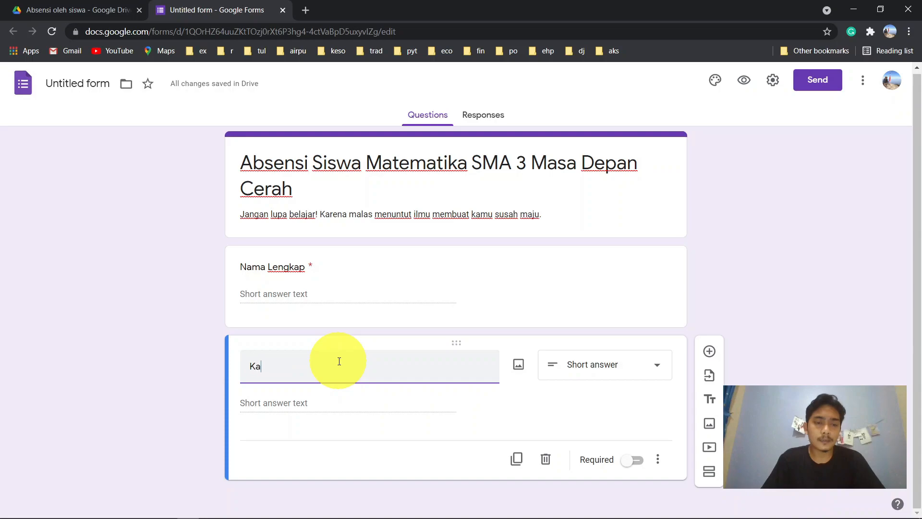
type("mu Berada D")
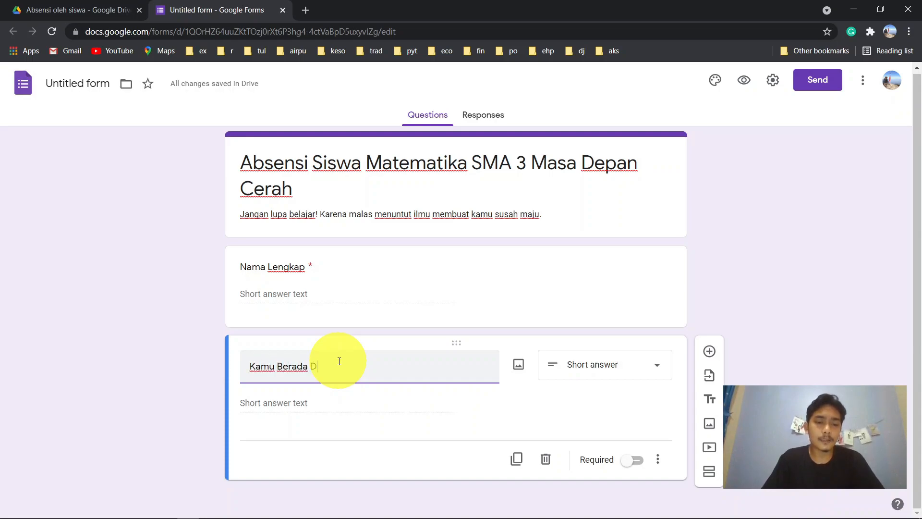
key("BackSpace")
key("BackSpace")
key("BackSpace")
key("BackSpace")
key("BackSpace")
key("BackSpace")
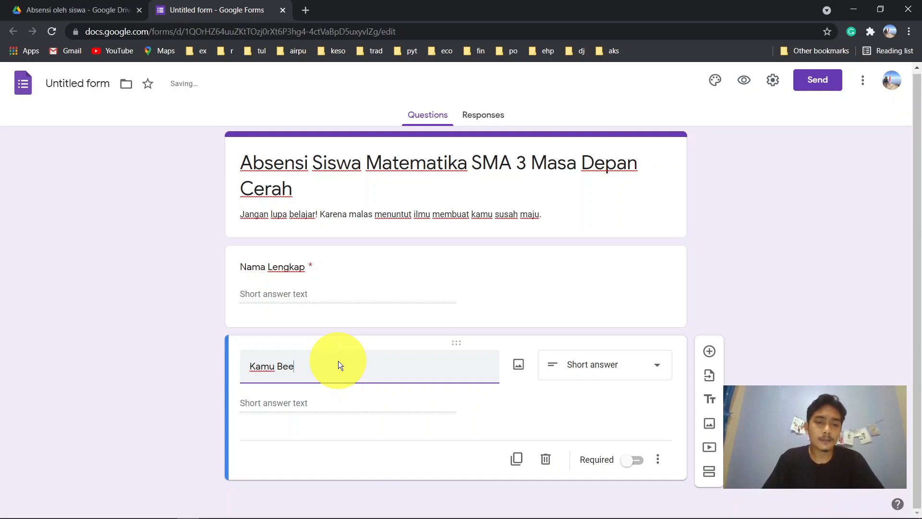
type("rada Di K")
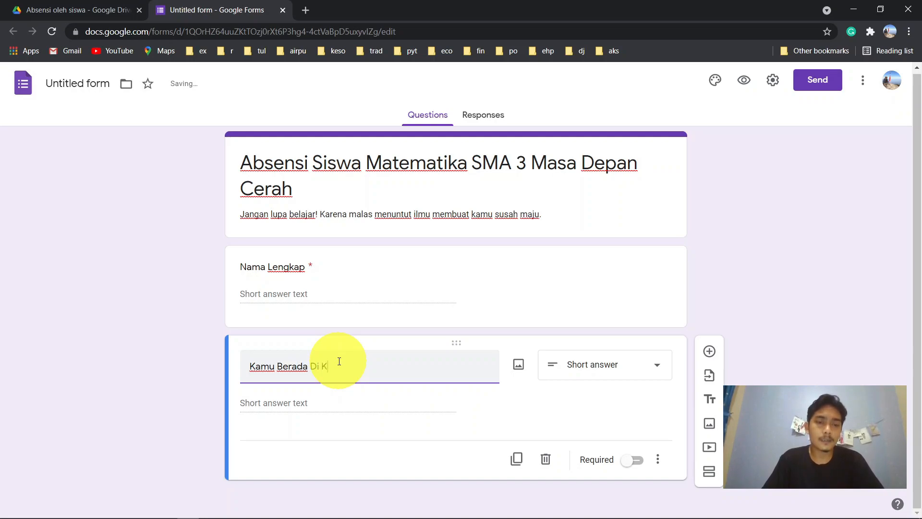
type("elas Mana")
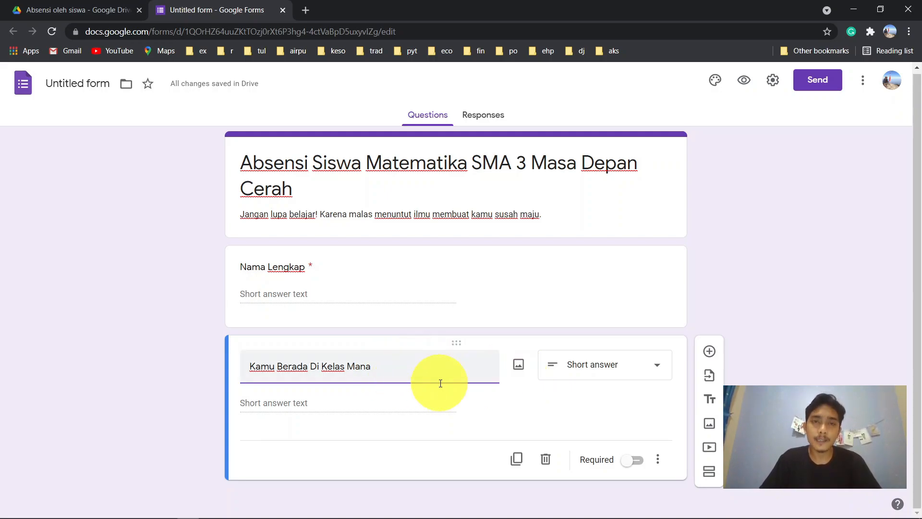
left_click(635, 461)
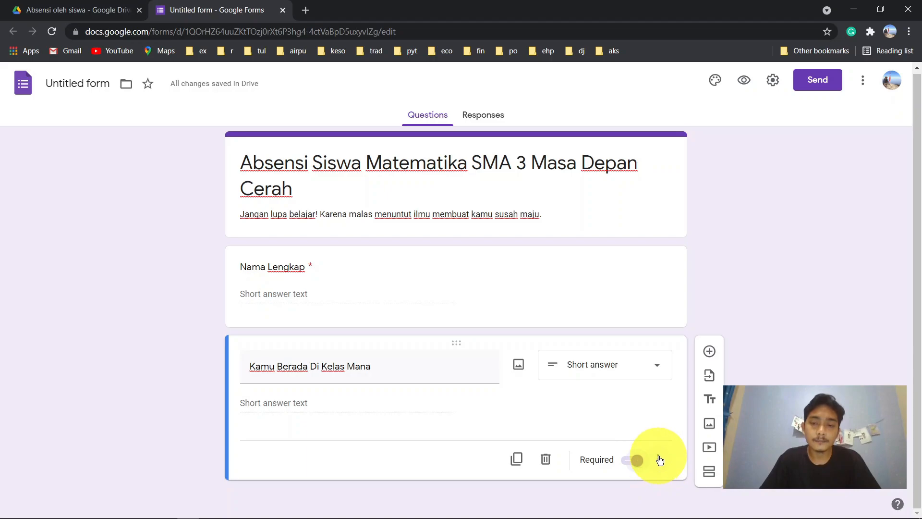
- Give the class question the description 'Tuliskan dimana kelas kamu sekarang'
left_click(661, 461)
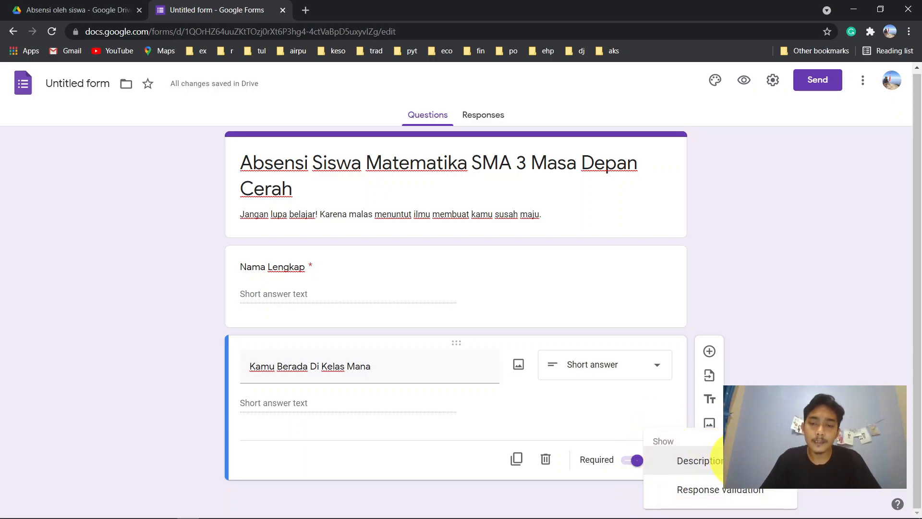
left_click(710, 462)
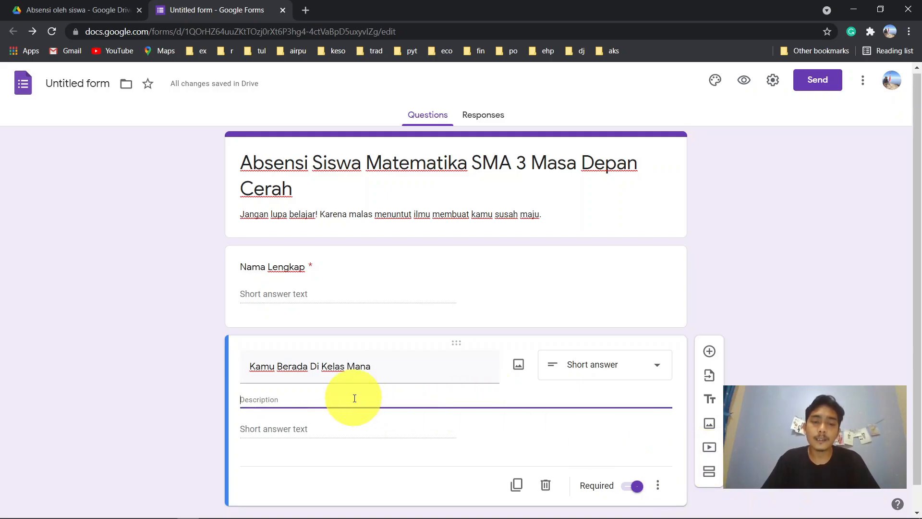
type("Tulisk")
key("BackSpace")
key("BackSpace")
key("BackSpace")
key("BackSpace")
key("BackSpace")
key("BackSpace")
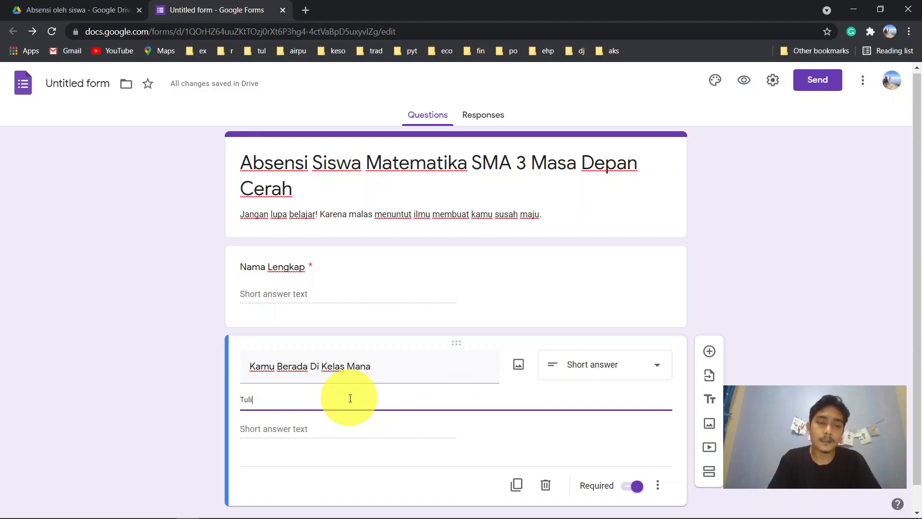
type("Tuliskan")
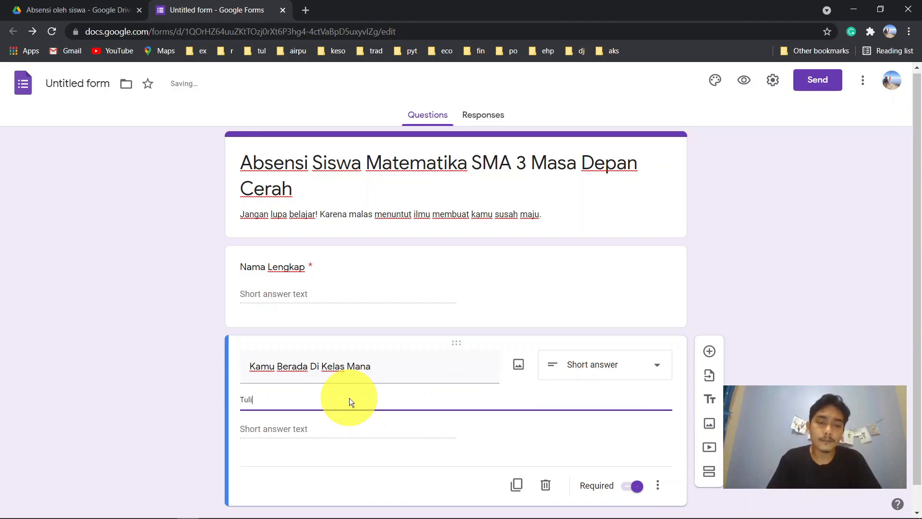
type(" kela")
key("BackSpace")
key("BackSpace")
key("BackSpace")
key("BackSpace")
type("dimand")
key("BackSpace")
key("BackSpace")
key("BackSpace")
type("a")
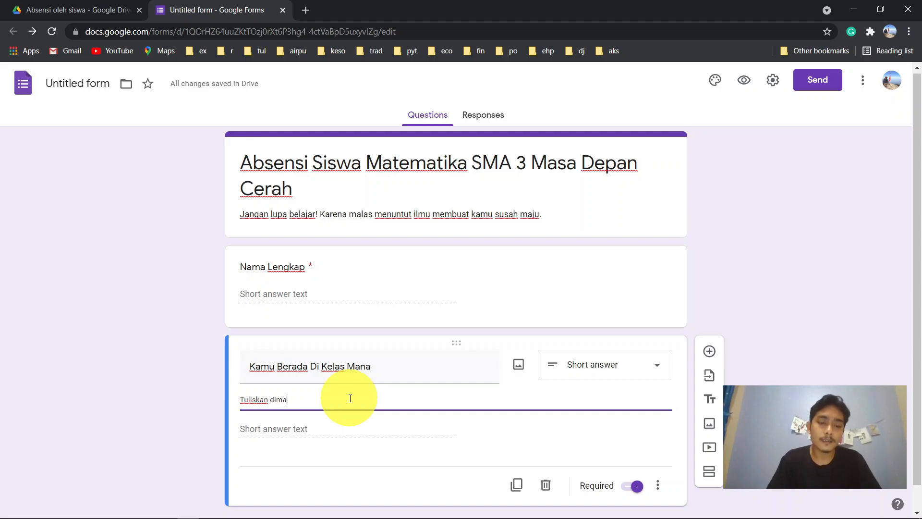
type("na kelas kamu s")
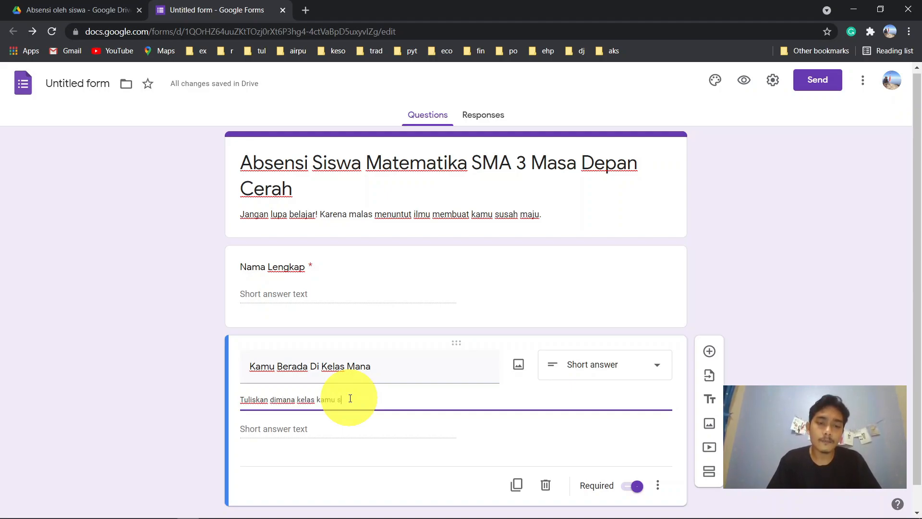
type("ekarang")
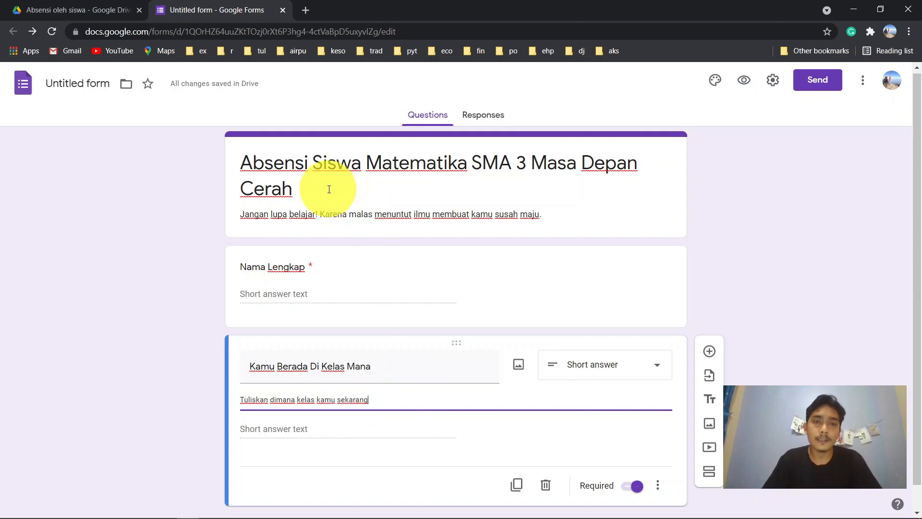
- Append 'Semester I 2021' to the end of the form title
triple_click(382, 173)
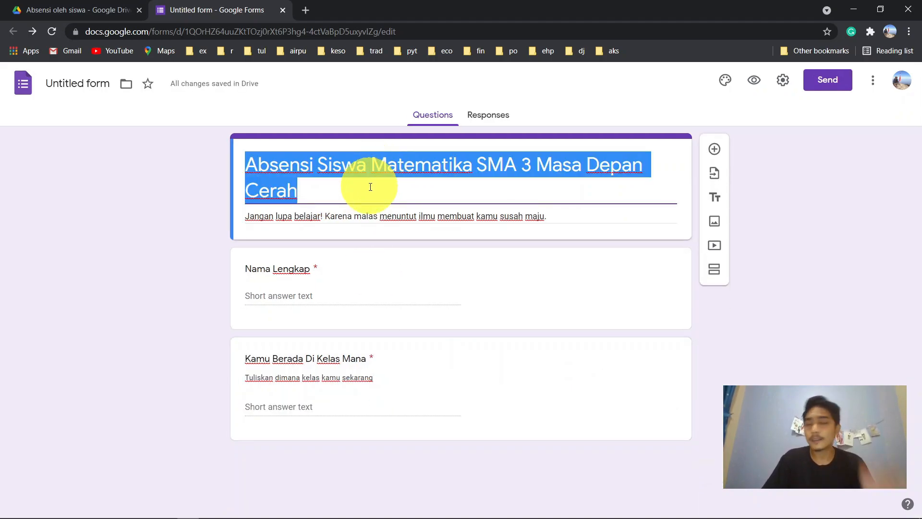
left_click(369, 186)
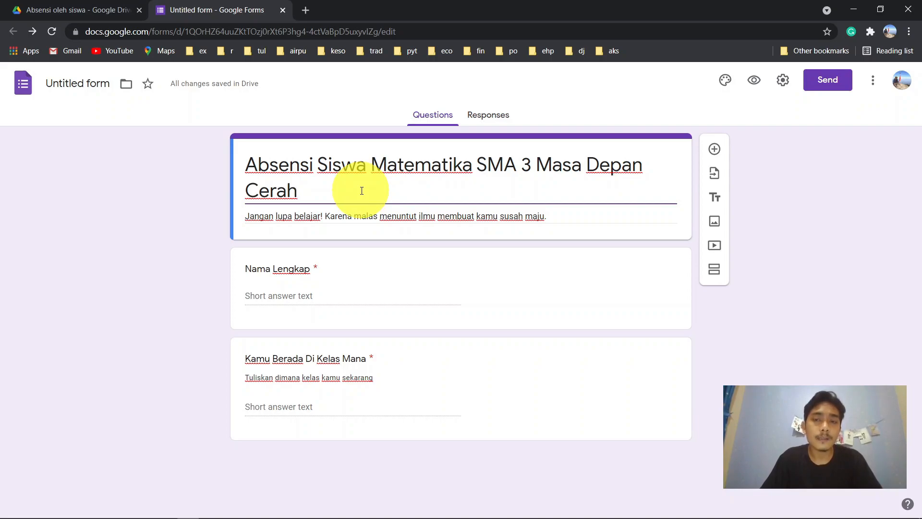
type("Semester")
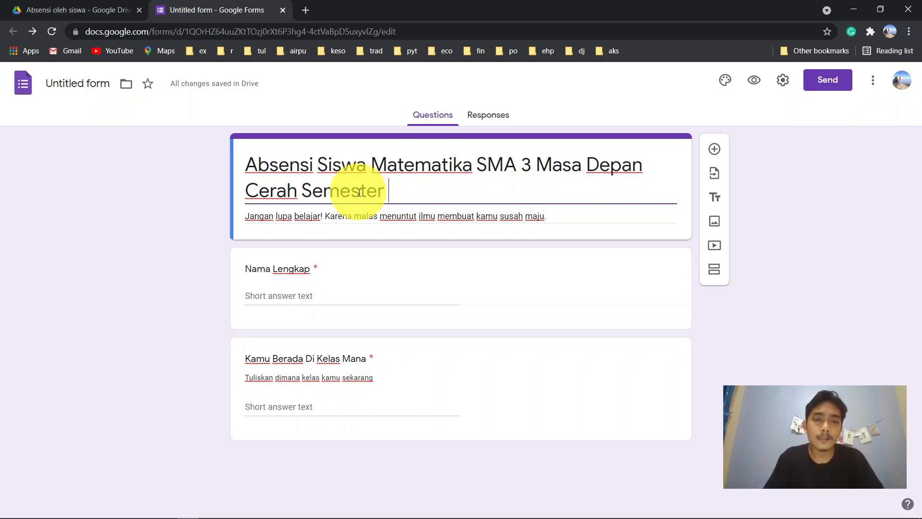
type(" I 2020")
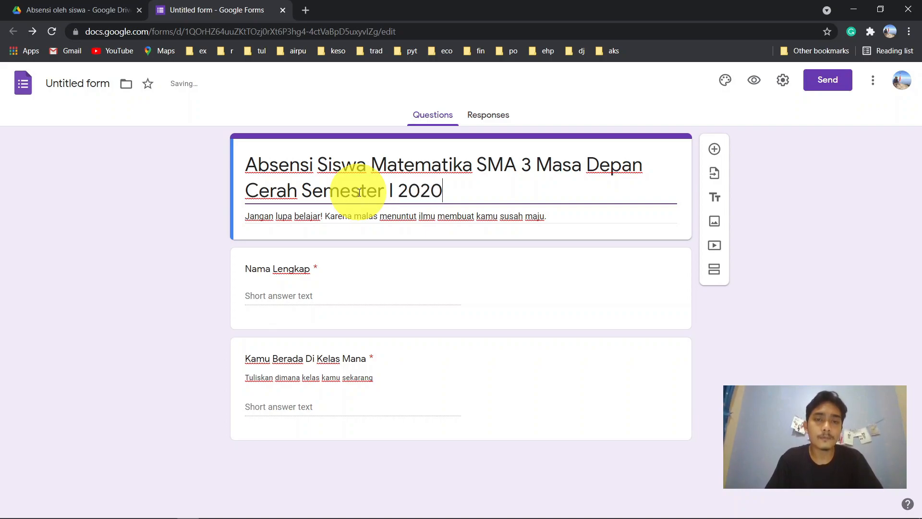
key("BackSpace")
type("1")
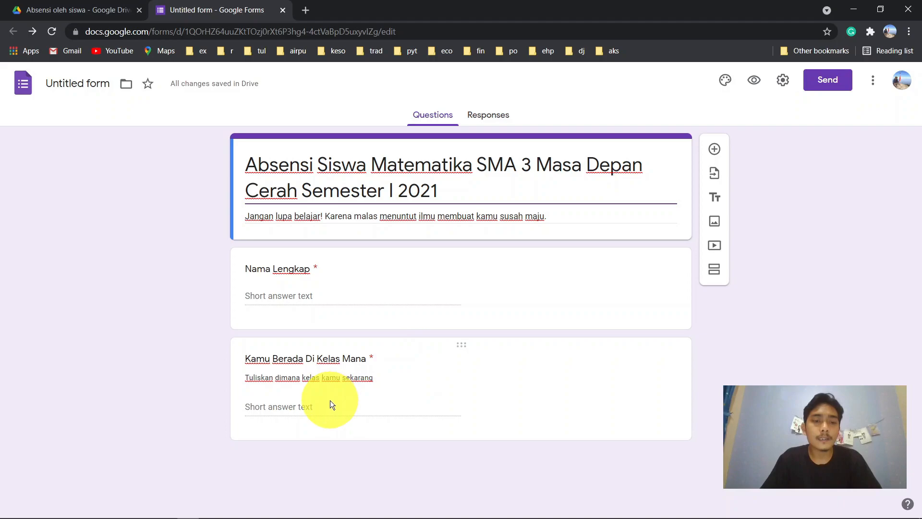
- Add the example 'Contoh: Kelas 11 IPS 2' to the class question's description, dropping the opening quote
left_click(359, 406)
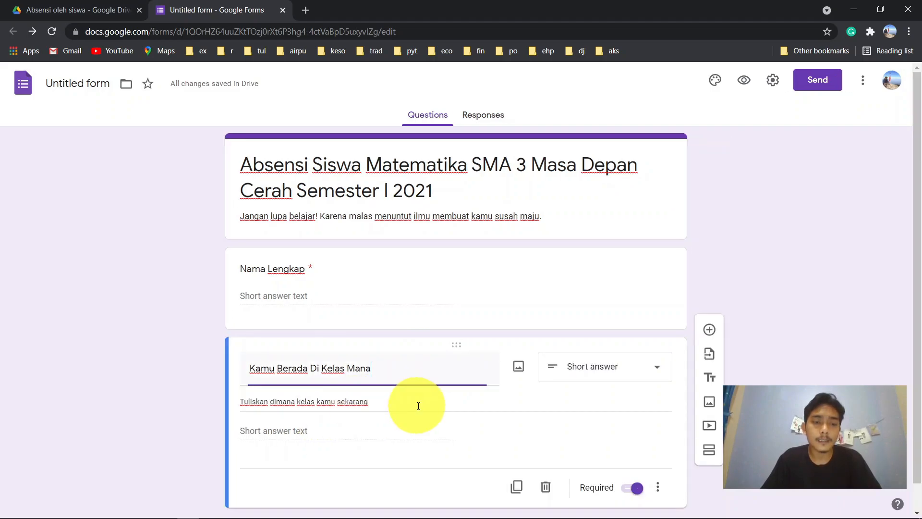
left_click(390, 388)
left_click(390, 388)
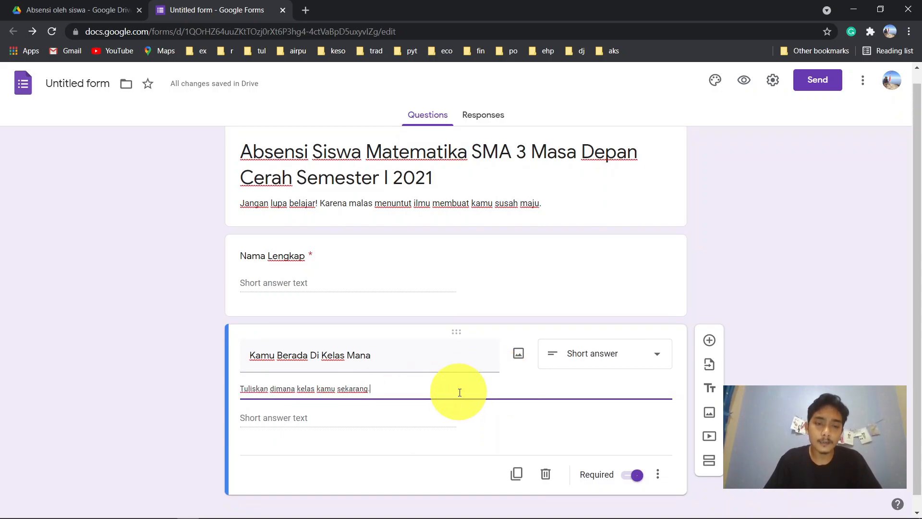
type("Cont")
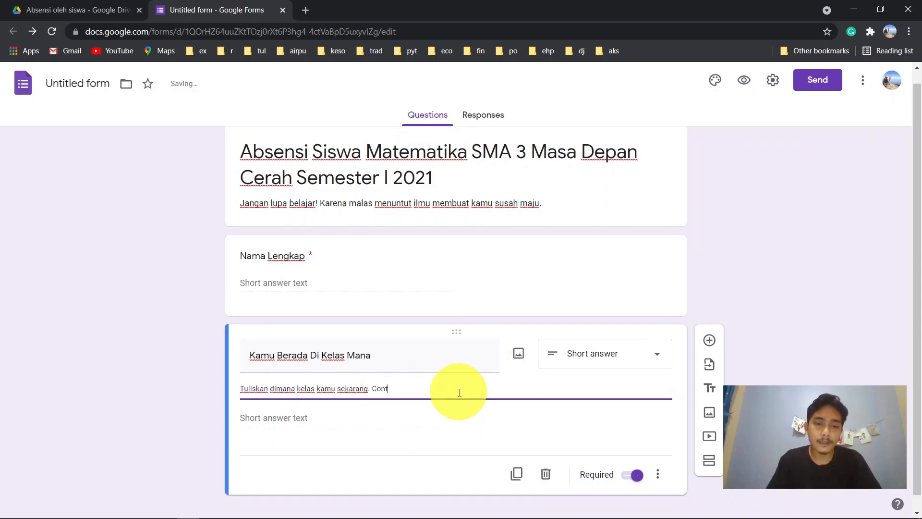
type("oh L")
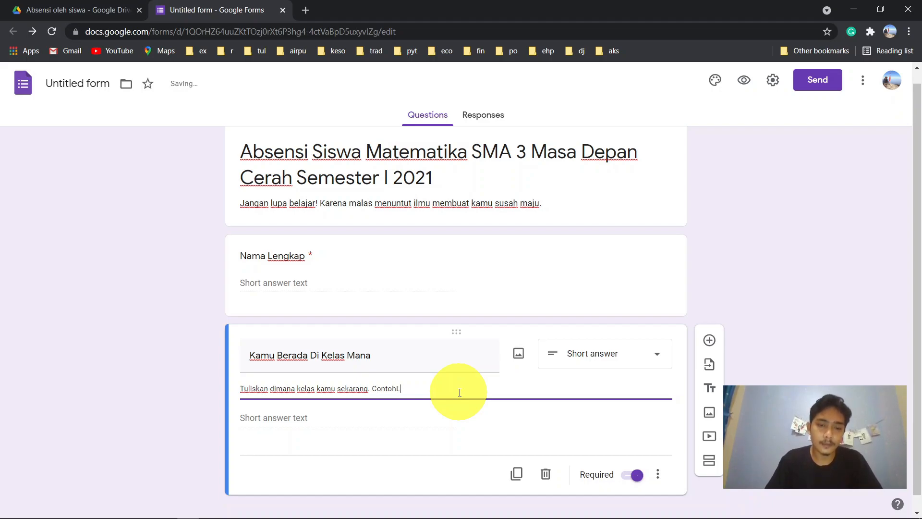
type("XI")
key("BackSpace")
key("BackSpace")
type("\"Kelas")
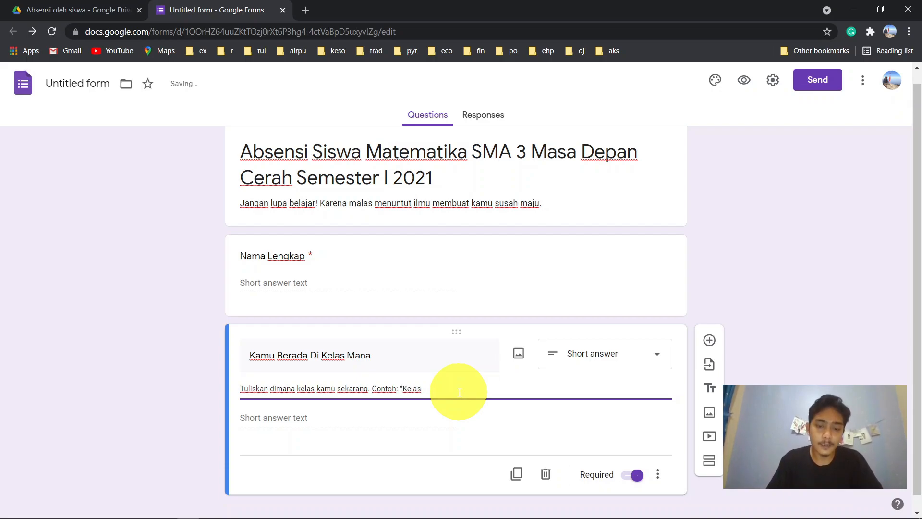
type(" 10 IP")
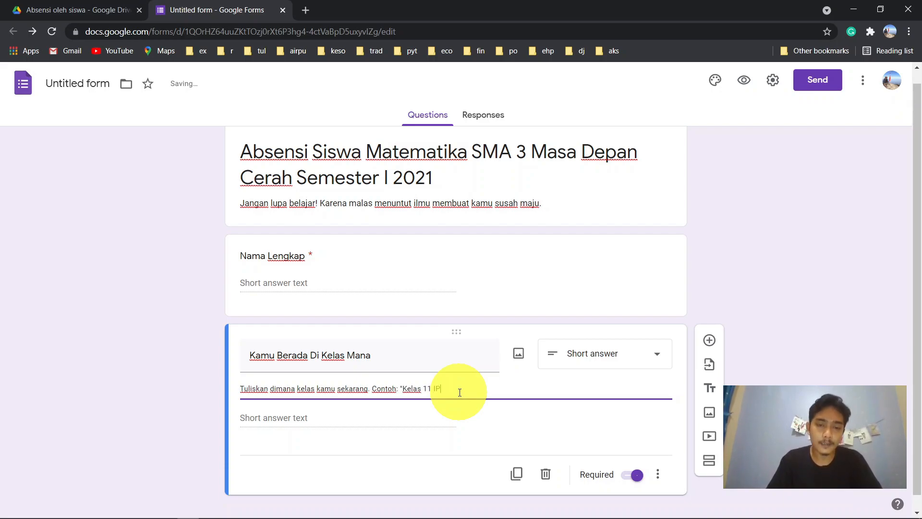
type("S 2\"")
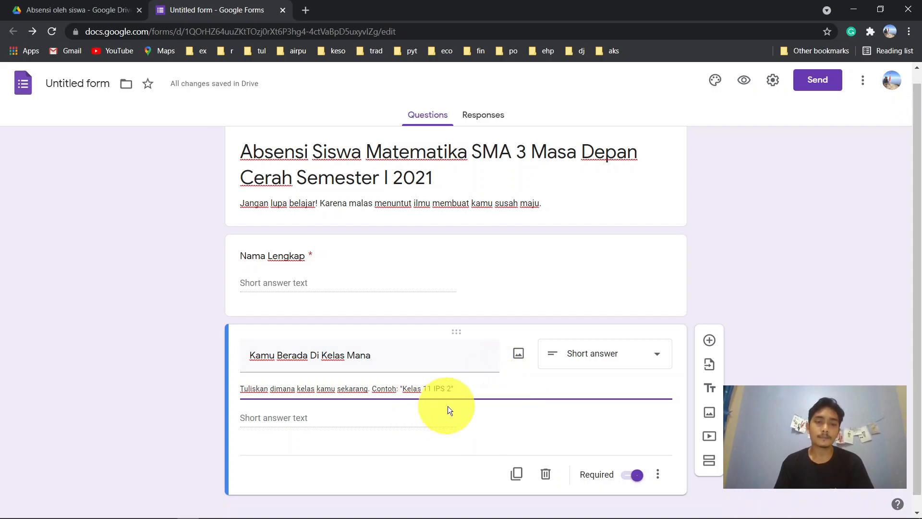
left_click(402, 388)
key("BackSpace")
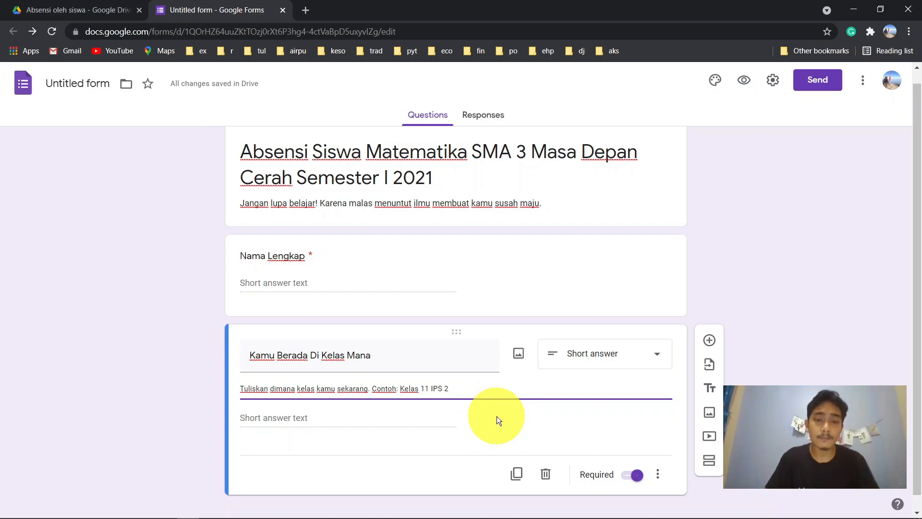
scroll(497, 416, "down", 1)
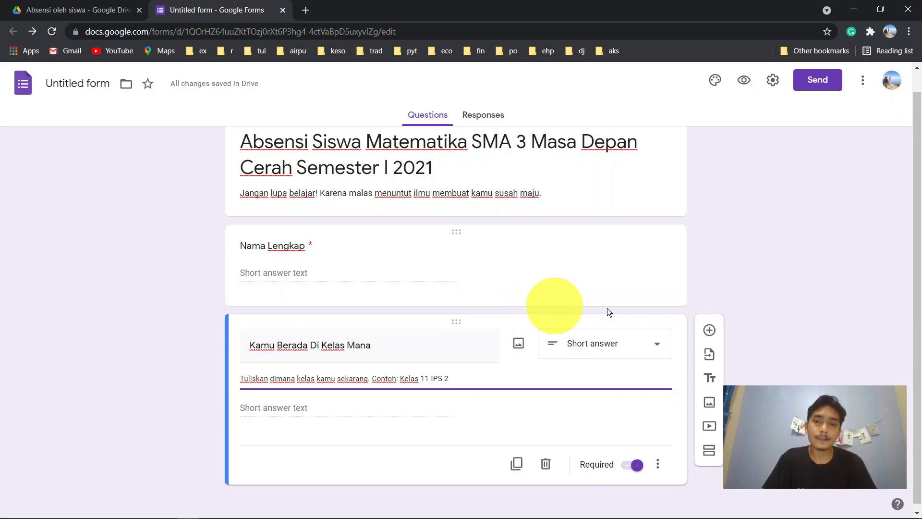
- Add a third question 'Status Kehadiran', kept multiple choice, and switch Required on
left_click(710, 331)
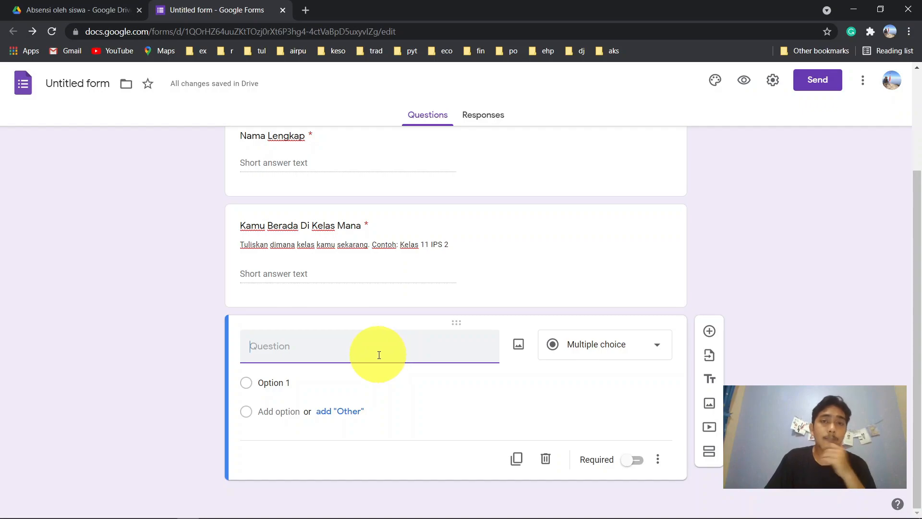
type("Status kehadiran")
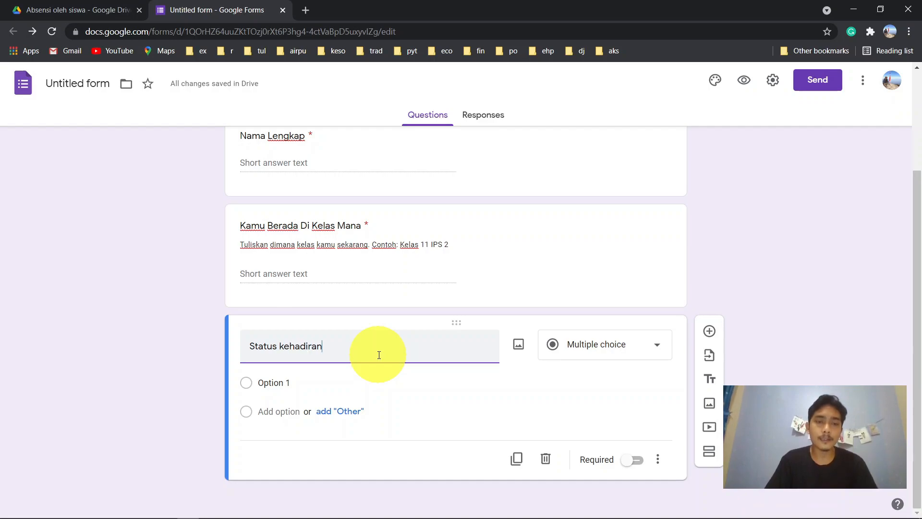
key("ctrl+Left")
key("Delete")
type("K")
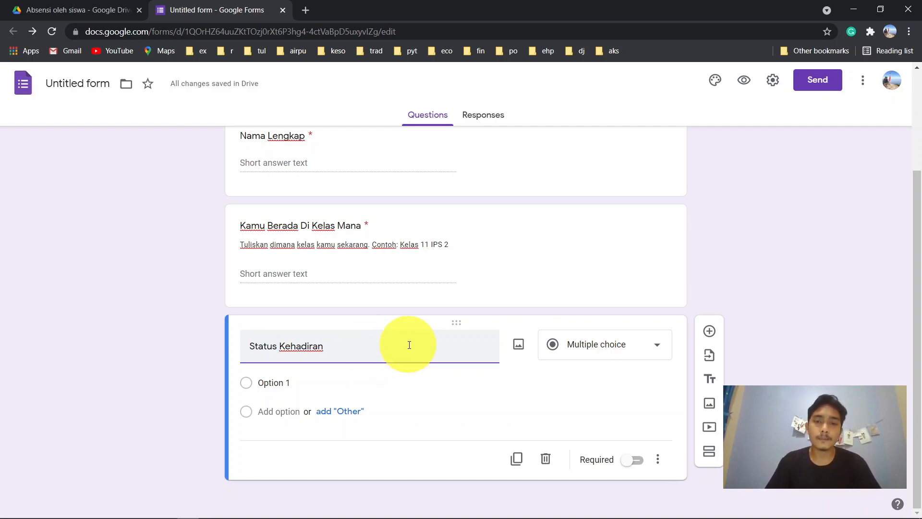
left_click(638, 459)
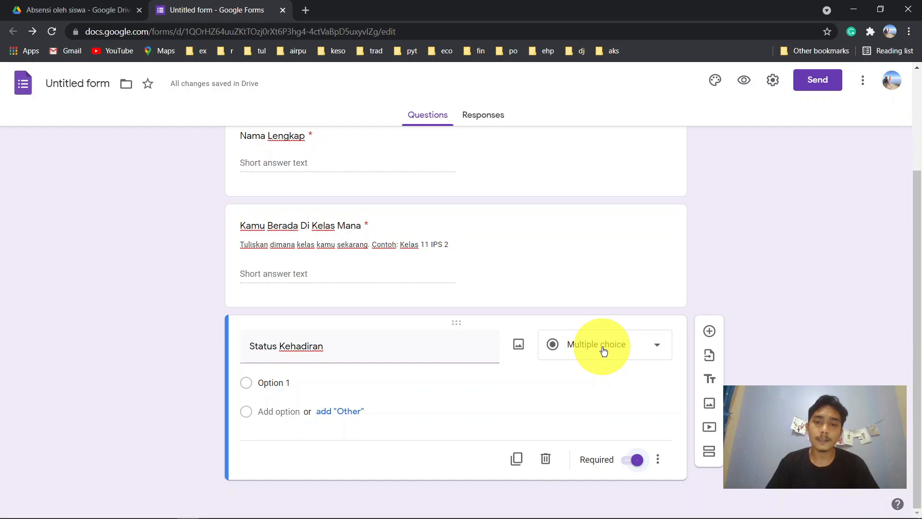
- Fill the Status Kehadiran choices with Hadir, Sakit, Izin and Tidak masuk
left_click(277, 384)
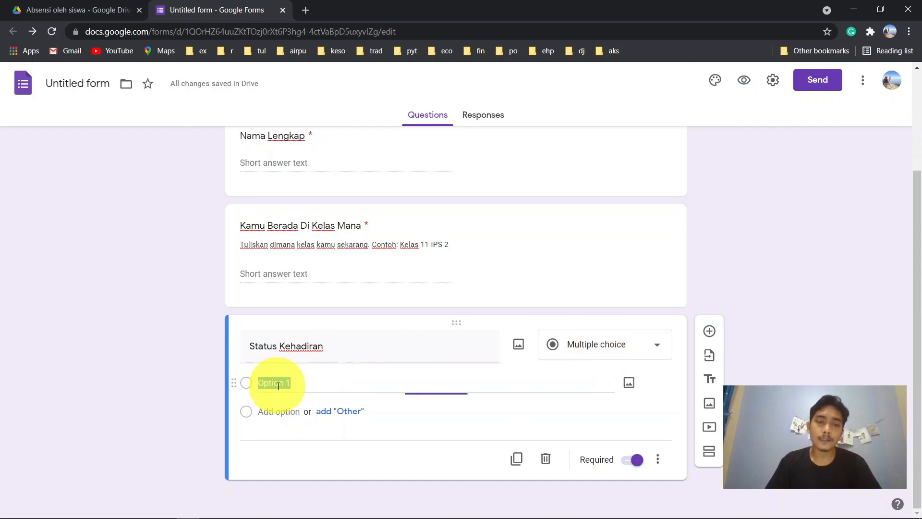
type("Hadir")
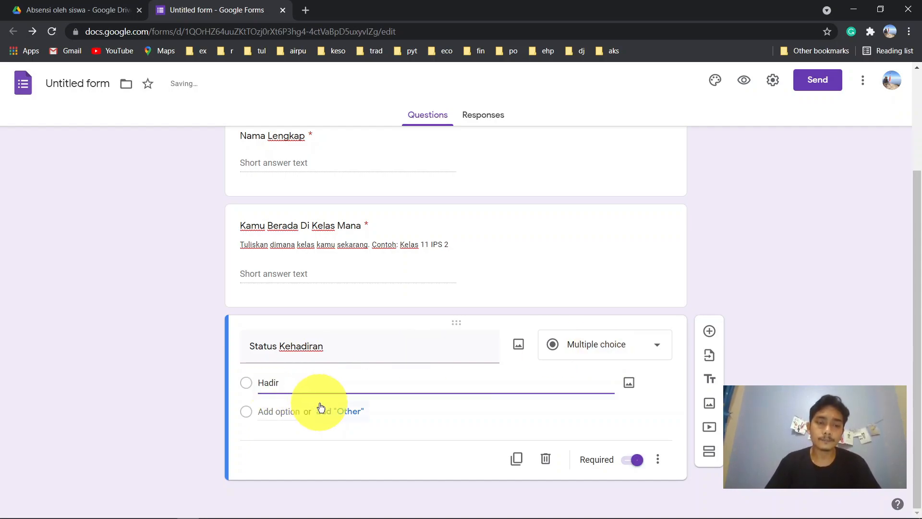
left_click(274, 410)
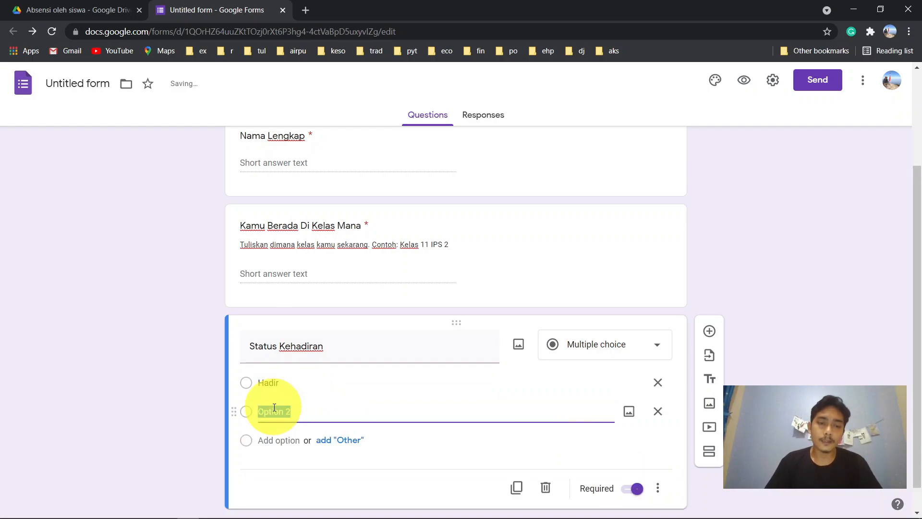
type("Sakit")
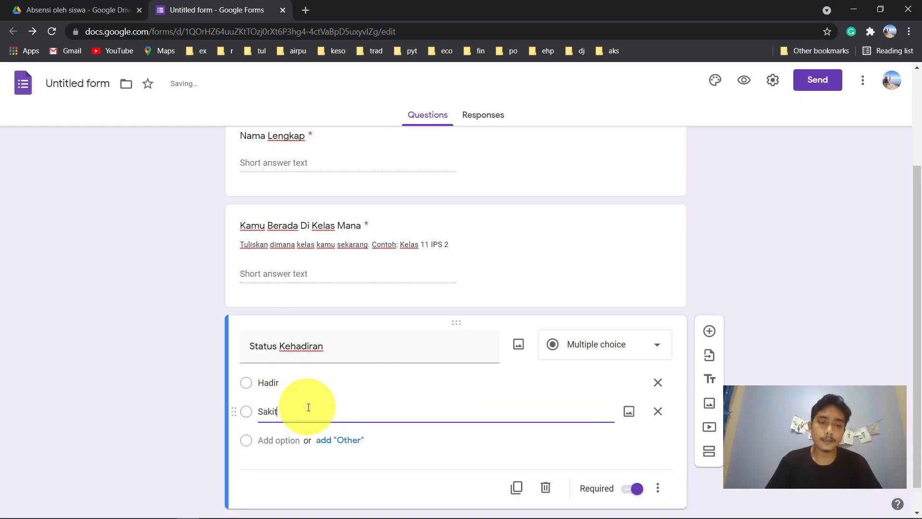
left_click(280, 438)
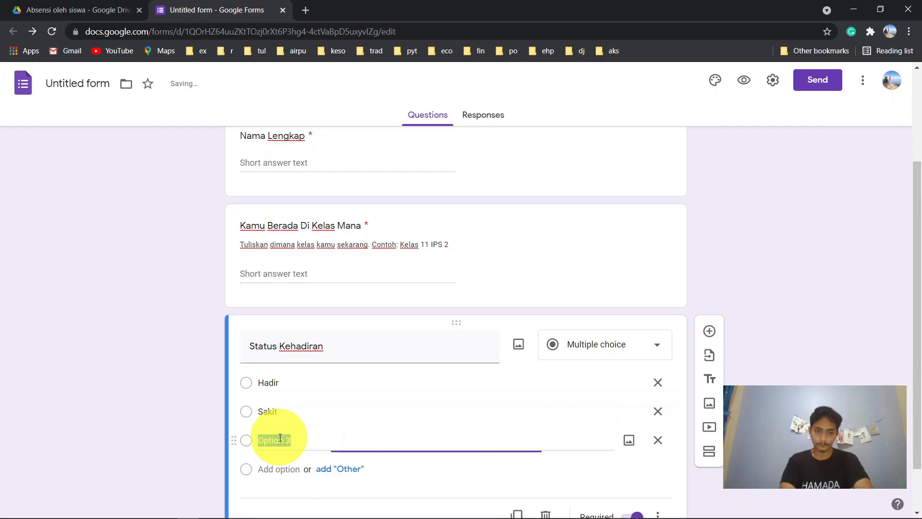
type("Izin")
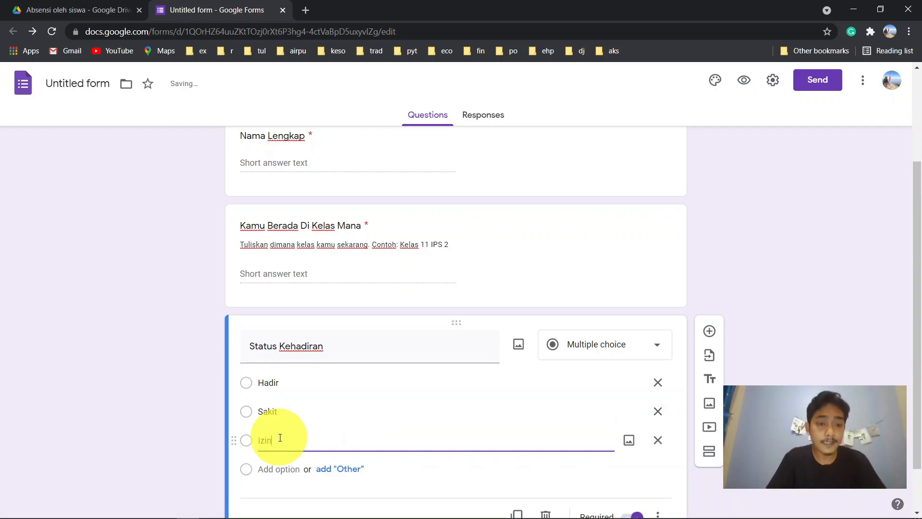
left_click(286, 473)
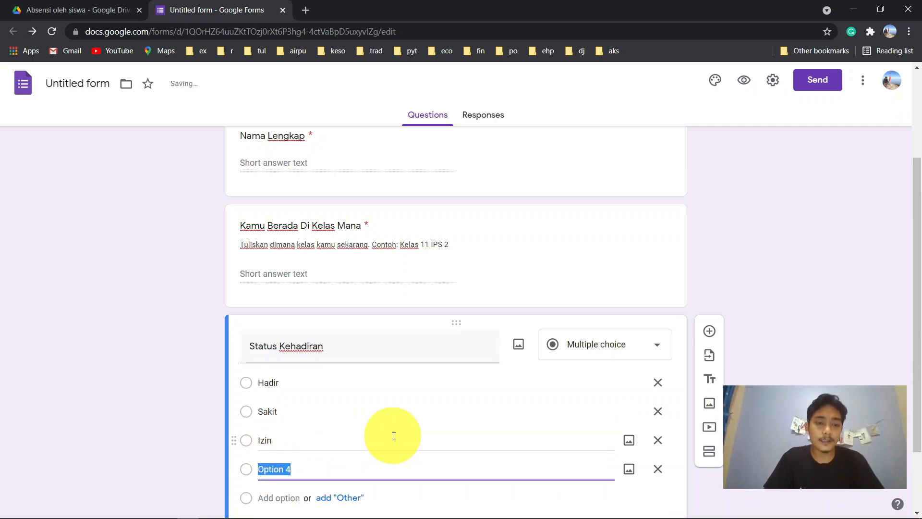
type("Tidak masuk")
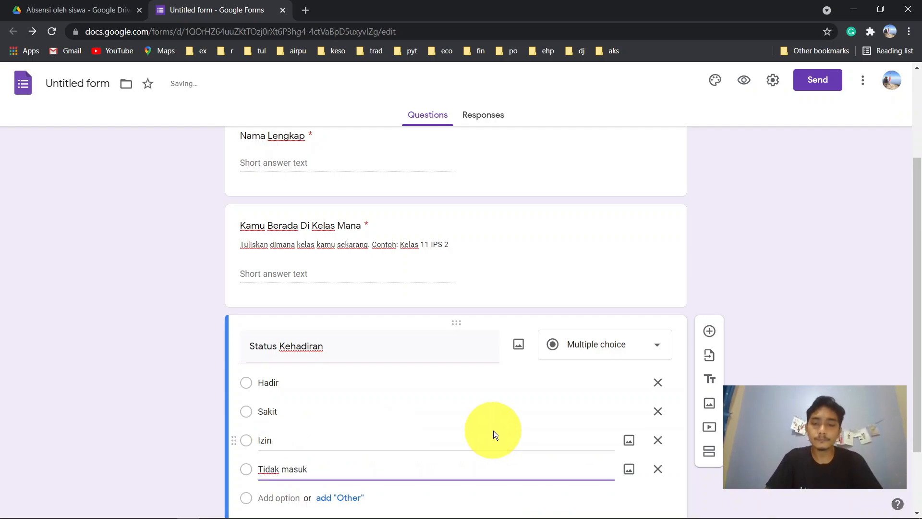
- Check the question's extra settings and add a new blank question after it
scroll(798, 388, "down", 1)
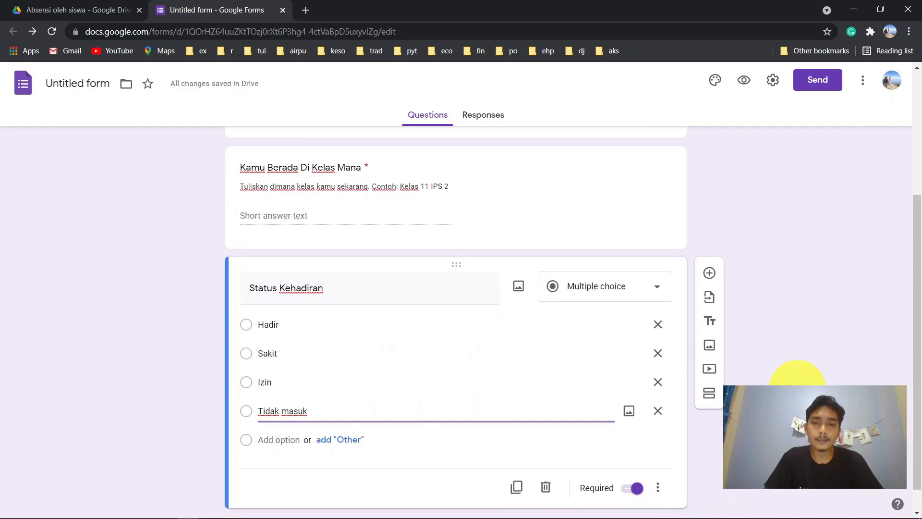
scroll(798, 388, "down", 1)
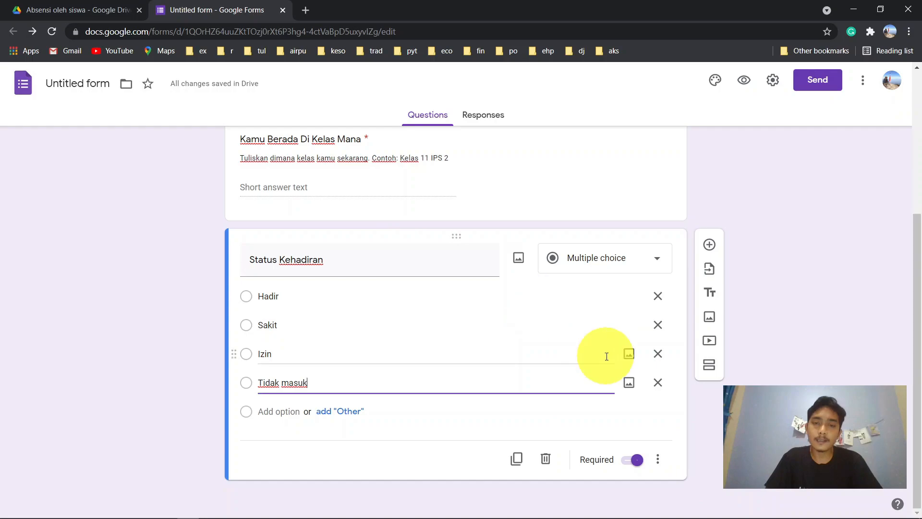
left_click(661, 464)
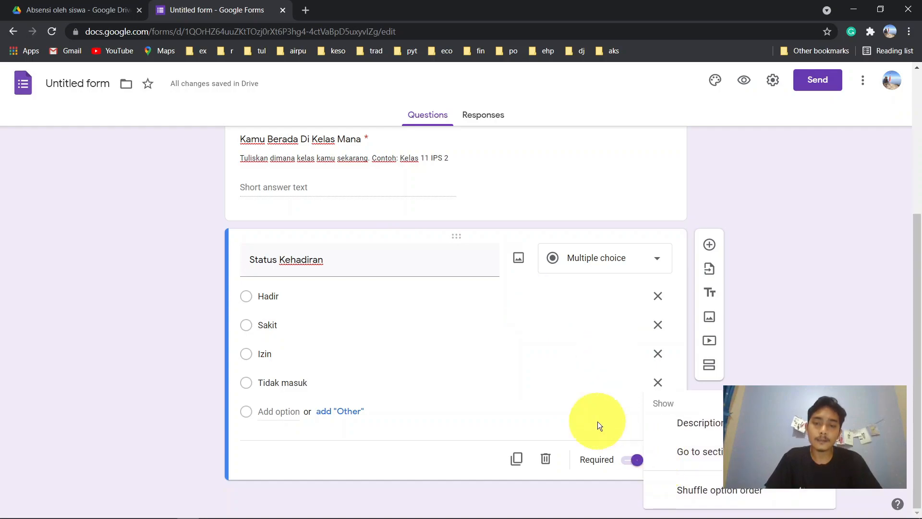
left_click(473, 462)
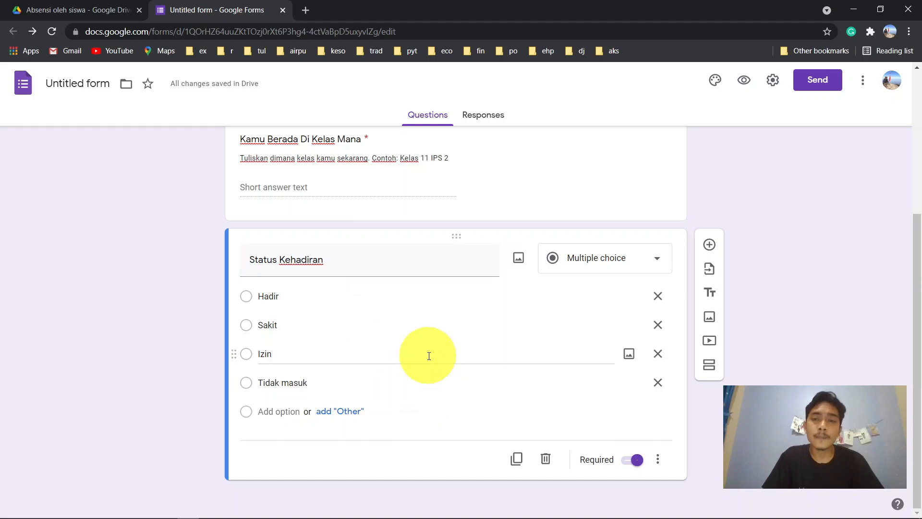
left_click(710, 245)
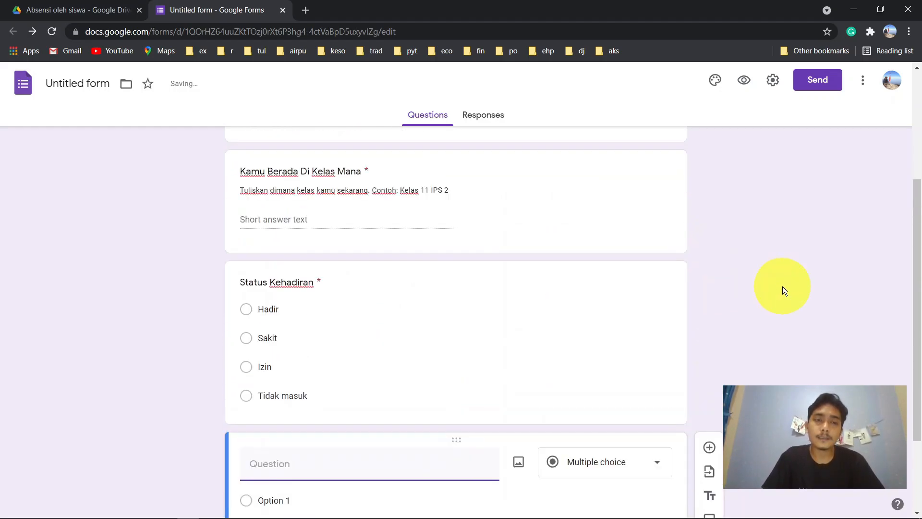
- Title the new question 'Bukti Status Kehadiran', keeping it as multiple choice
scroll(782, 286, "up", 3)
scroll(782, 286, "down", 3)
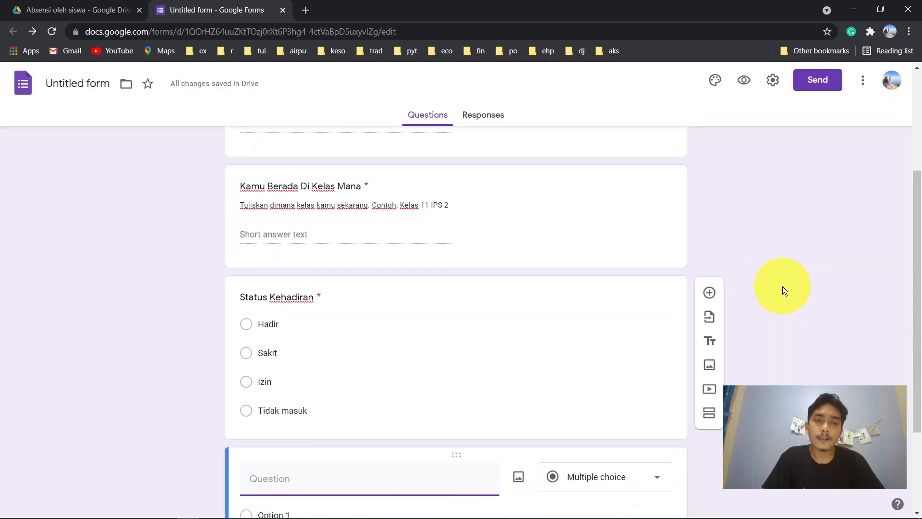
scroll(783, 287, "down", 1)
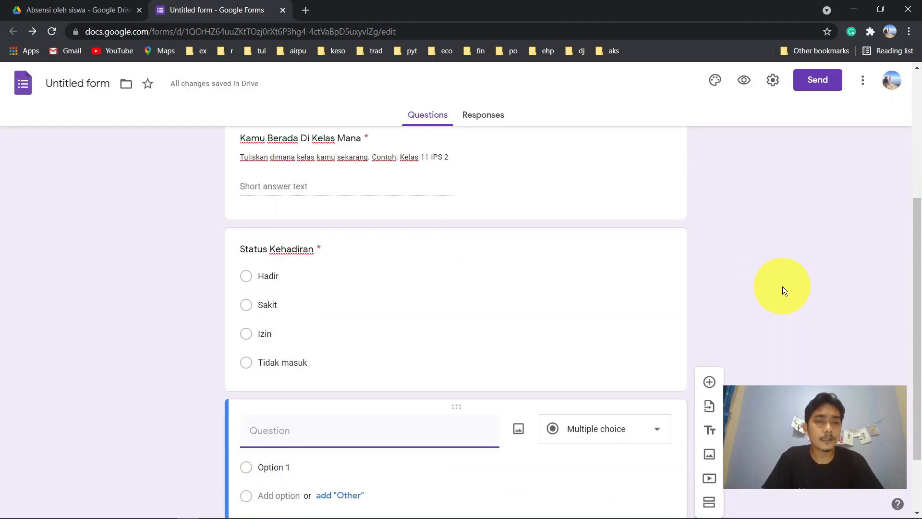
scroll(782, 286, "down", 2)
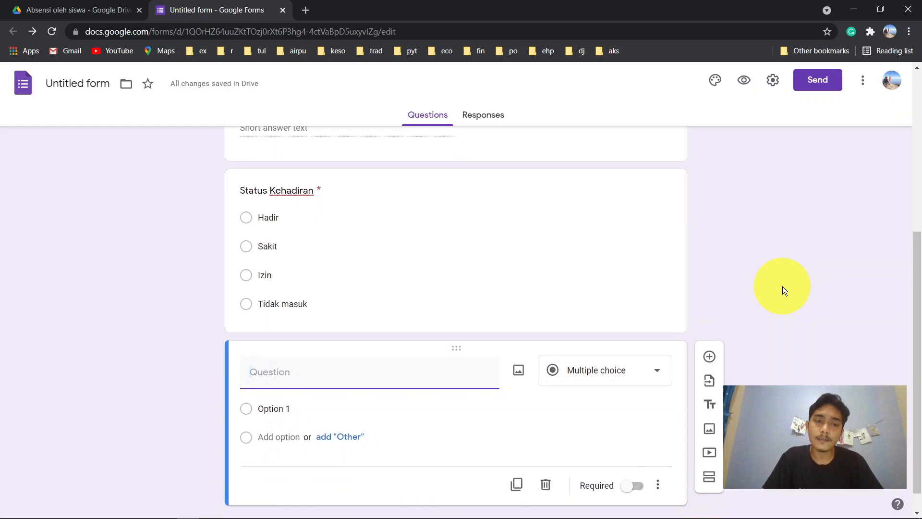
type("Beu")
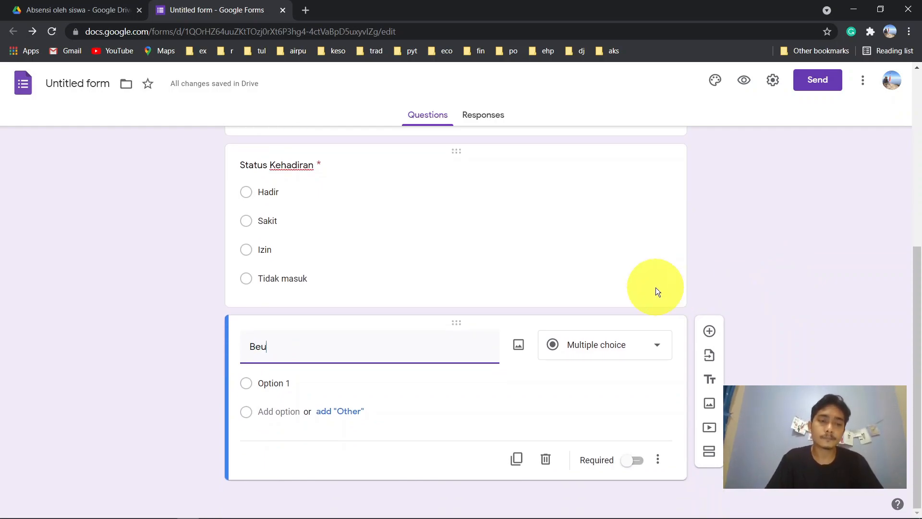
key("BackSpace")
type("ukti")
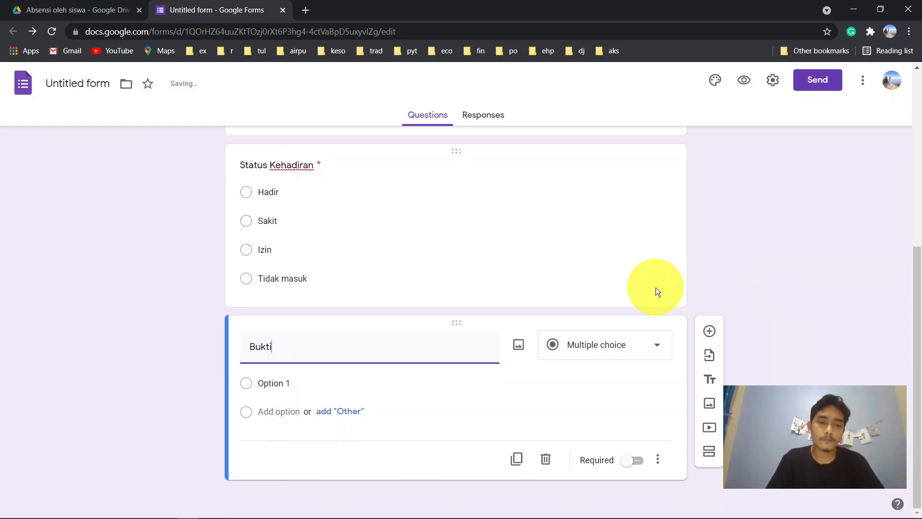
type(" Status Kehadiran")
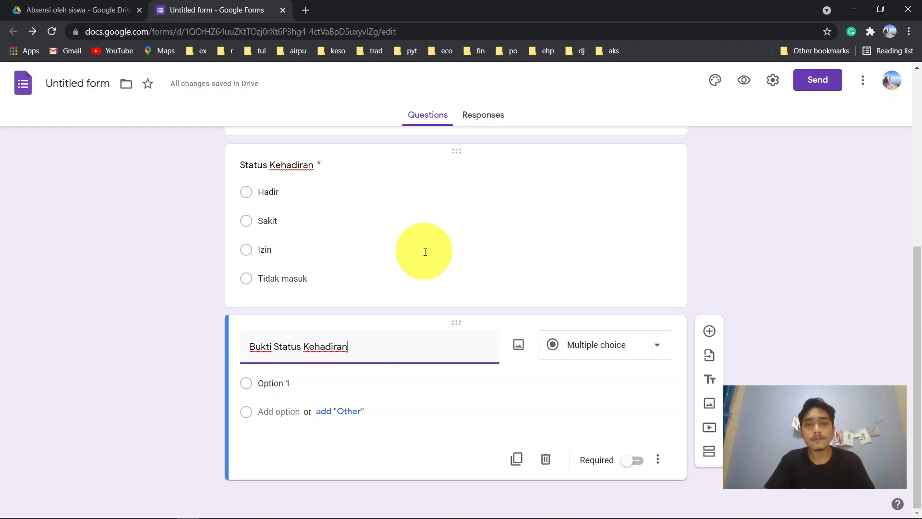
scroll(449, 269, "up", 3)
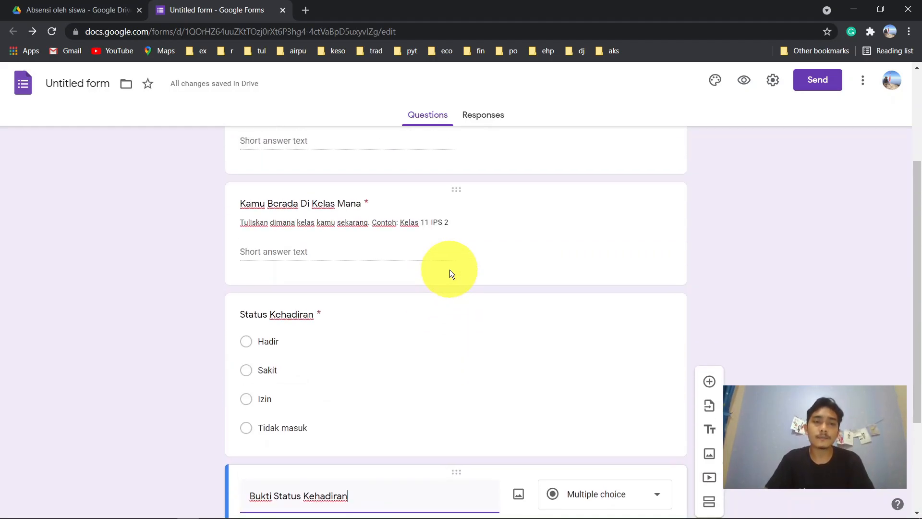
scroll(450, 270, "down", 3)
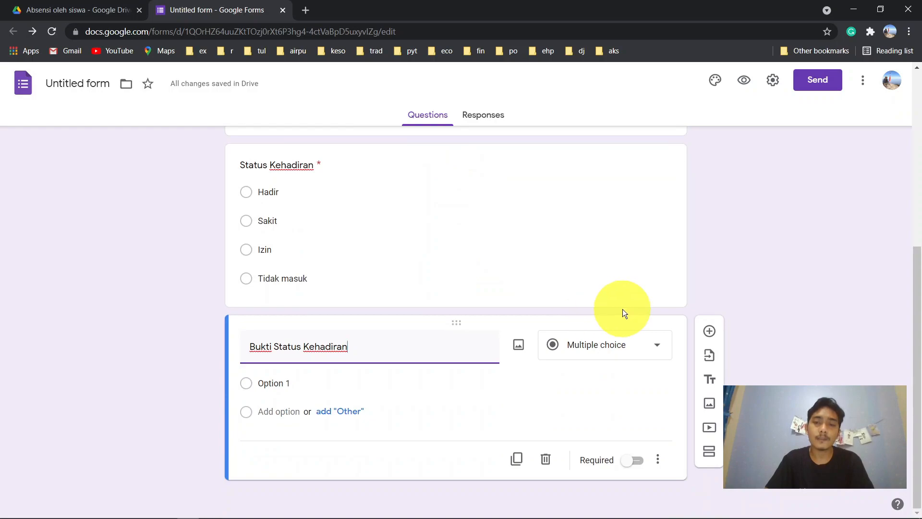
- Add a fifth question and set its type to File upload, accepting the Drive notice
left_click(709, 331)
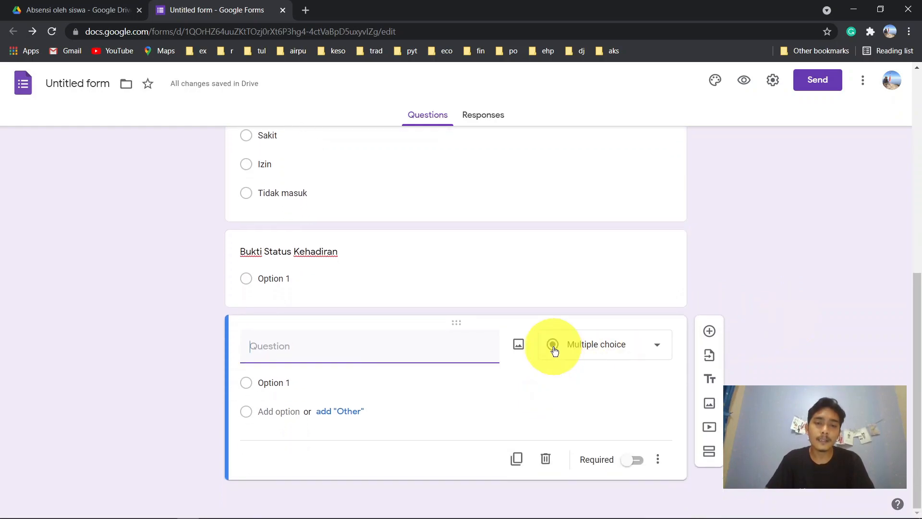
left_click(603, 356)
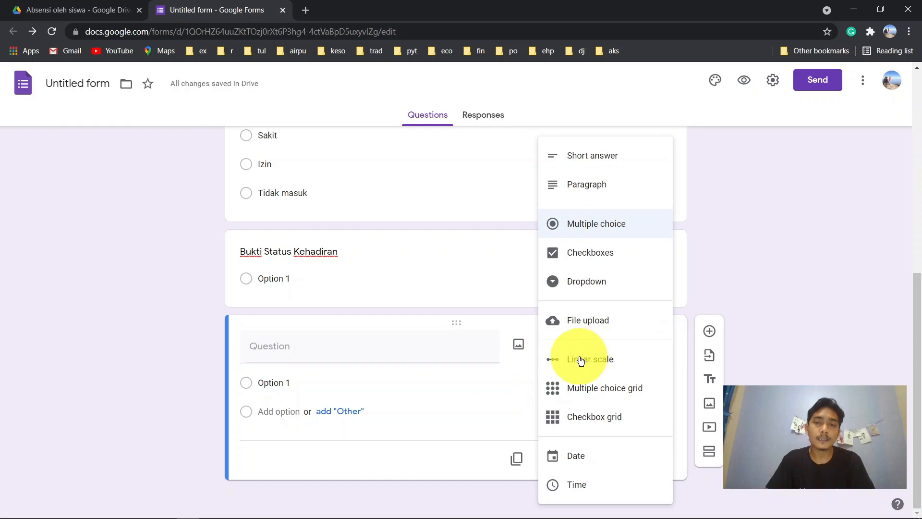
left_click(597, 325)
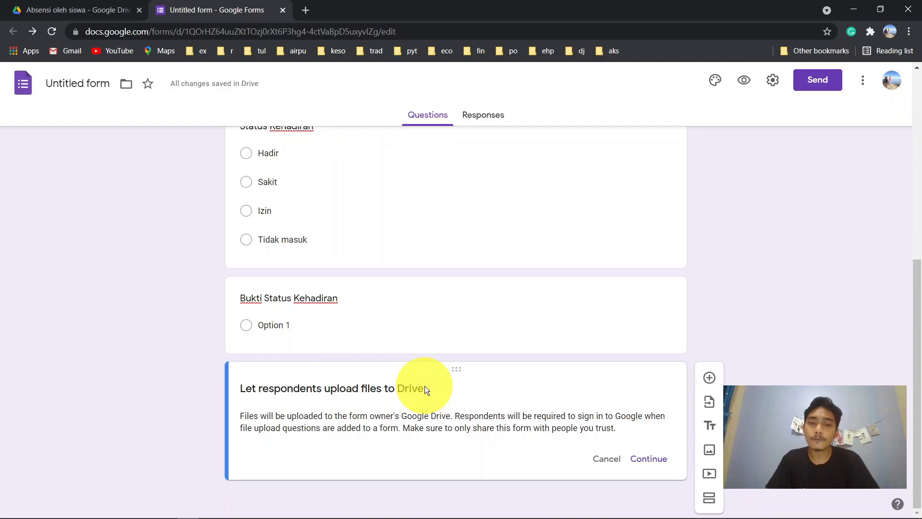
left_click(649, 459)
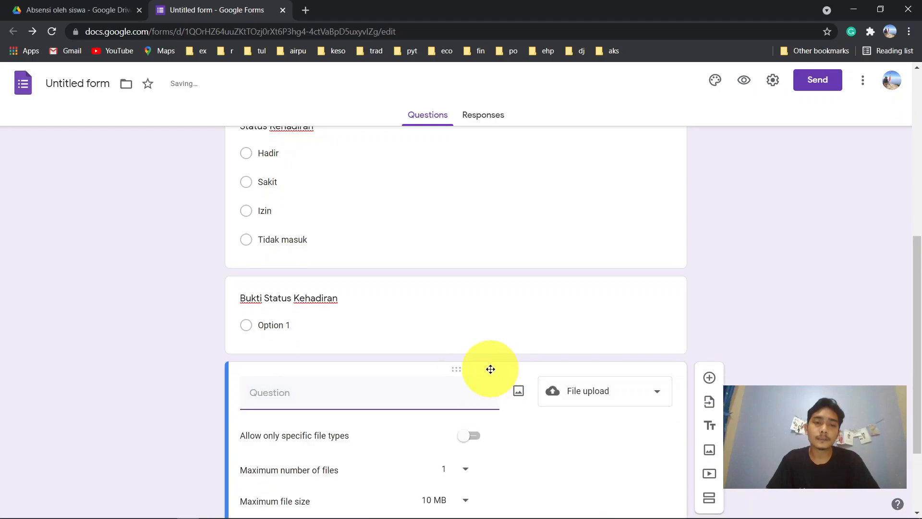
scroll(490, 368, "up", 1)
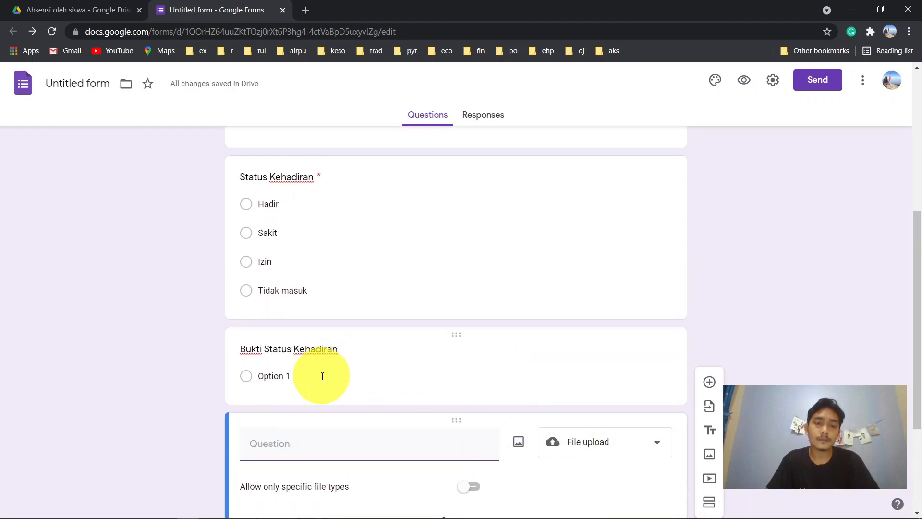
left_click(319, 357)
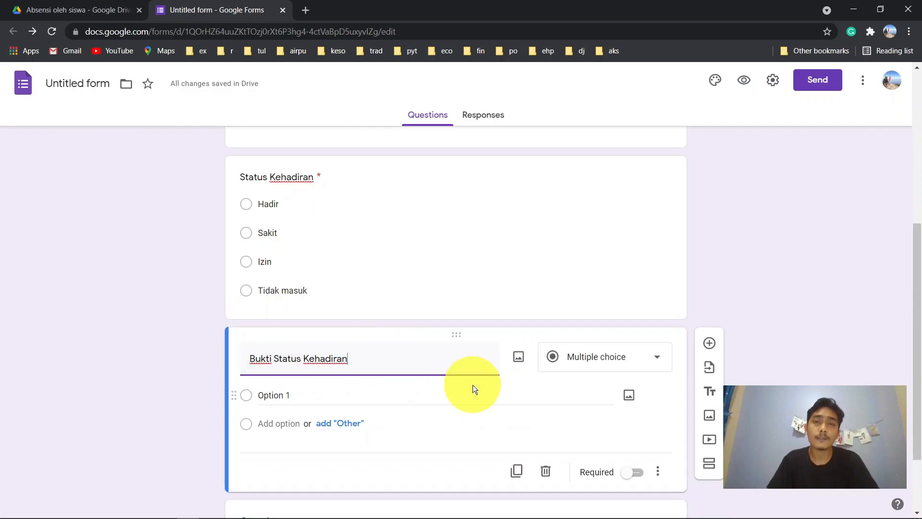
scroll(471, 381, "down", 1)
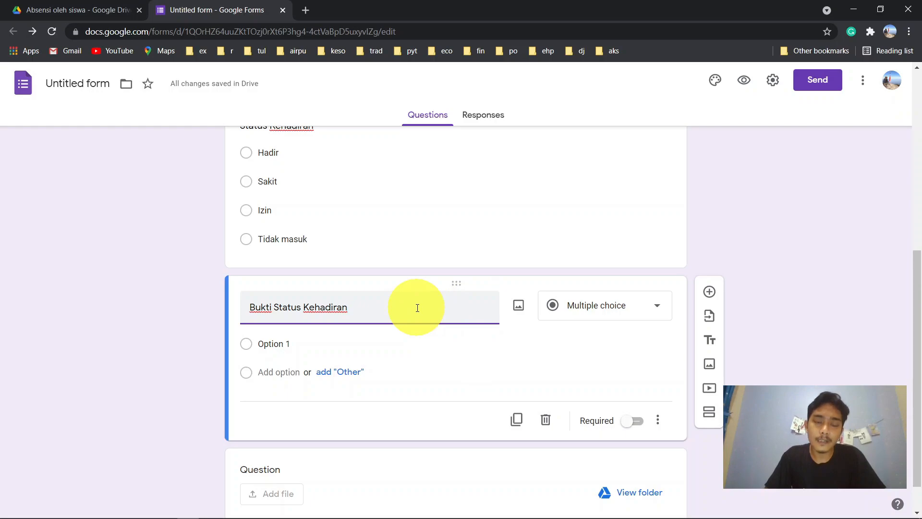
- Delete the multiple-choice copy and title the file-upload question 'Bukti Status Kehadiran'
left_click(546, 422)
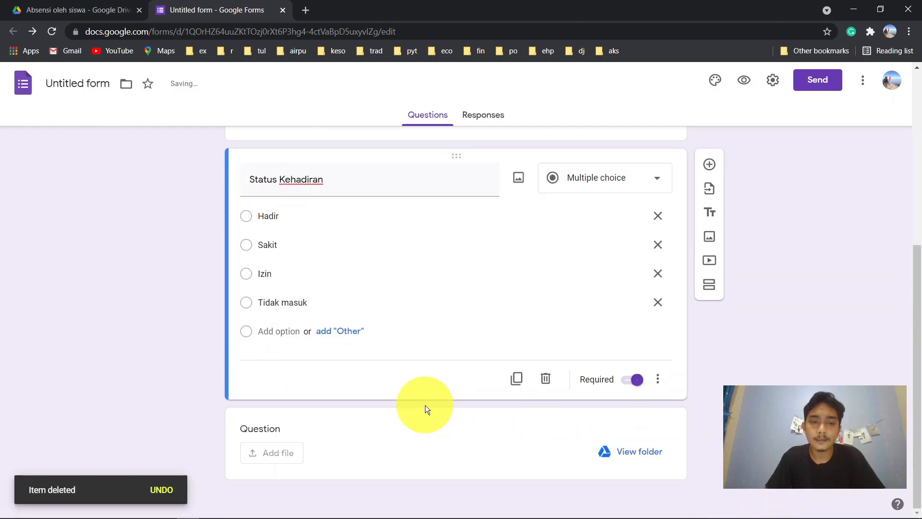
left_click(327, 424)
type("Bukti ")
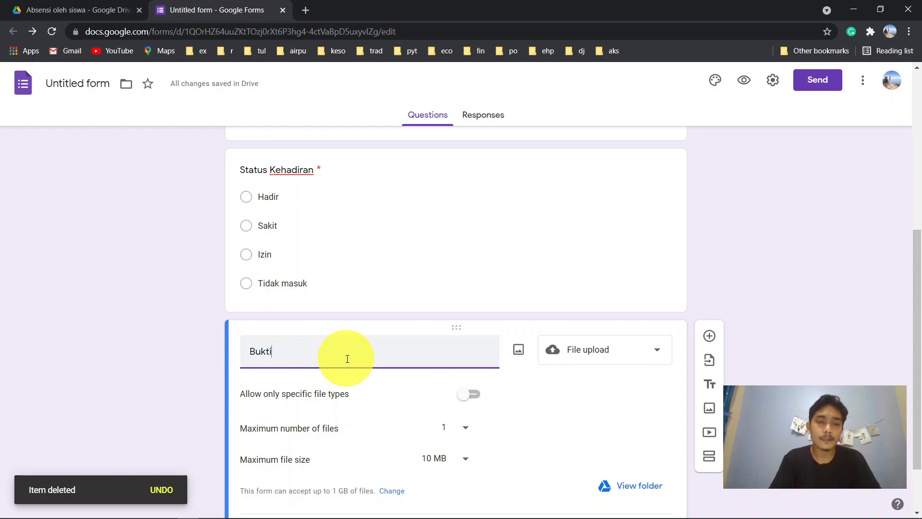
type("K")
key("BackSpace")
type("Stat")
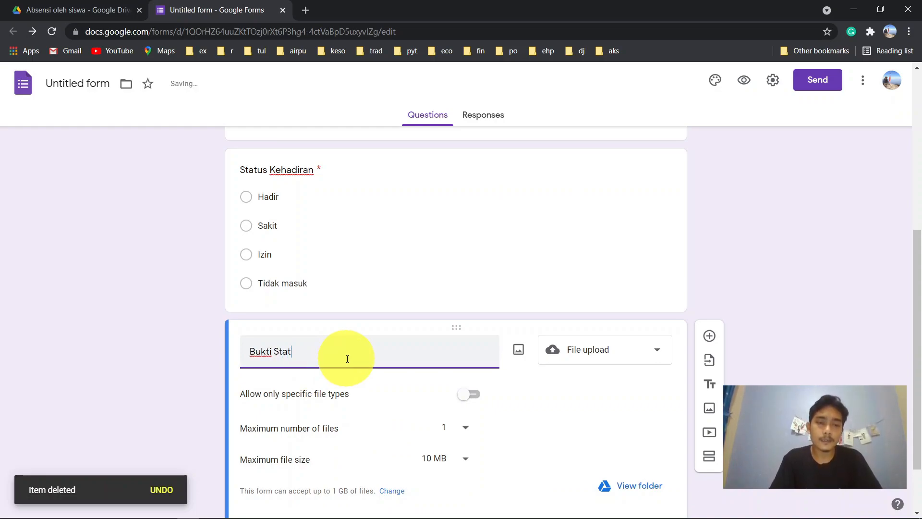
type("us Kehadiran")
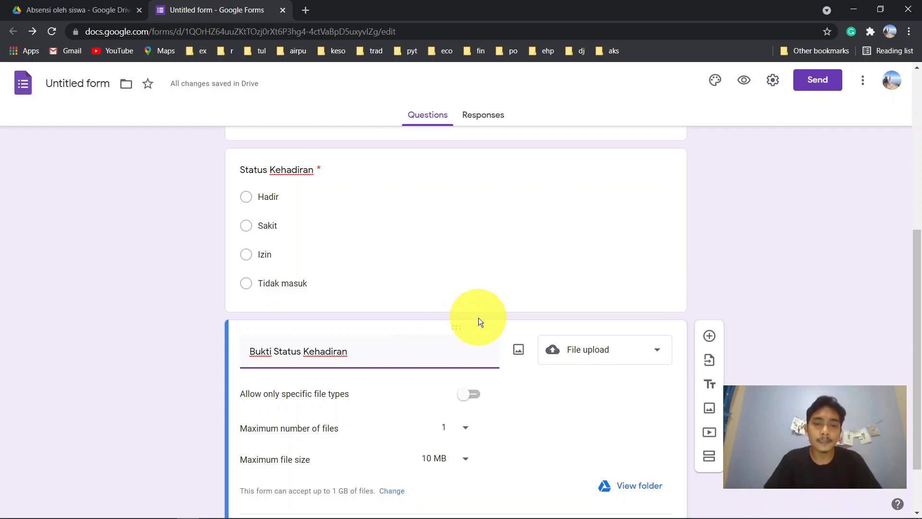
scroll(479, 318, "down", 2)
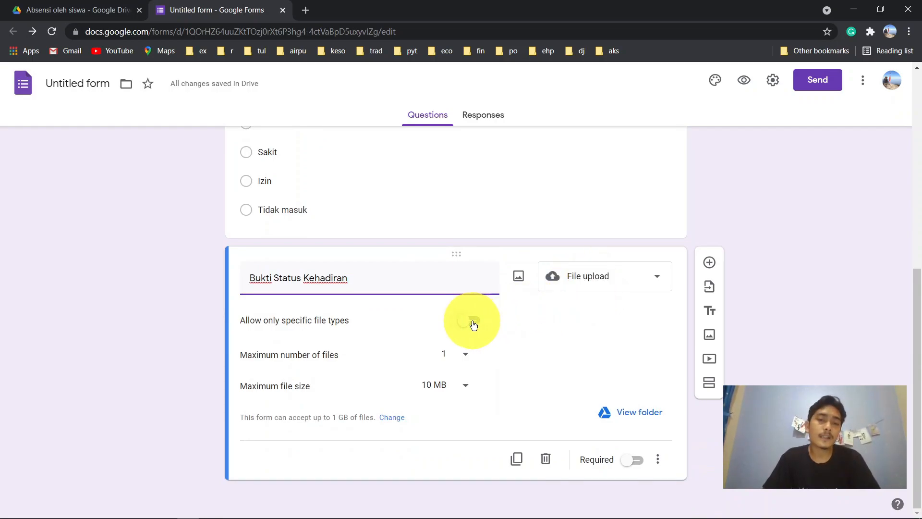
- Limit Bukti Status Kehadiran uploads to Image files, make it required, and preview the form
left_click(473, 322)
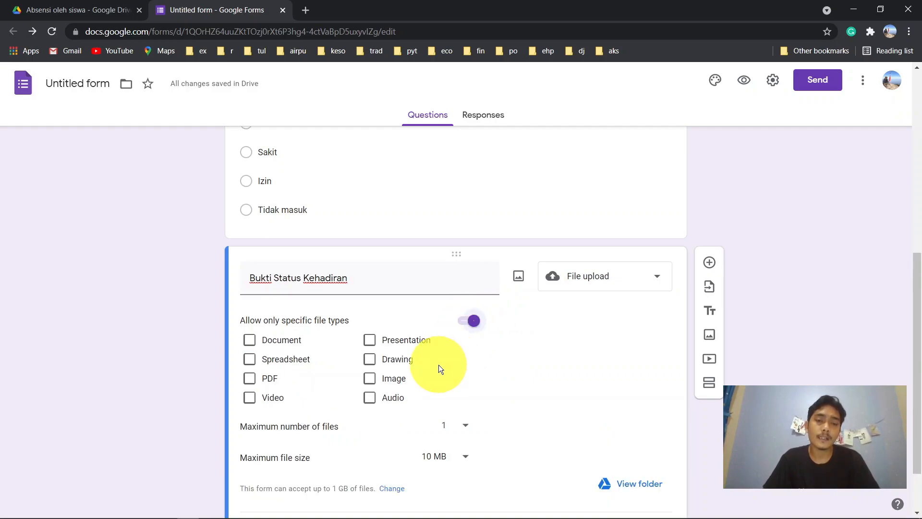
left_click(370, 380)
scroll(623, 399, "down", 1)
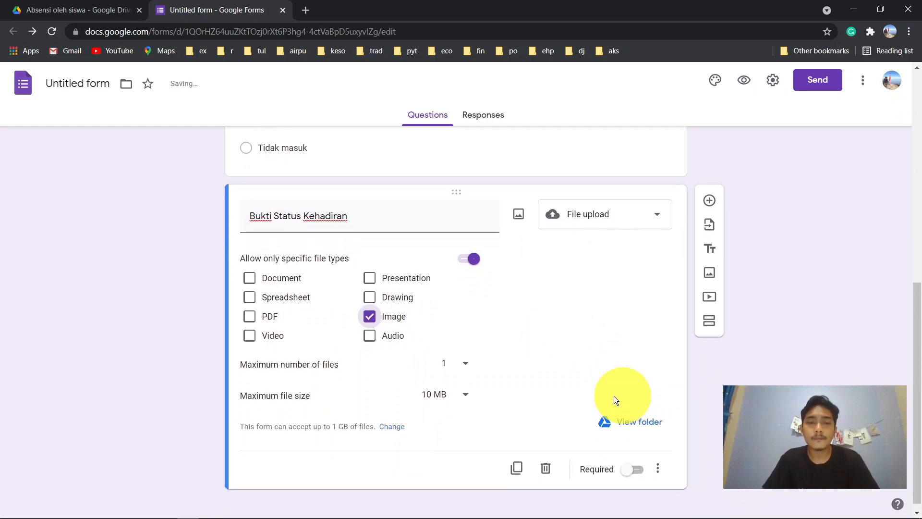
scroll(523, 402, "down", 1)
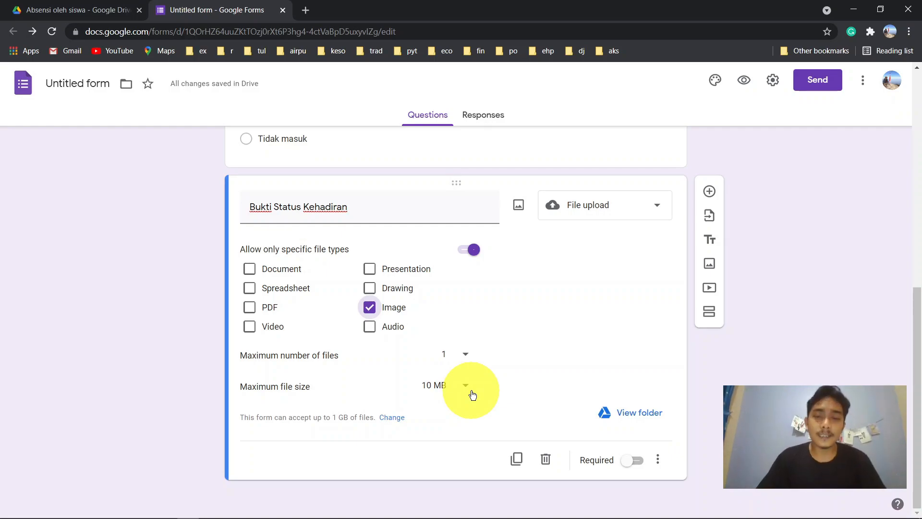
left_click(640, 461)
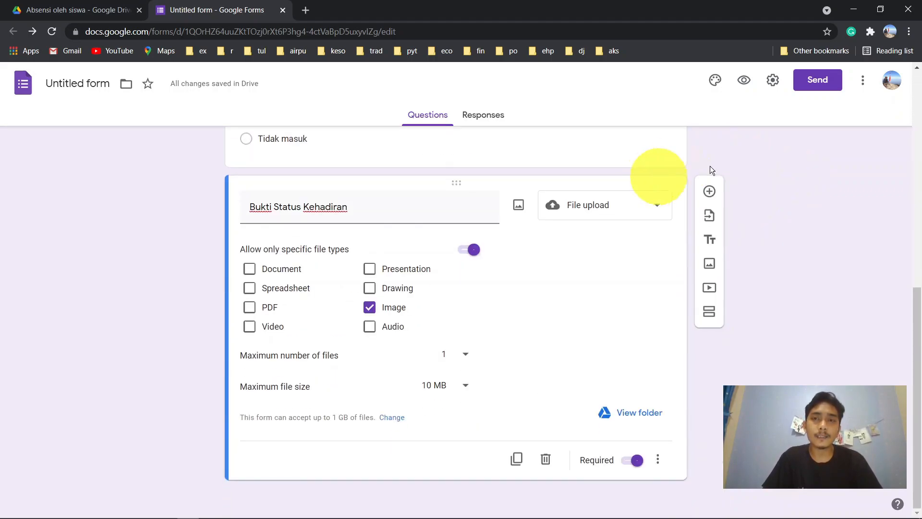
left_click(743, 81)
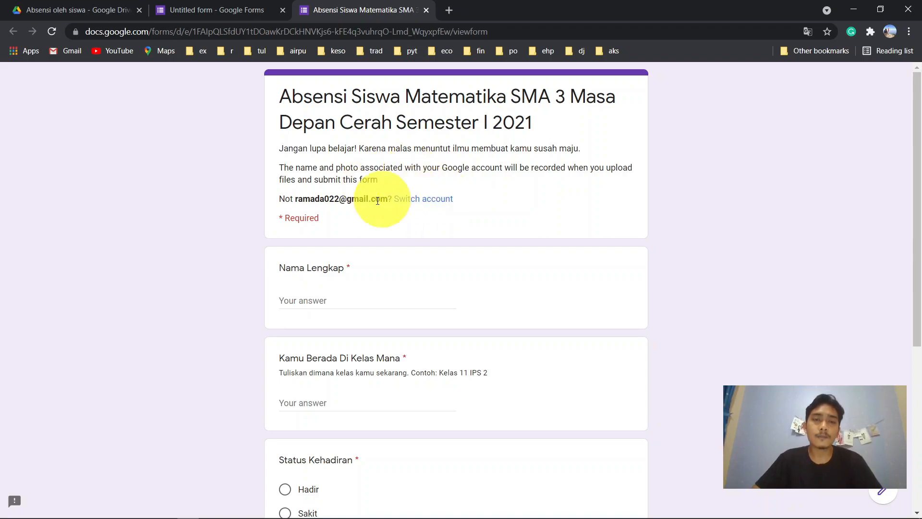
- In the preview, answer Status Kehadiran with Hadir, then change it to Sakit
scroll(556, 243, "down", 3)
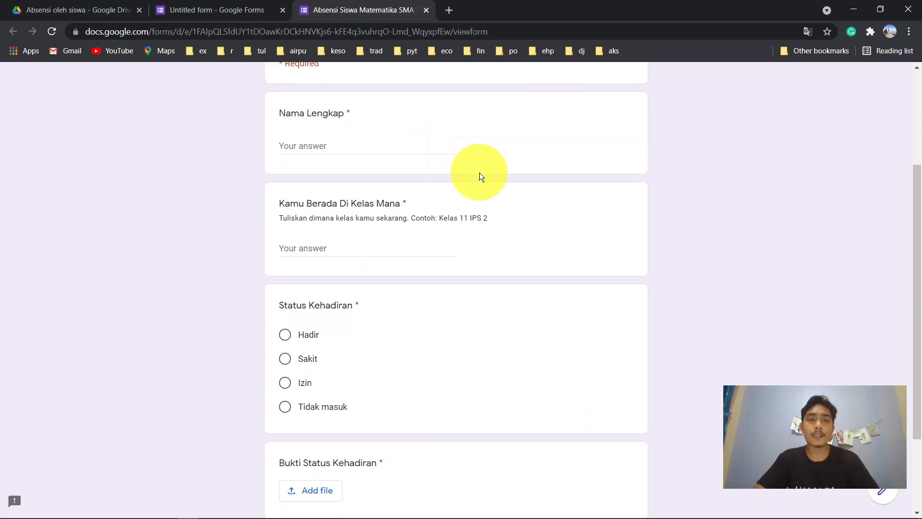
scroll(480, 172, "down", 1)
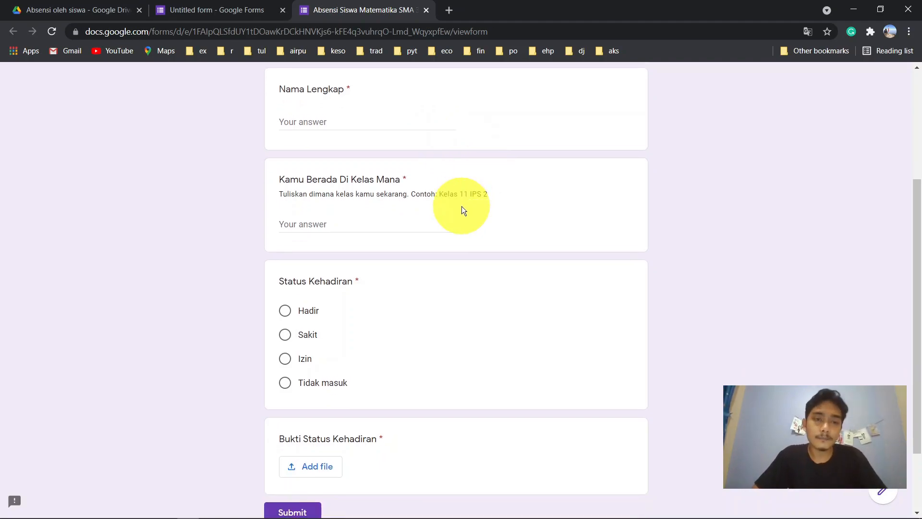
scroll(462, 206, "down", 1)
scroll(448, 264, "down", 1)
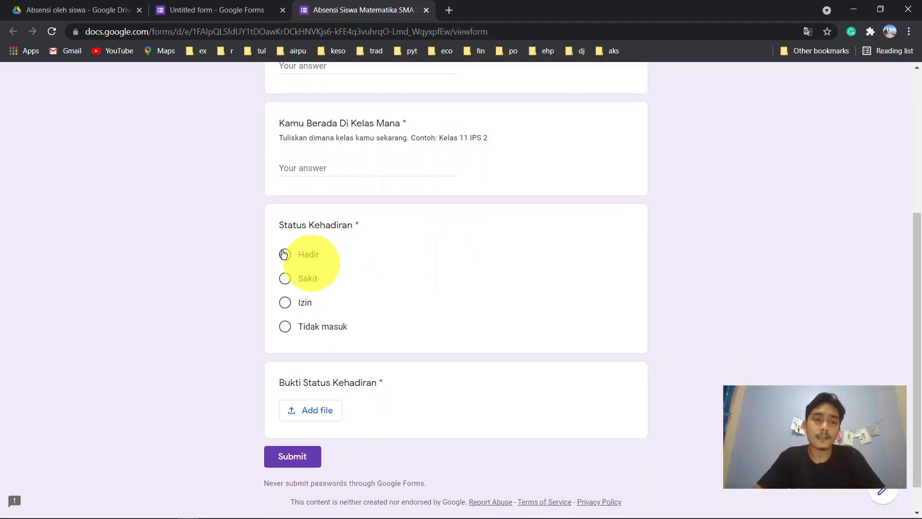
left_click(284, 256)
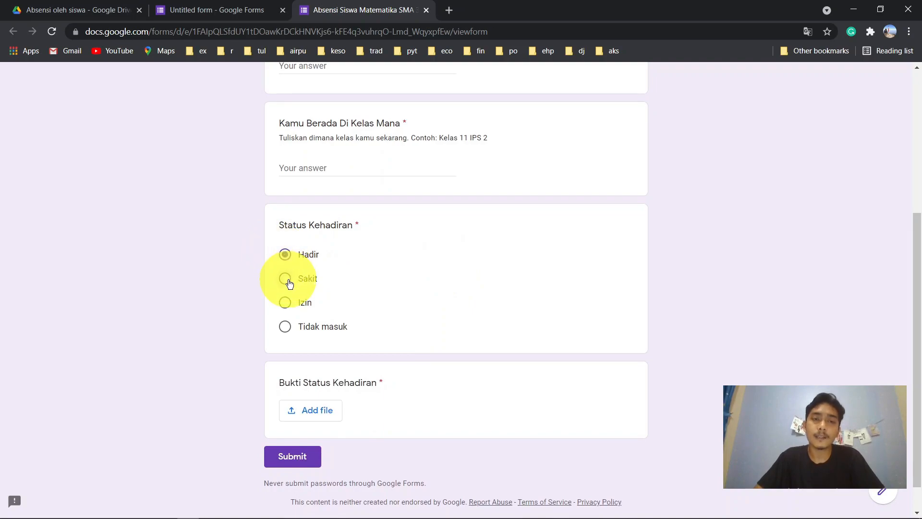
left_click(288, 279)
- Try the Add file dialog without uploading, then close the preview tab and confirm leaving
scroll(400, 258, "down", 1)
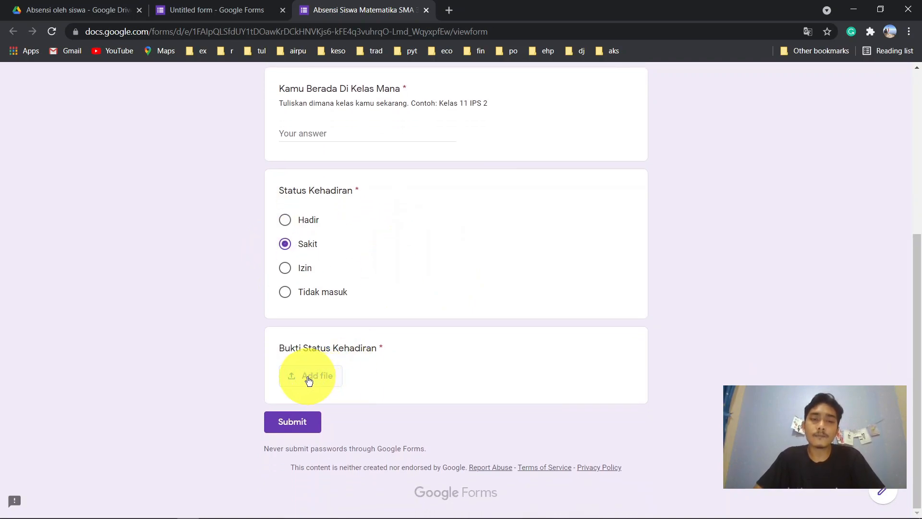
left_click(309, 380)
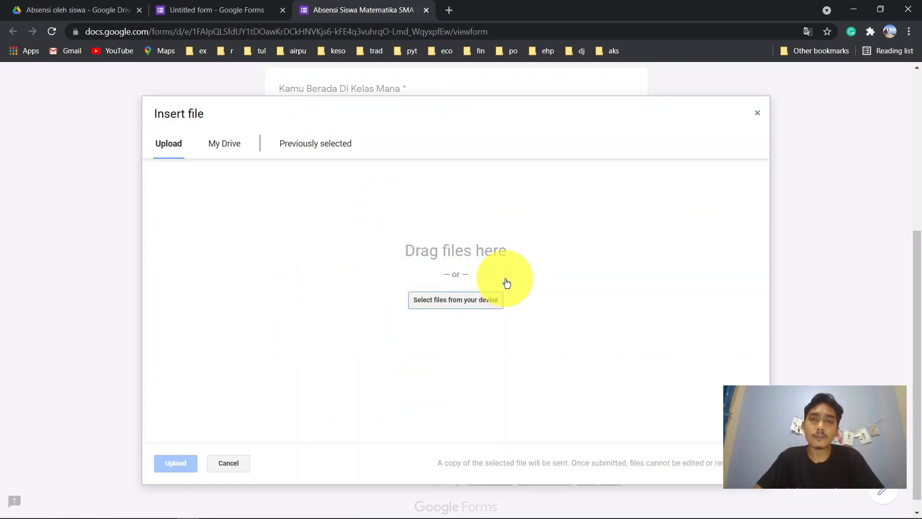
left_click(759, 115)
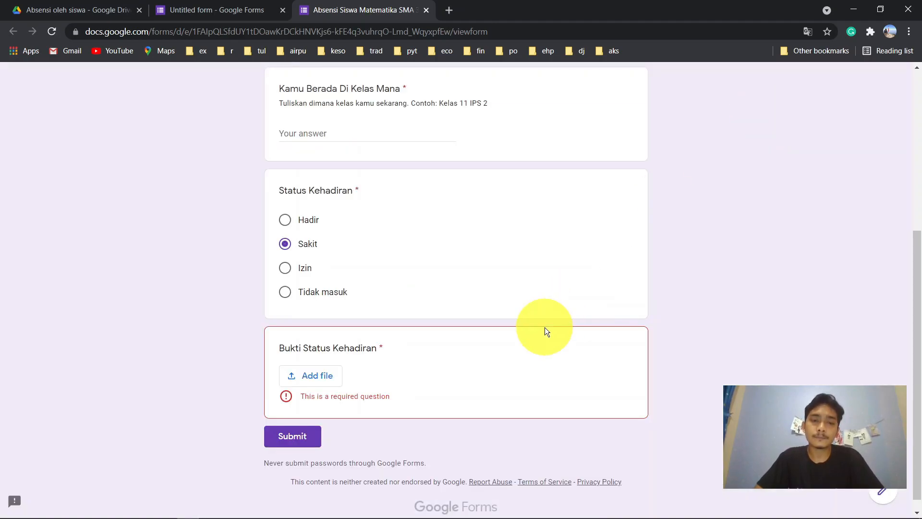
scroll(545, 327, "up", 5)
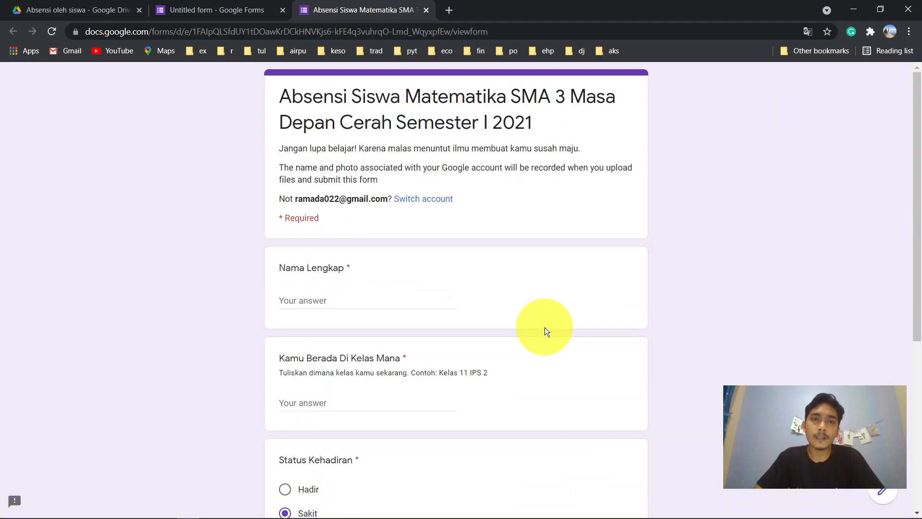
left_click(427, 10)
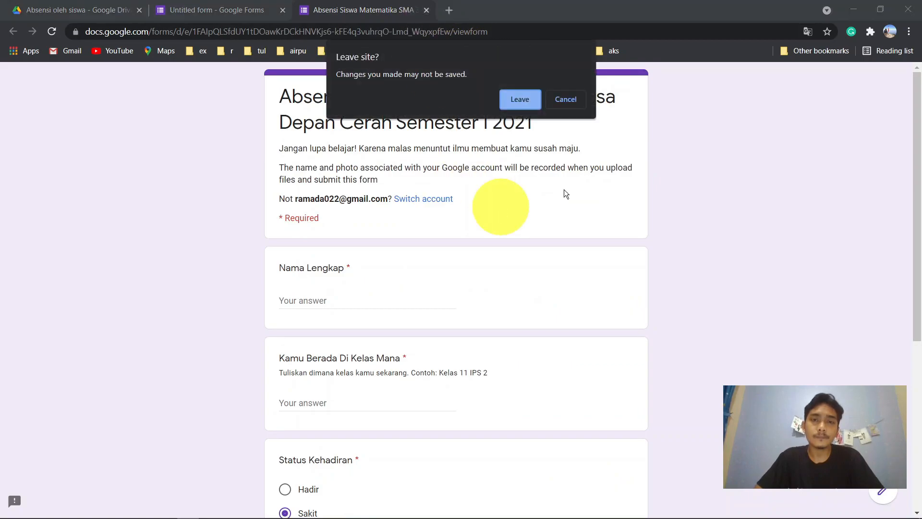
left_click(519, 100)
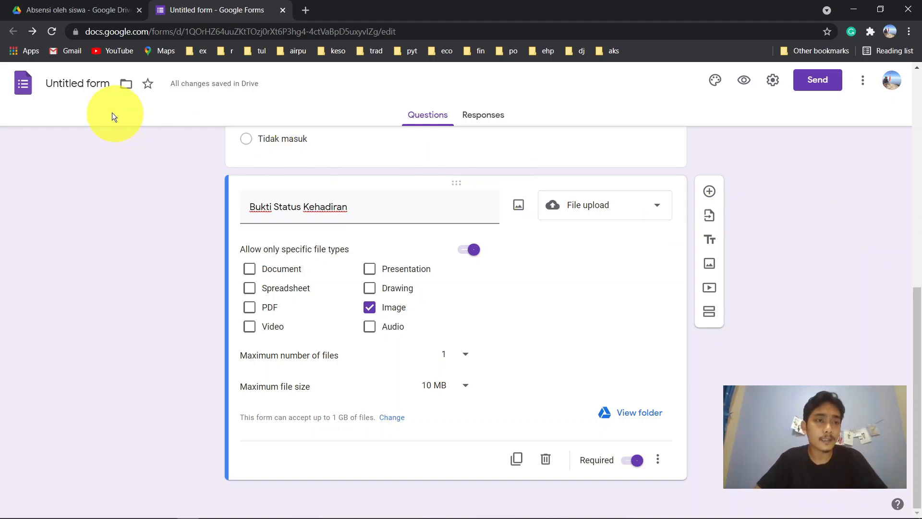
- Rename the form document to the full attendance form title
left_click(86, 88)
type("Absensi Siswa Matematika SMA 3 Masa Depan Cerah Semester I 2021")
key("ctrl+a")
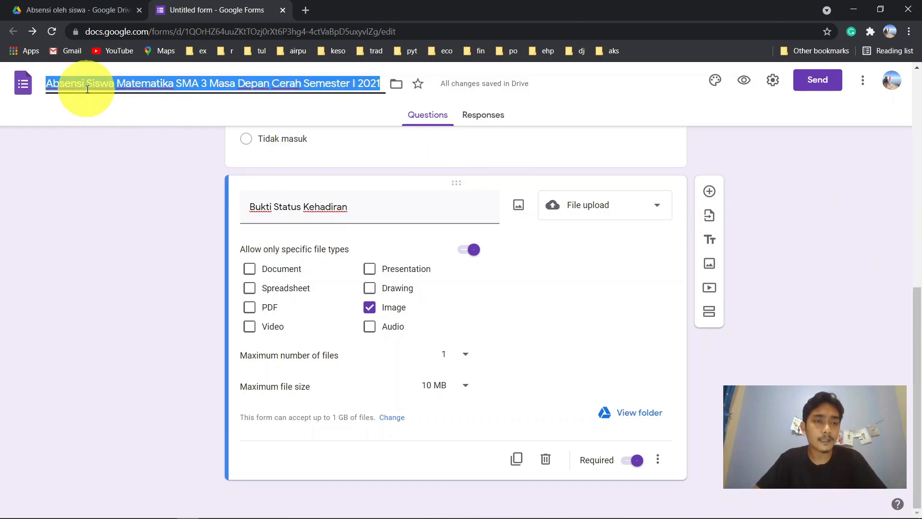
scroll(139, 206, "up", 10)
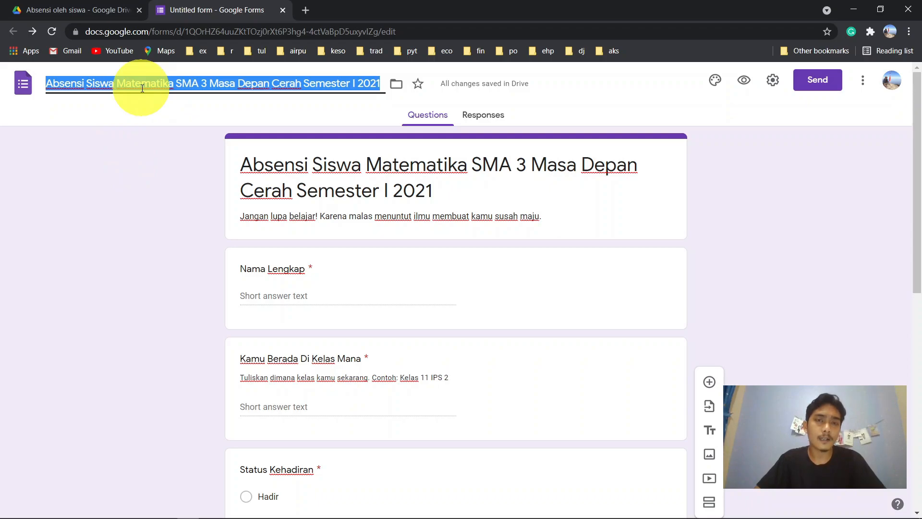
left_click(160, 169)
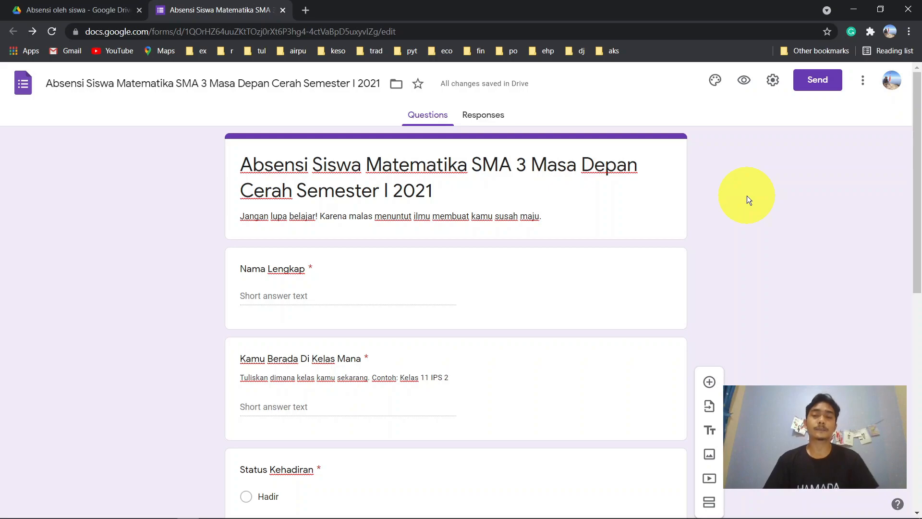
- Switch to the Responses tab, which shows 0 responses
scroll(747, 196, "down", 1)
scroll(747, 196, "up", 1)
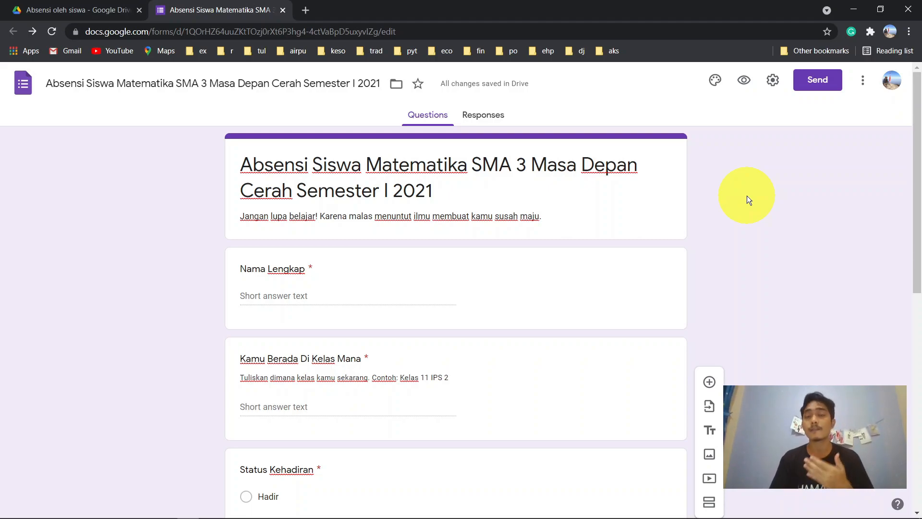
left_click(487, 120)
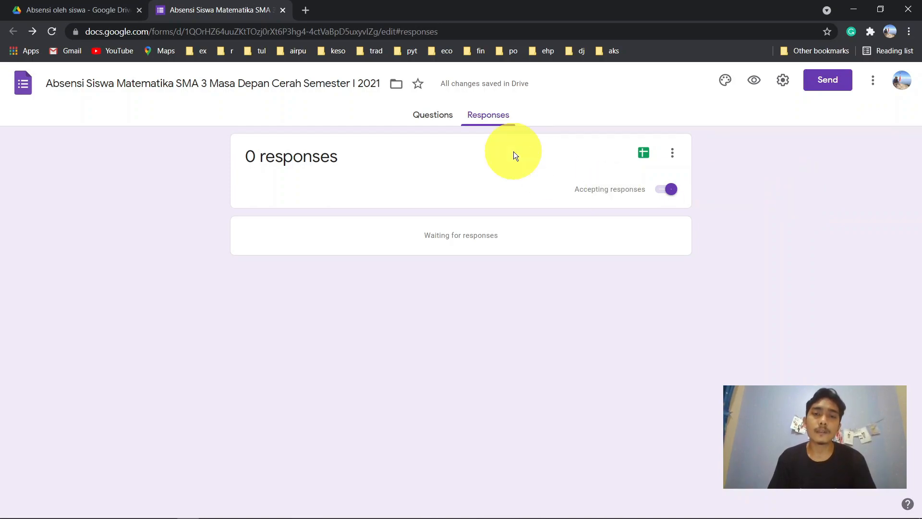
- Link the responses to a newly created Google Sheets spreadsheet rather than an existing one
left_click(643, 158)
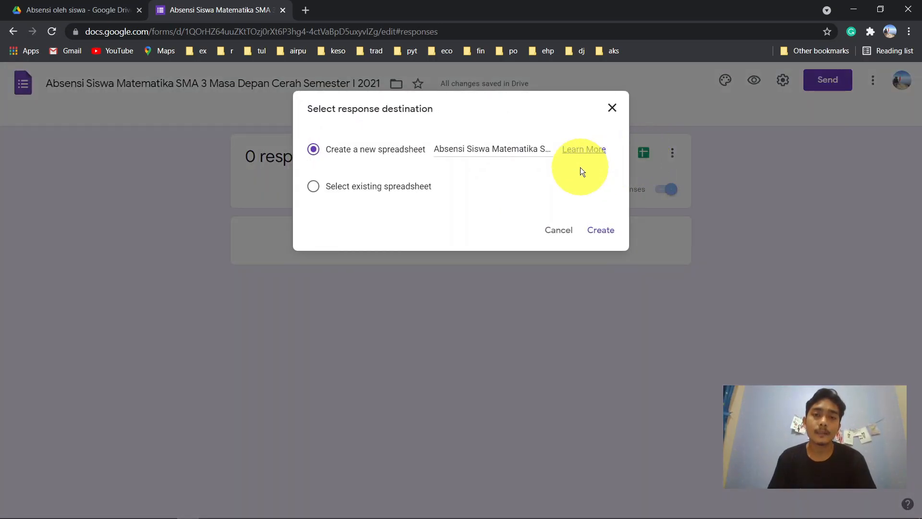
left_click(397, 186)
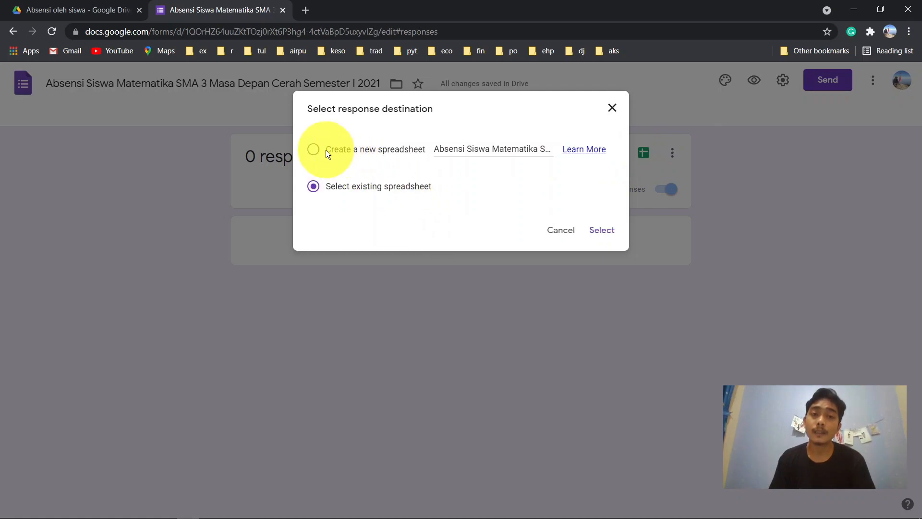
left_click(314, 149)
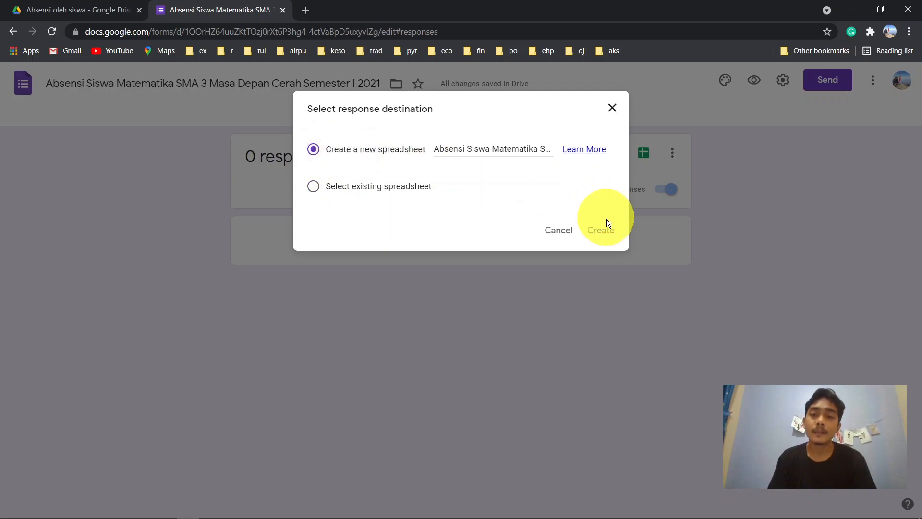
left_click(603, 231)
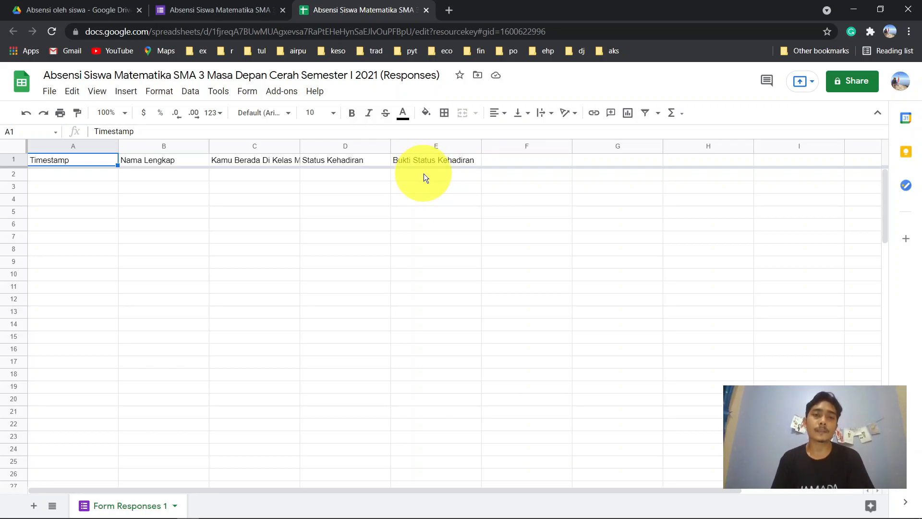
- Go back from the responses spreadsheet to the form's Responses tab
left_click(232, 6)
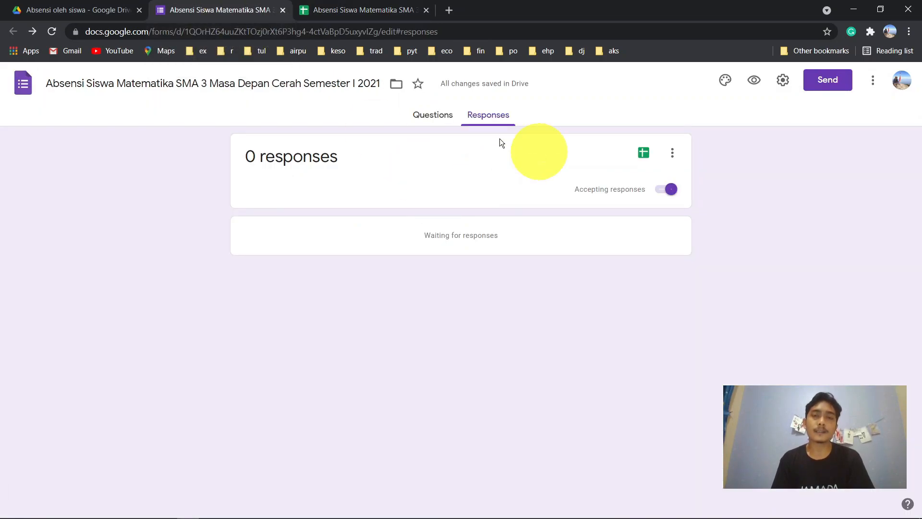
- In the form preview, enter the student's full name and class Kelas 11 IPA 3
left_click(755, 81)
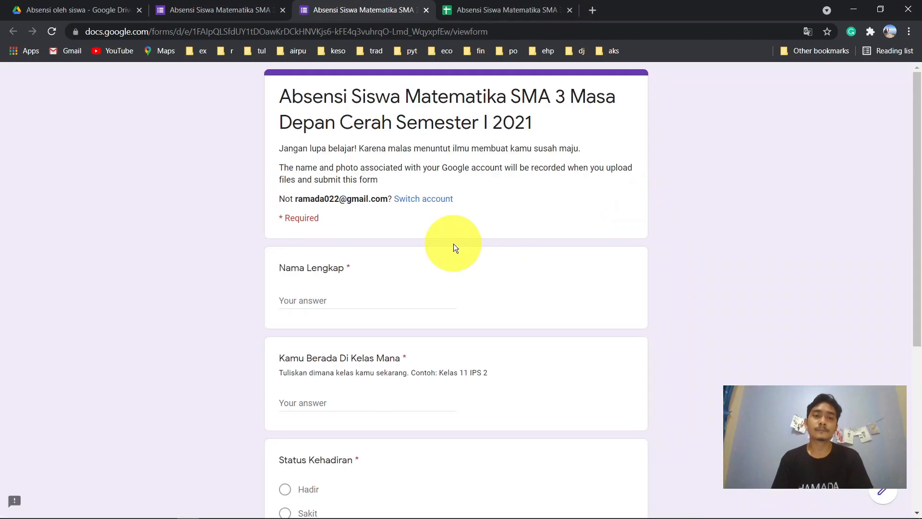
left_click(318, 298)
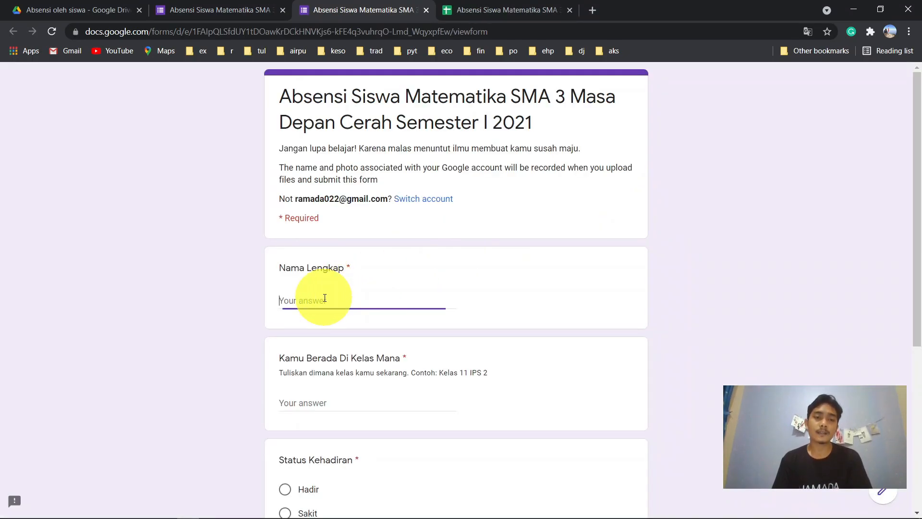
scroll(529, 279, "down", 1)
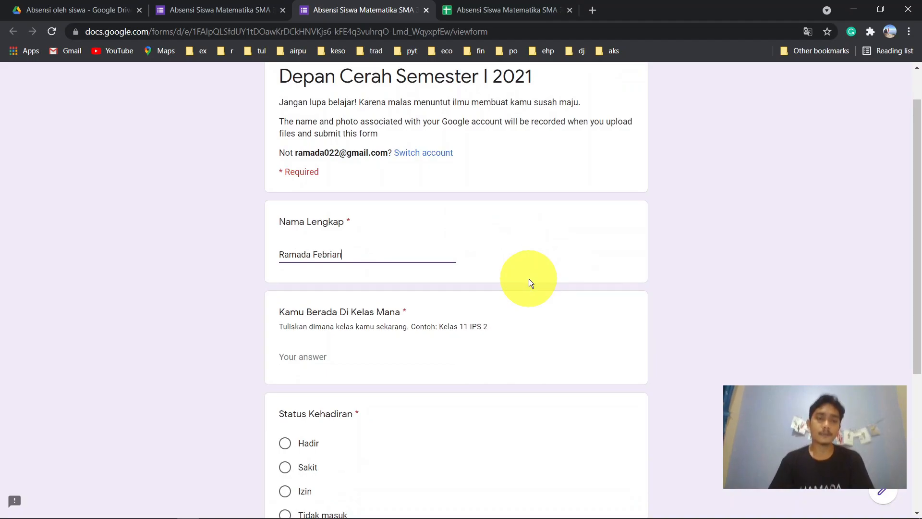
scroll(528, 278, "down", 1)
scroll(529, 278, "down", 1)
left_click(312, 309)
type("11")
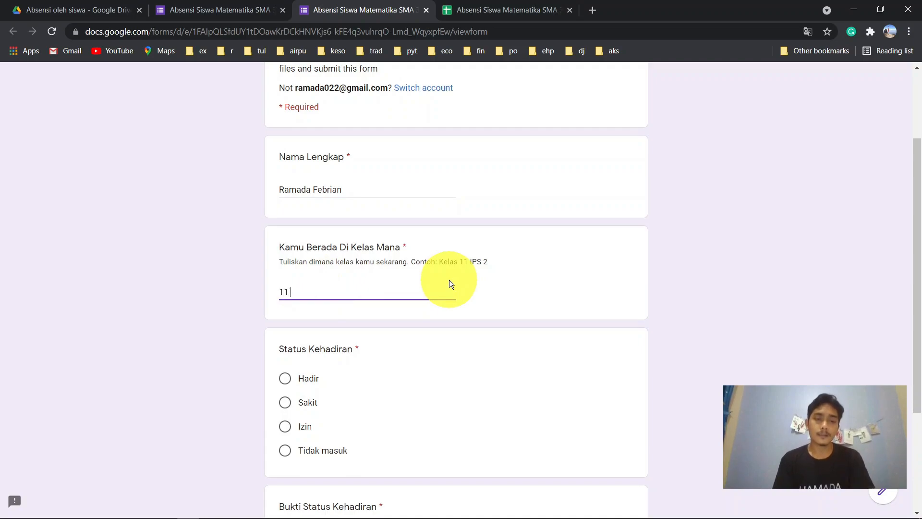
type(" IP")
key("BackSpace")
key("BackSpace")
key("BackSpace")
key("BackSpace")
key("BackSpace")
type("Ke")
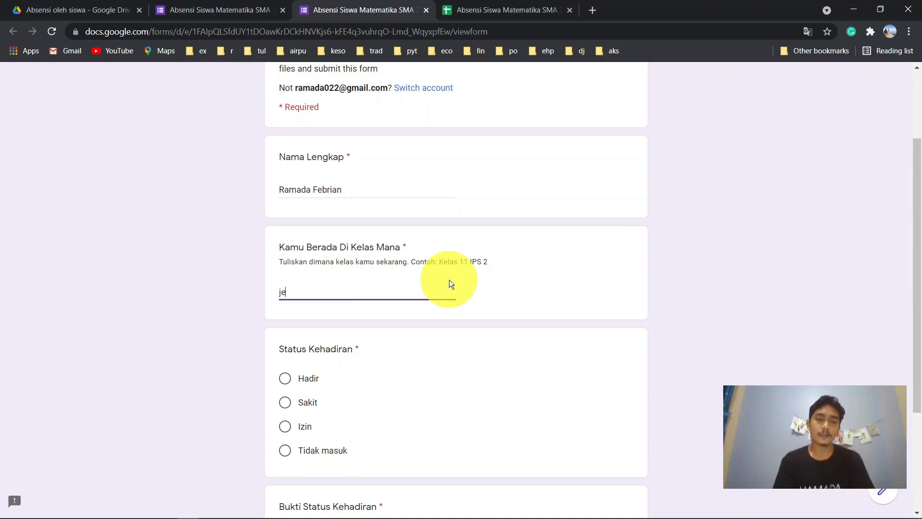
type("las 11")
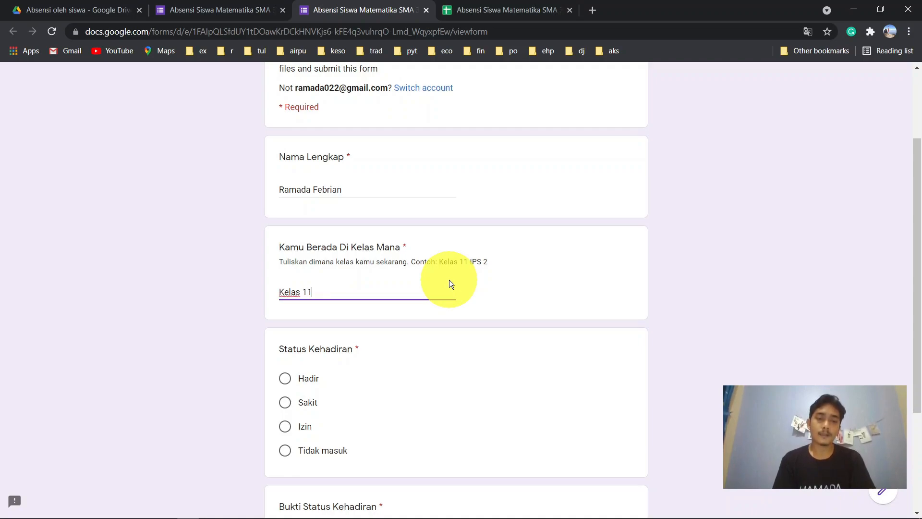
type(" IPA 3")
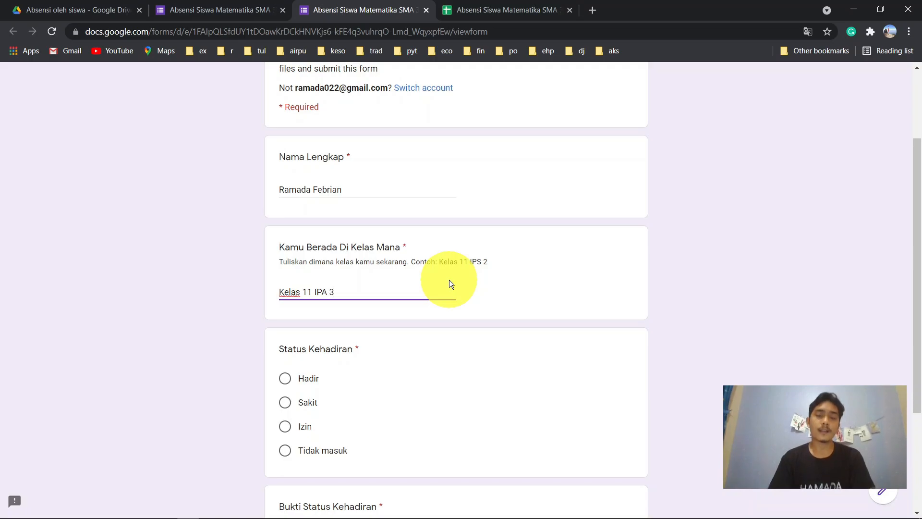
- Choose Hadir, upload pexels-julia-m-cameron-4145197.jpg as proof, submit, and check the spreadsheet
scroll(449, 280, "down", 3)
left_click(284, 231)
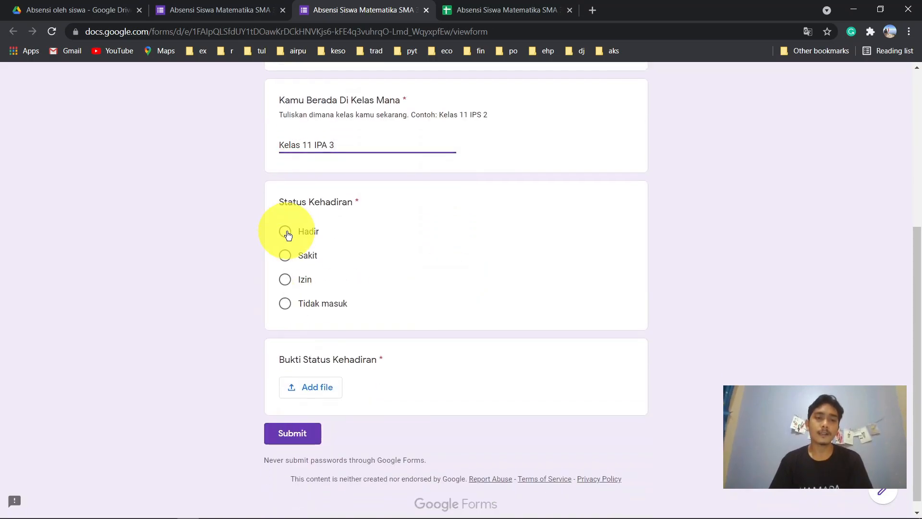
left_click(325, 390)
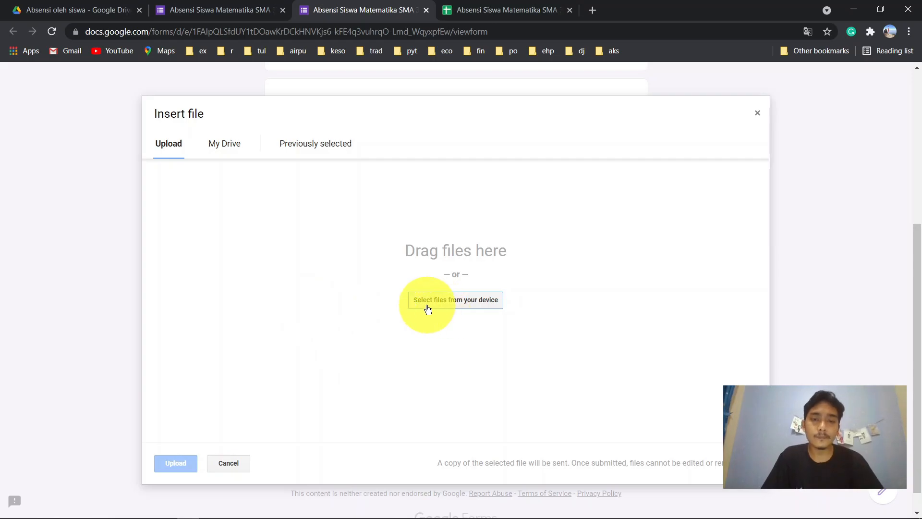
left_click(447, 305)
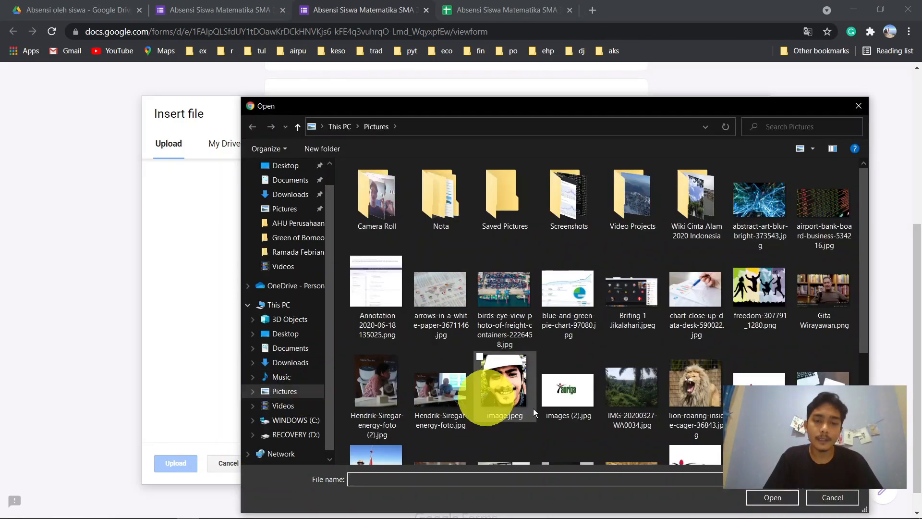
scroll(542, 411, "down", 2)
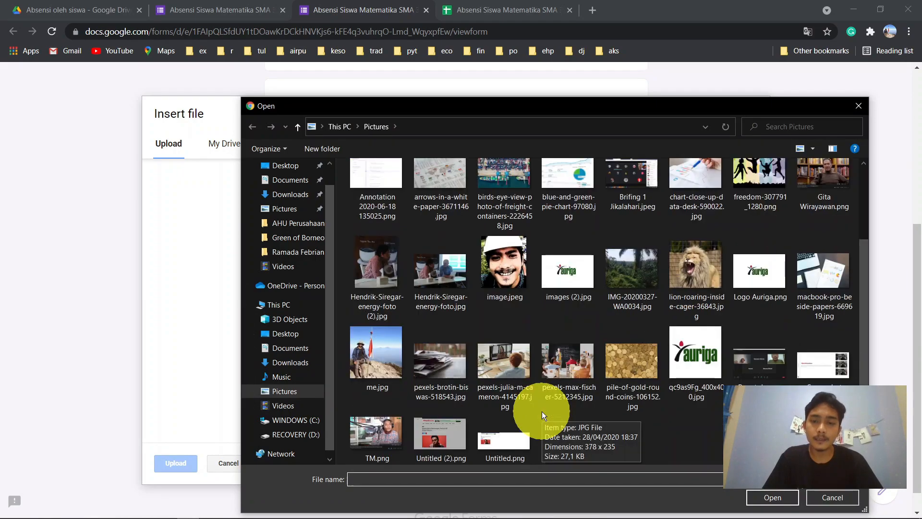
double_click(525, 371)
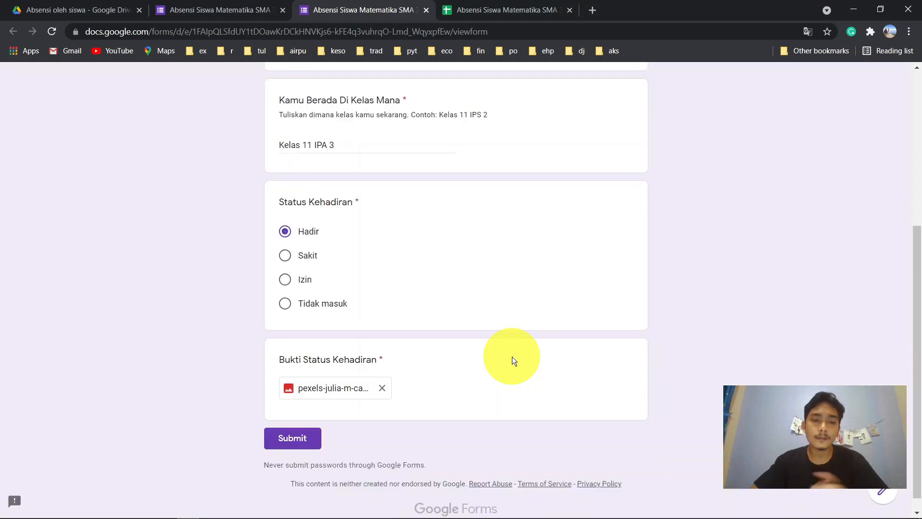
left_click(302, 438)
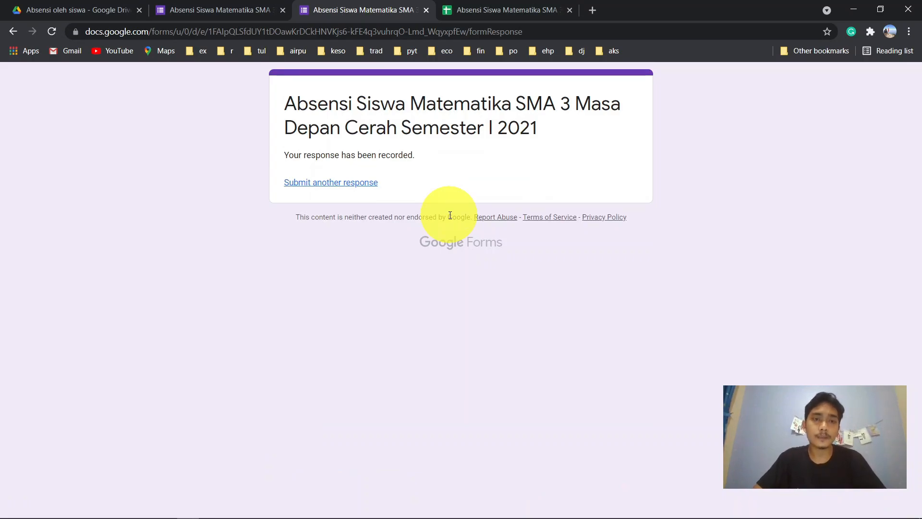
left_click(503, 11)
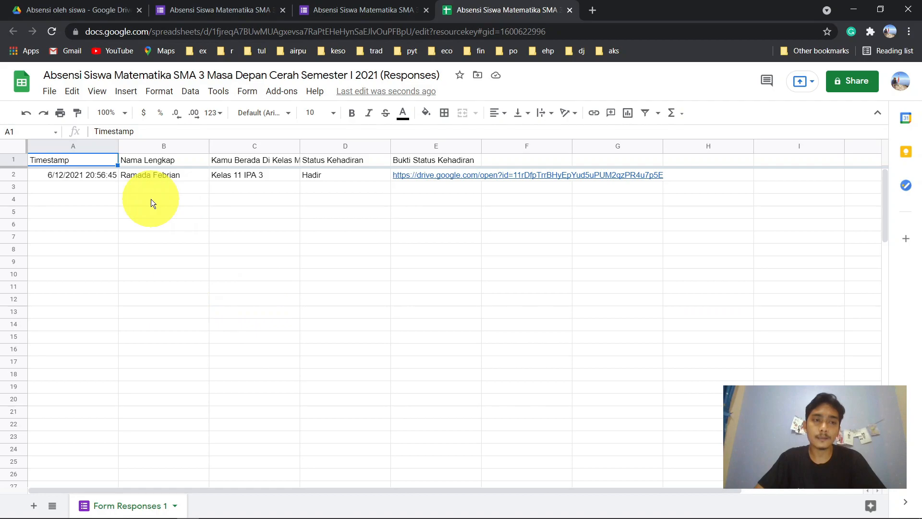
- Check row 2's timestamp, full name, class Kelas 11 IPA 3, status Hadir and proof link
left_click(68, 177)
left_click(157, 175)
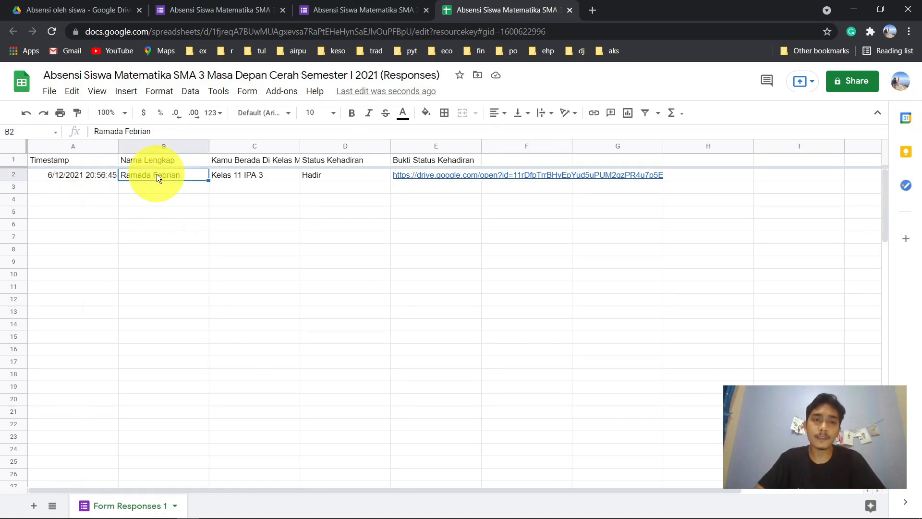
left_click(244, 175)
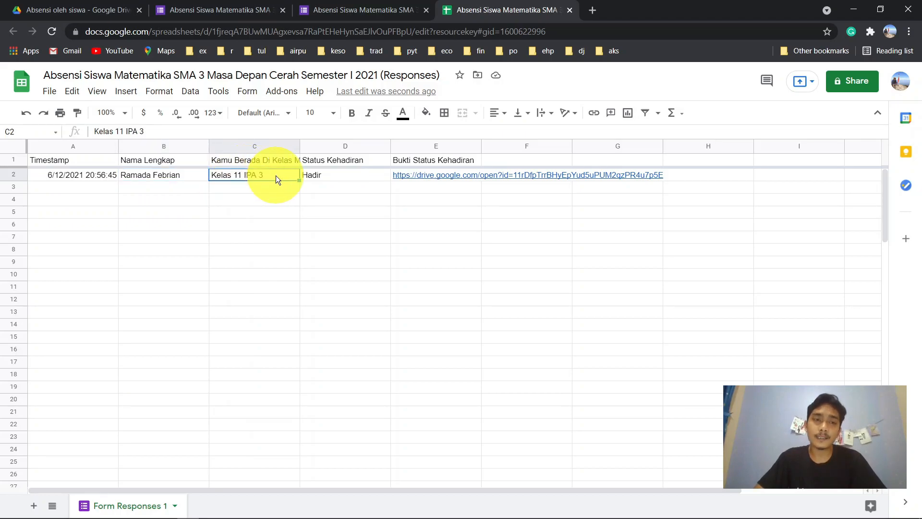
left_click(335, 179)
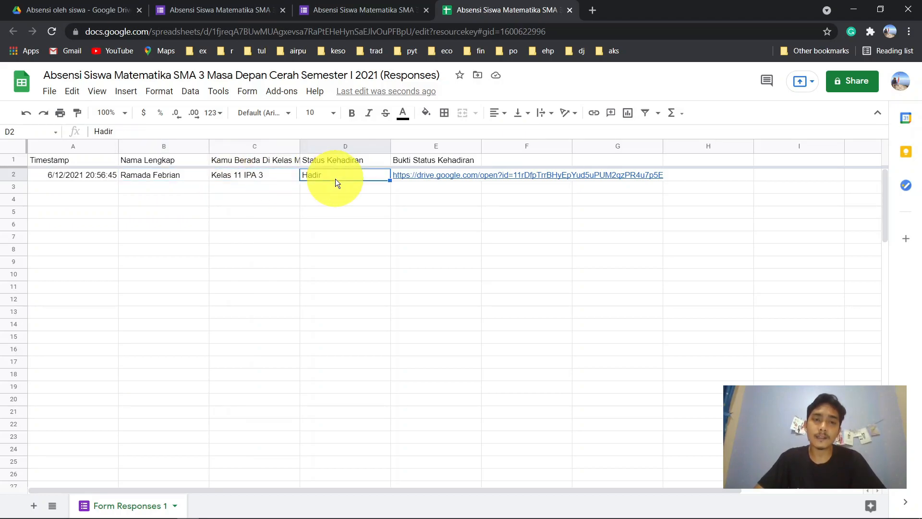
left_click(441, 176)
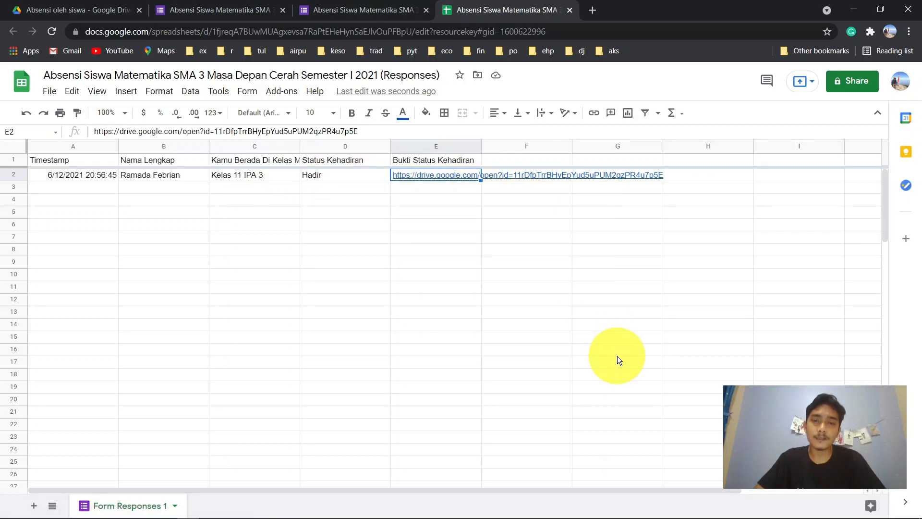
- Preview the uploaded proof file's Drive link, then close the form's submission confirmation tab
mouse_move(460, 180)
left_click(520, 193)
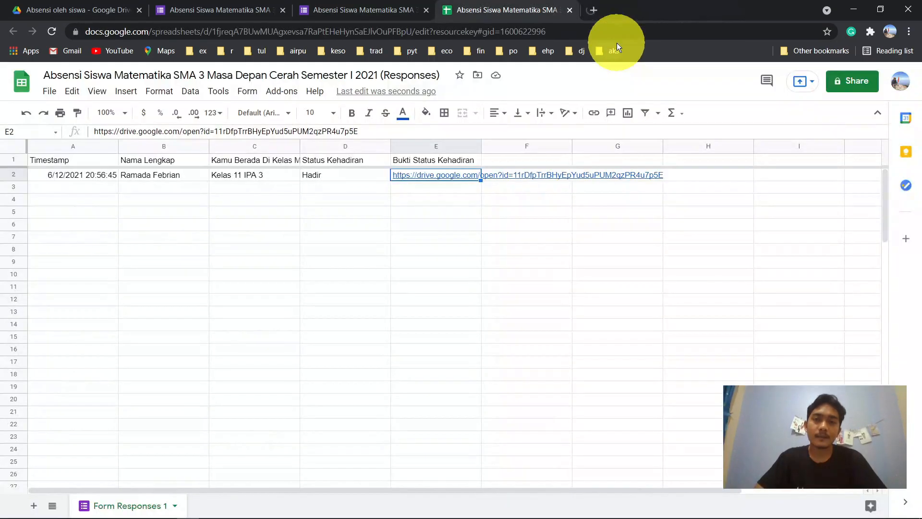
left_click(369, 188)
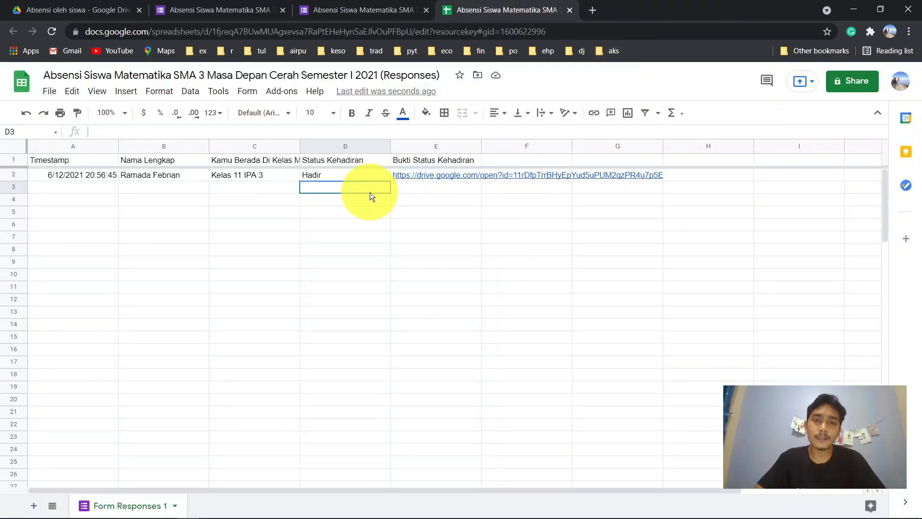
left_click(431, 173)
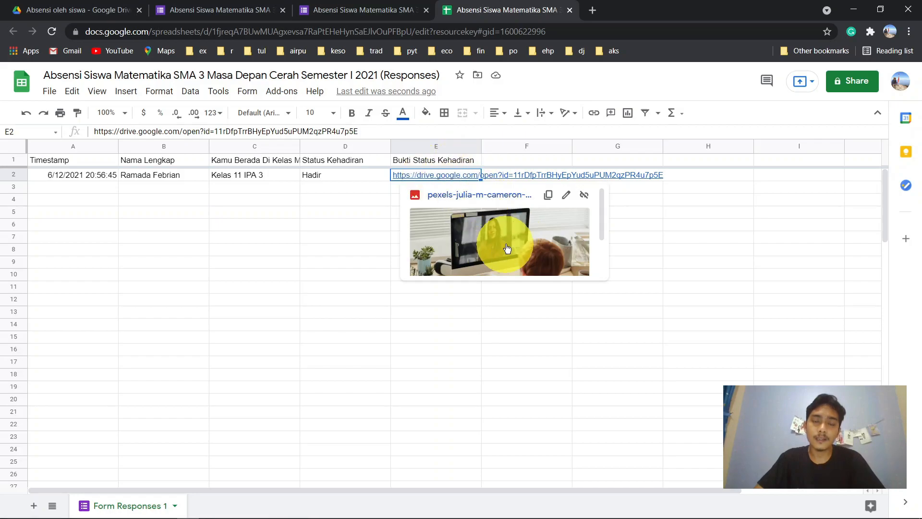
scroll(507, 247, "down", 2)
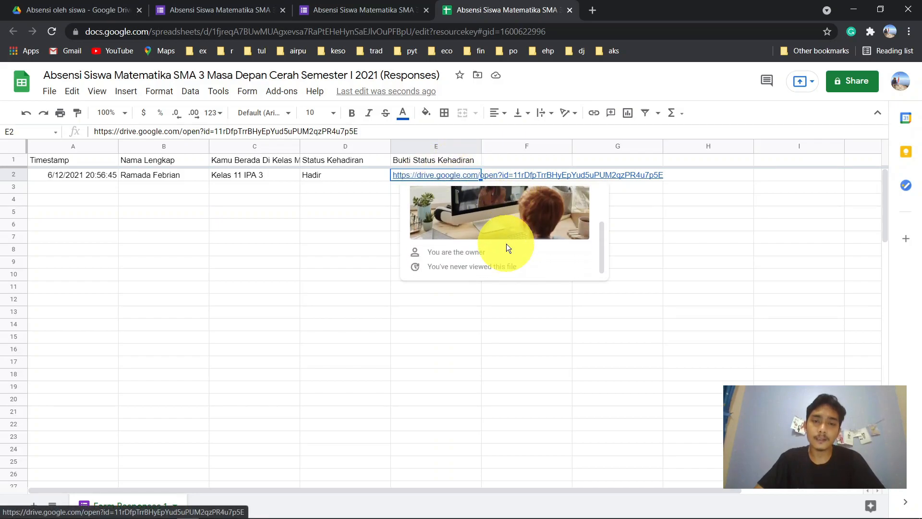
scroll(507, 247, "up", 1)
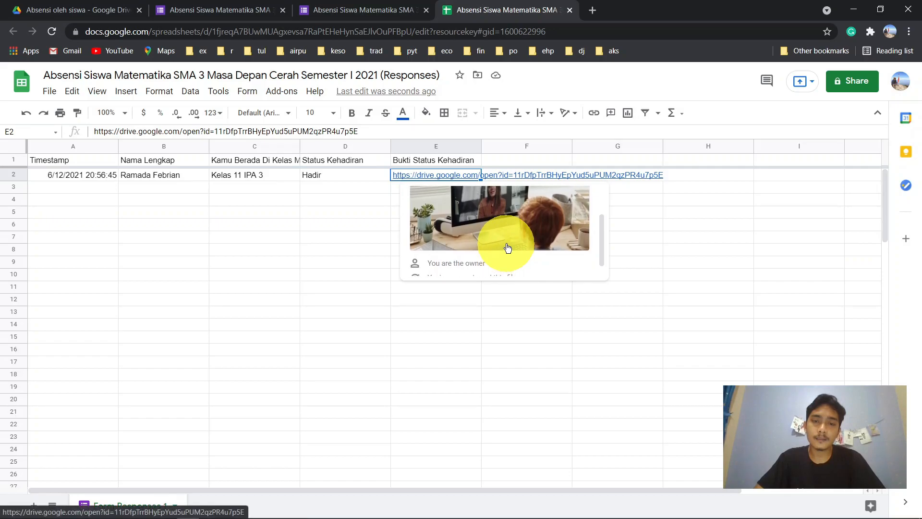
scroll(508, 247, "up", 1)
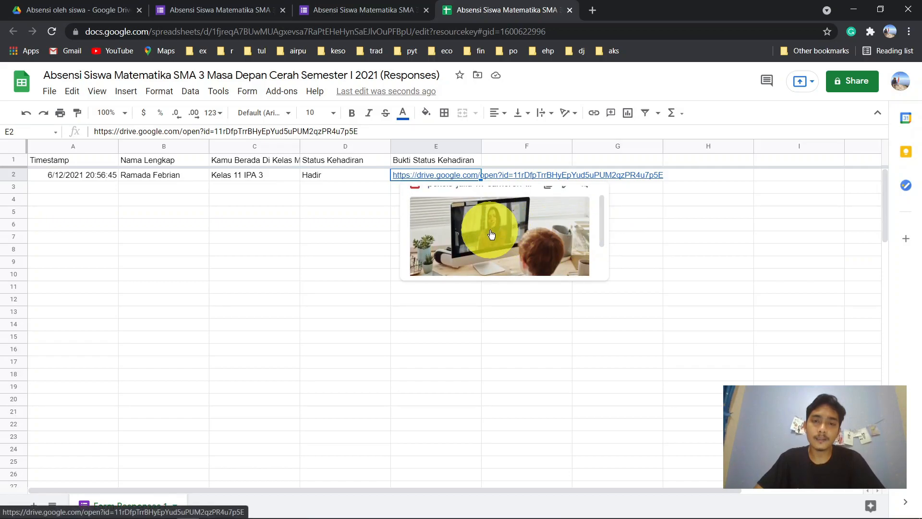
left_click(356, 213)
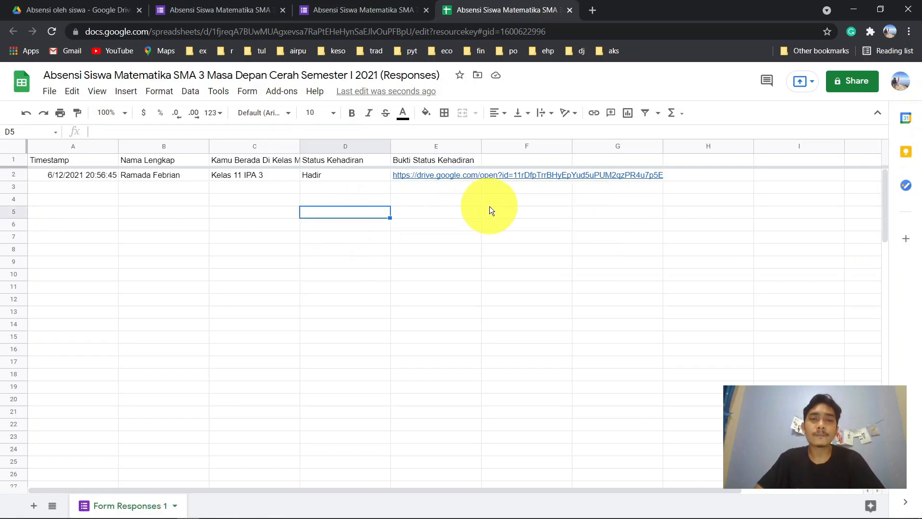
left_click(372, 6)
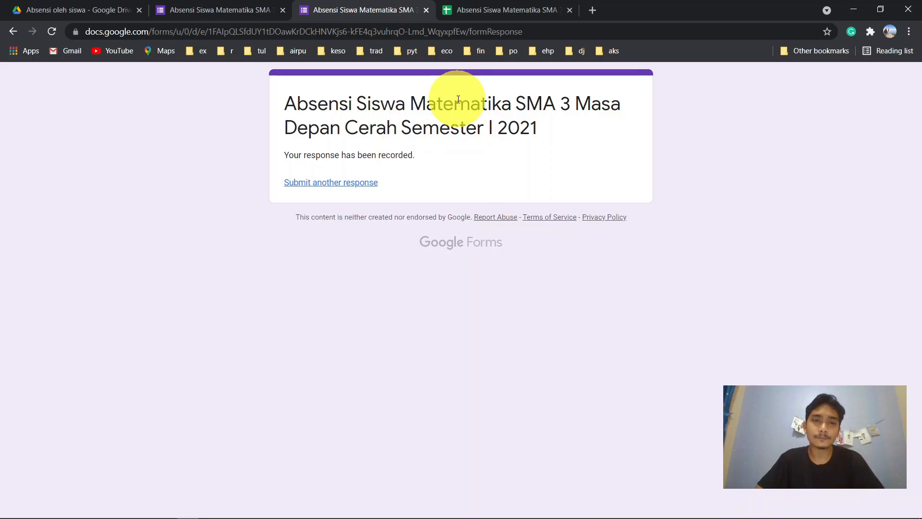
key("ctrl+w")
- Scroll the Responses summary: 1 response, Kelas 11 IPA 3, 100% Hadir, plus the uploaded photo
left_click(229, 9)
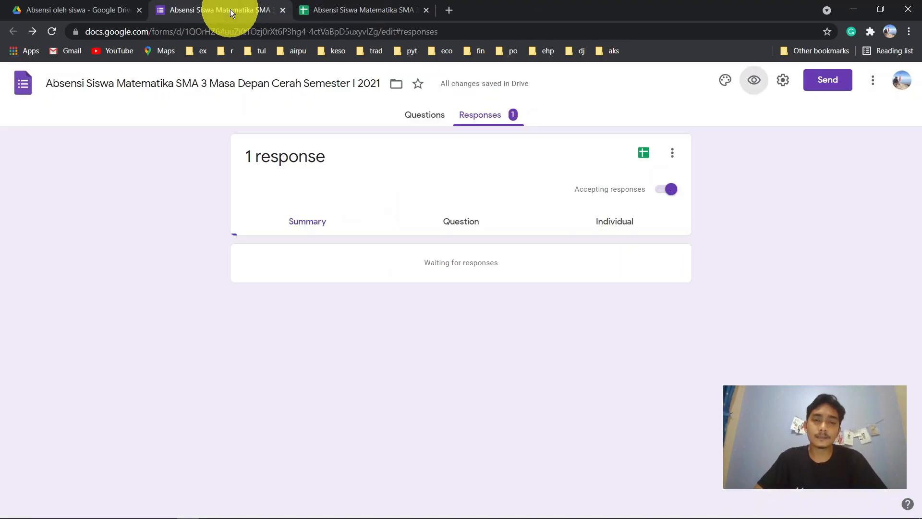
scroll(390, 314, "down", 2)
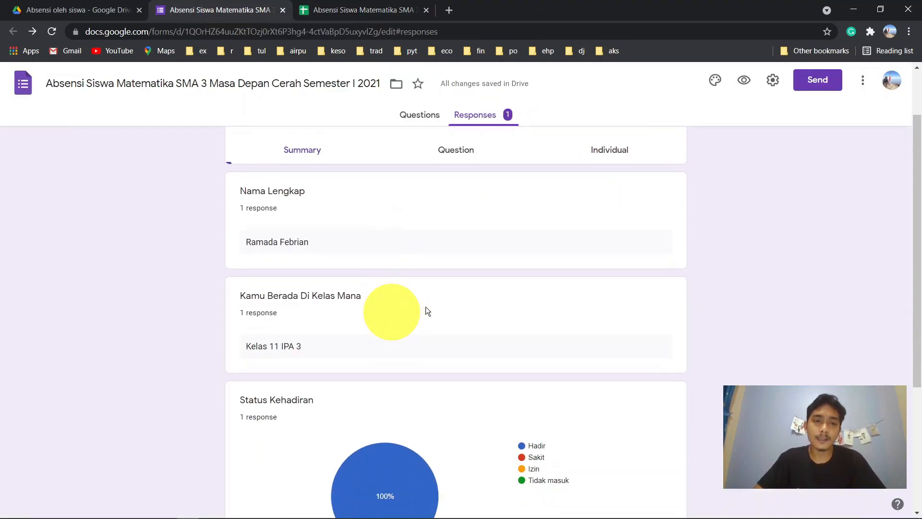
scroll(345, 301, "down", 2)
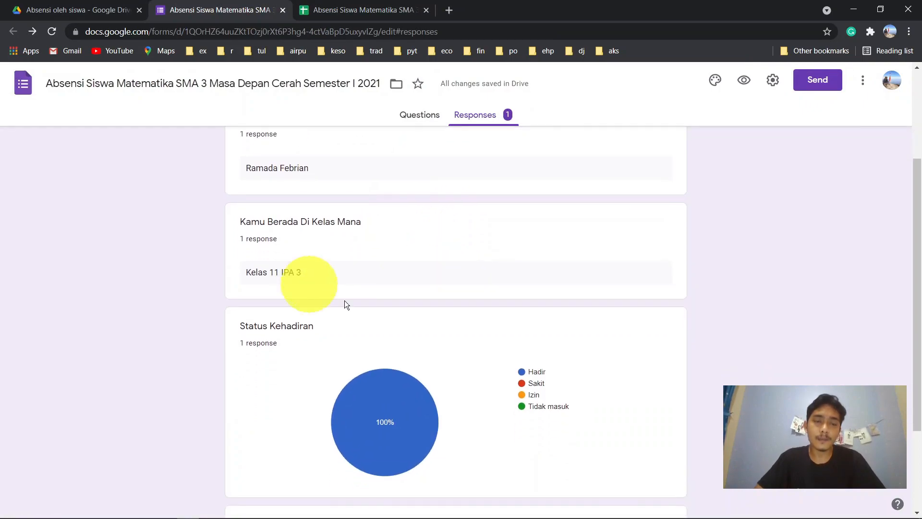
scroll(390, 295, "down", 3)
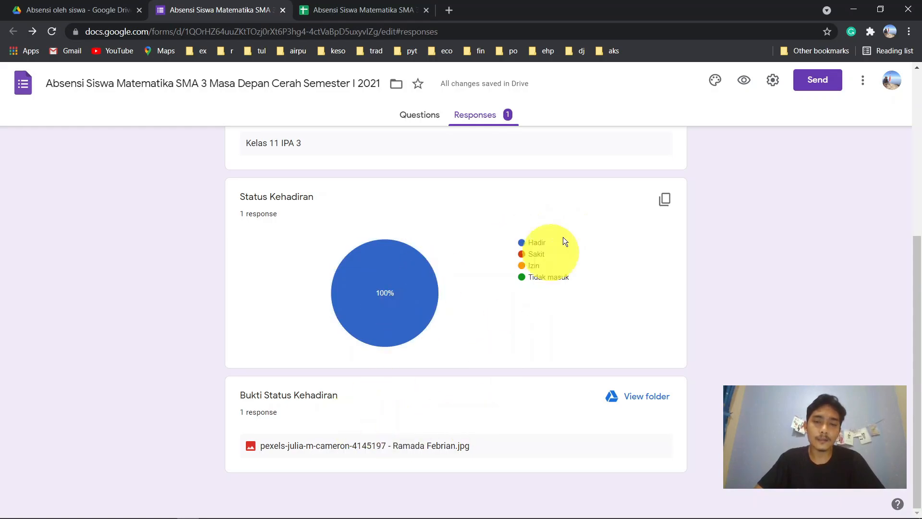
scroll(563, 237, "up", 7)
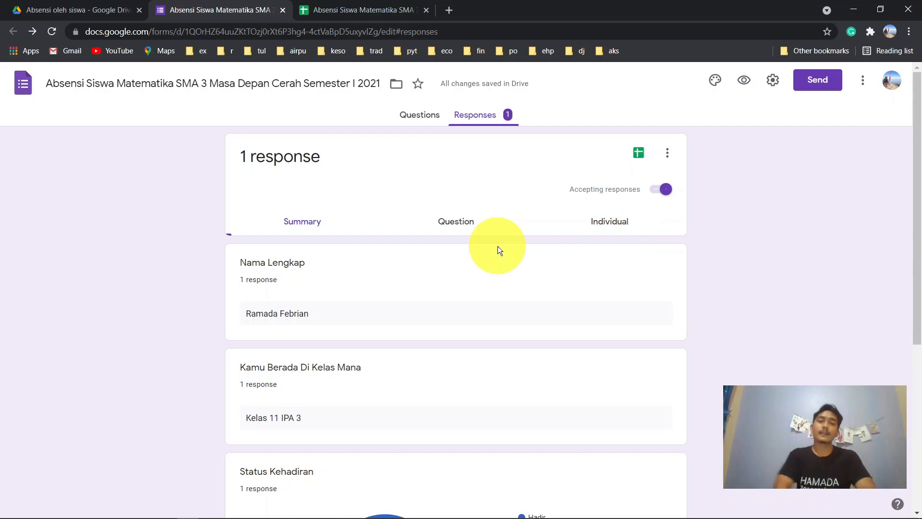
scroll(498, 246, "down", 4)
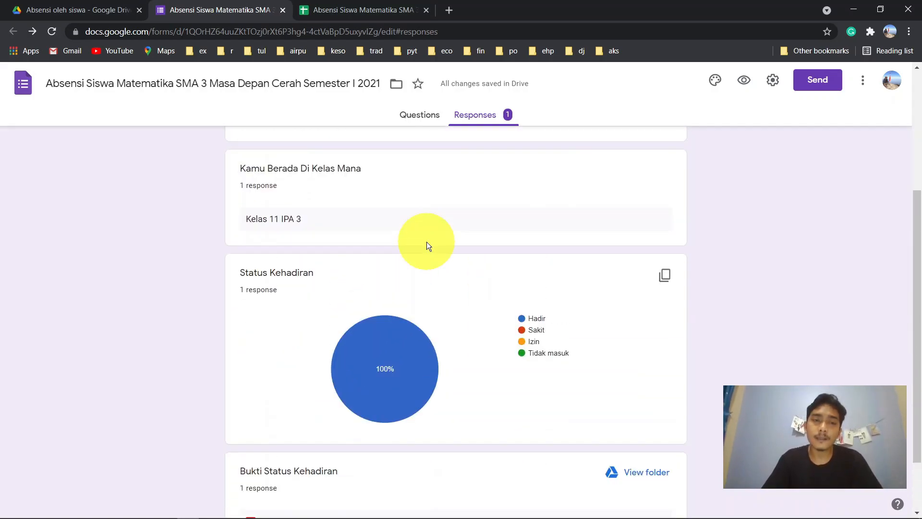
scroll(426, 244, "up", 4)
scroll(473, 390, "down", 4)
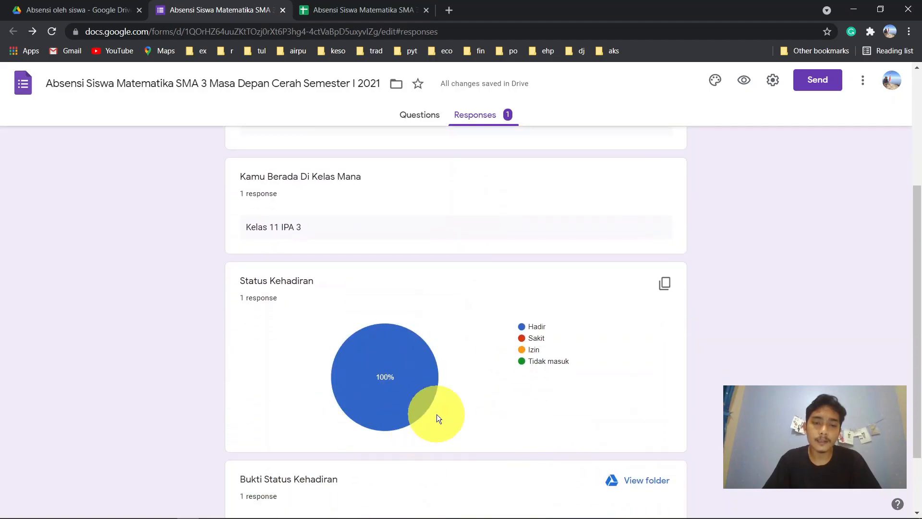
scroll(562, 389, "down", 2)
scroll(728, 325, "up", 6)
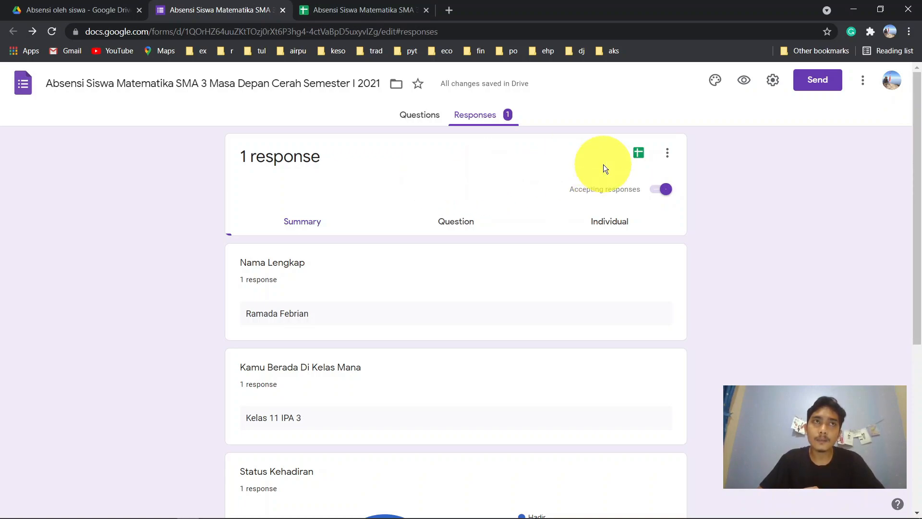
- From Questions, open the theme's header image picker and browse Just kids, Birthday, and Work and School
left_click(416, 120)
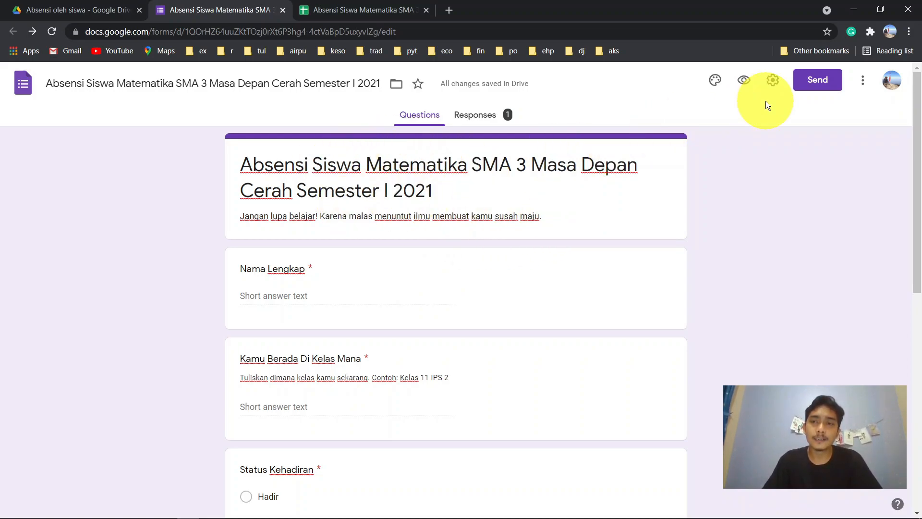
left_click(716, 83)
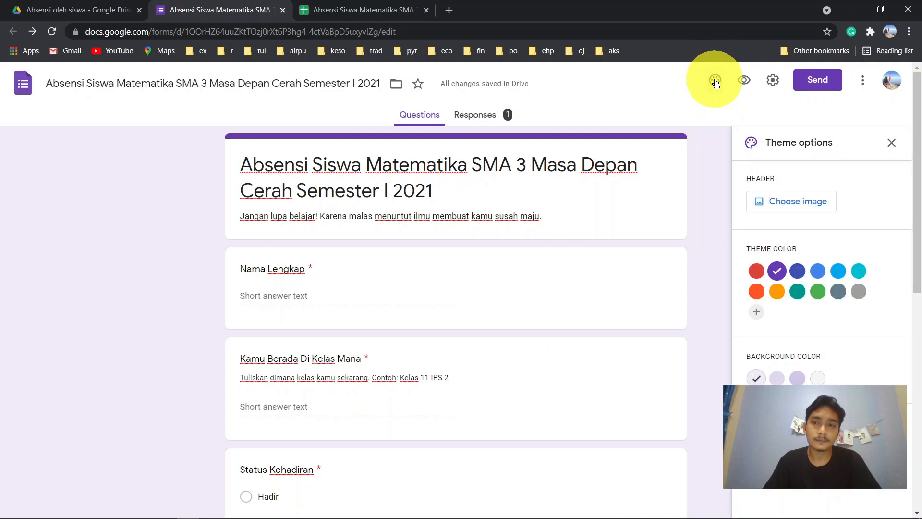
left_click(811, 202)
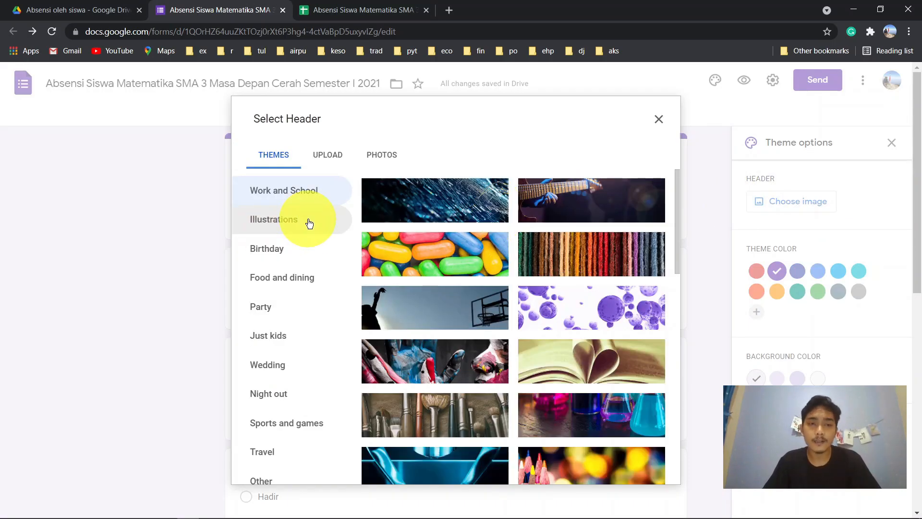
scroll(312, 347, "down", 1)
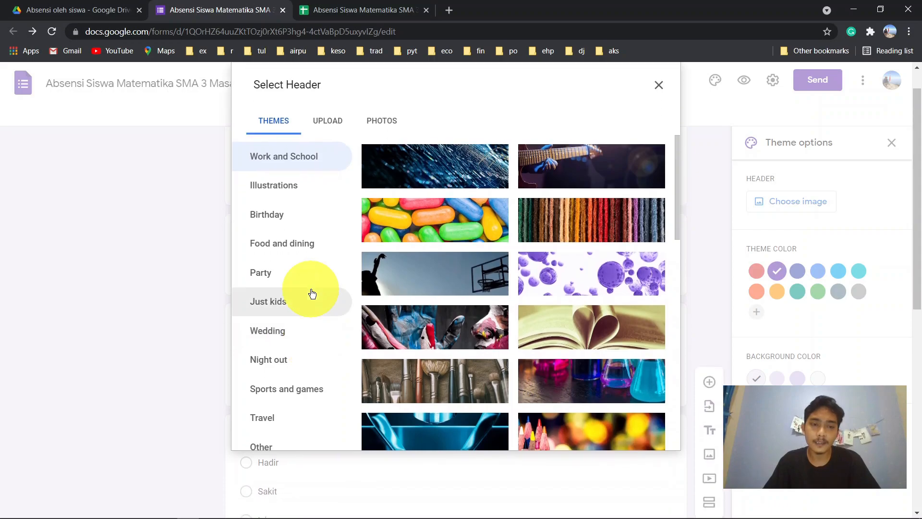
left_click(309, 298)
left_click(310, 226)
scroll(310, 230, "up", 1)
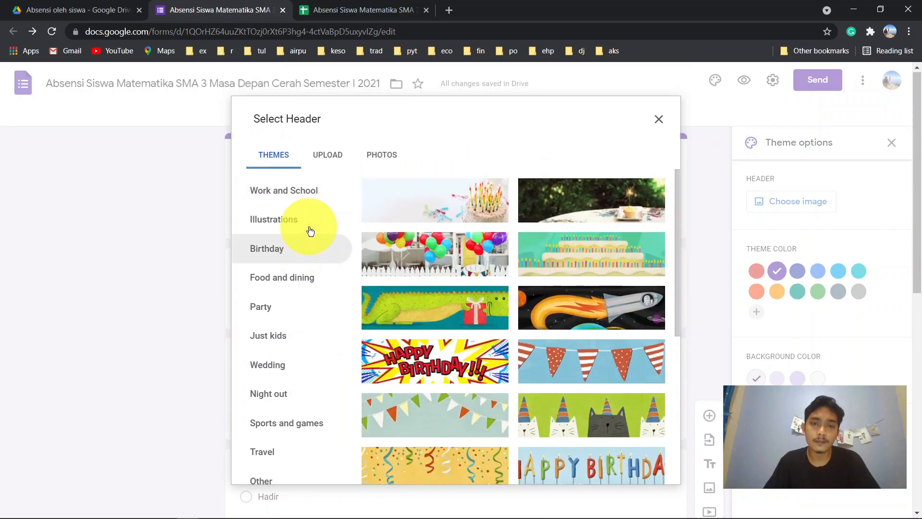
left_click(303, 193)
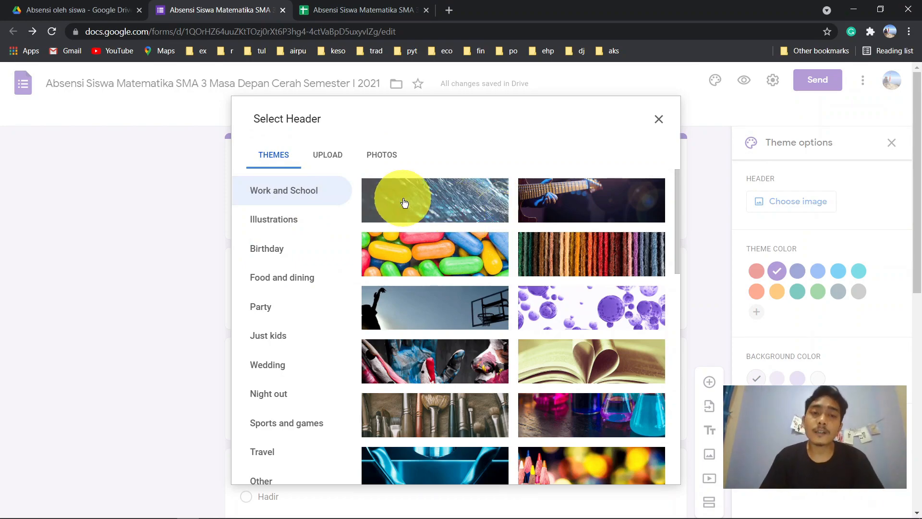
- Upload the classroom photo as the header, moving the crop up around the teacher at the blackboard
left_click(338, 161)
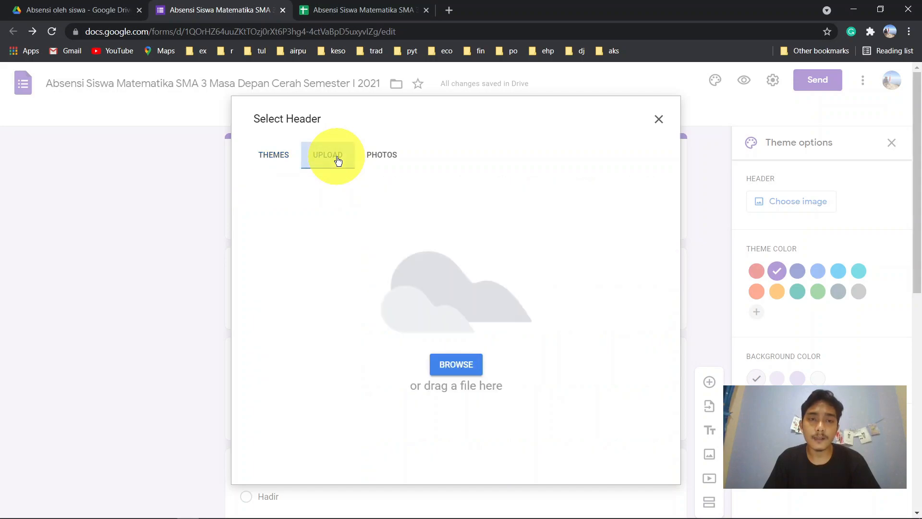
left_click(465, 367)
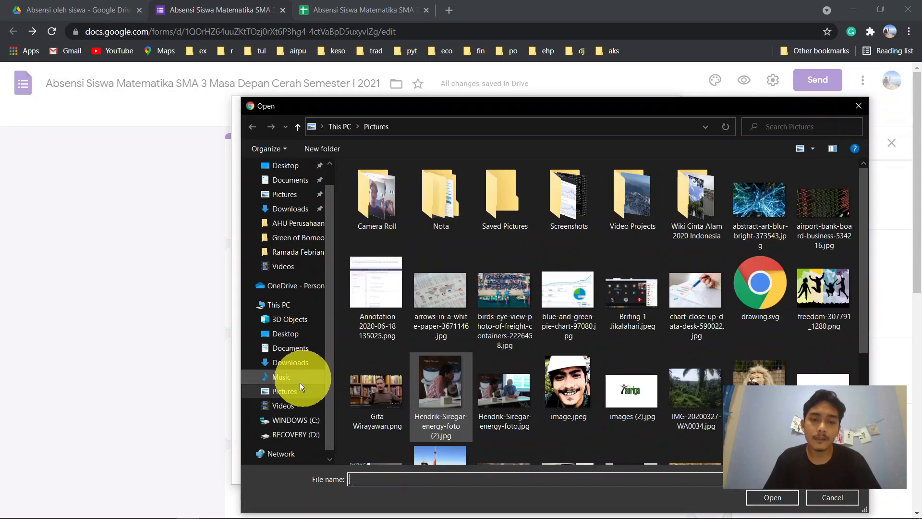
scroll(575, 369, "down", 3)
double_click(638, 341)
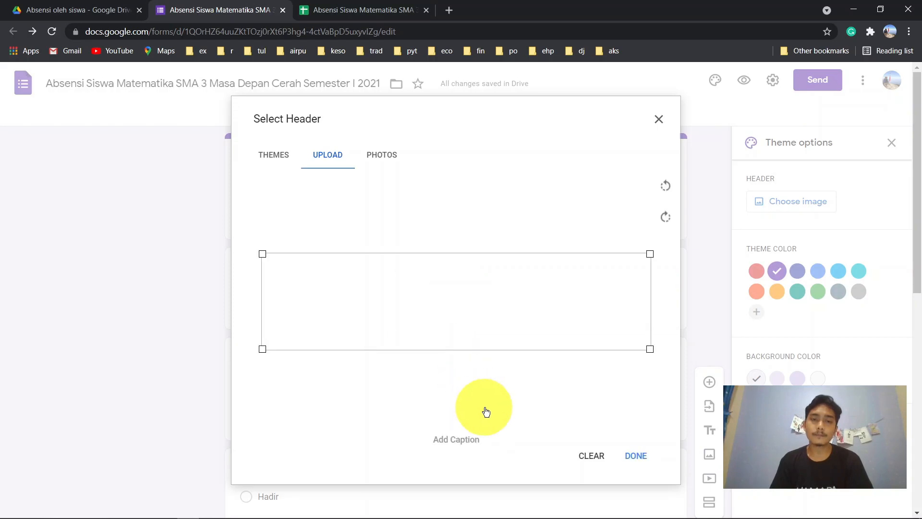
left_click_drag(466, 319, 470, 270)
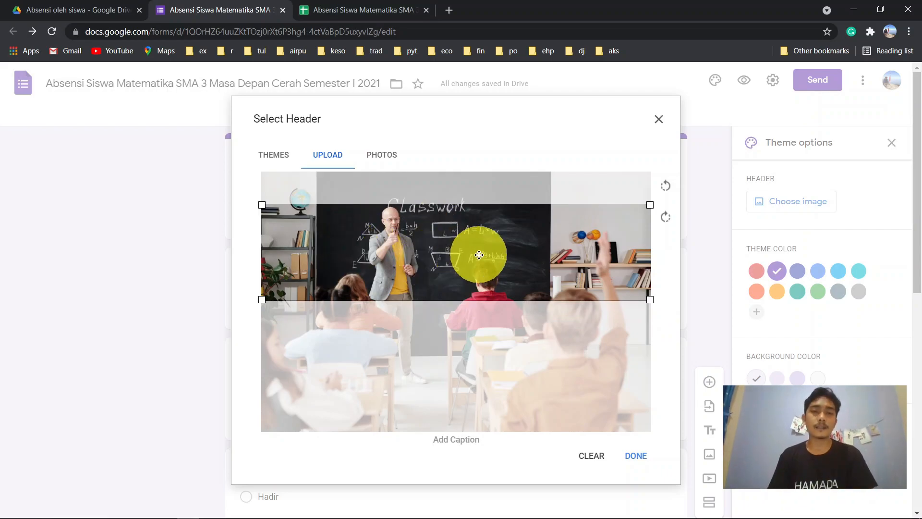
left_click_drag(479, 255, 480, 247)
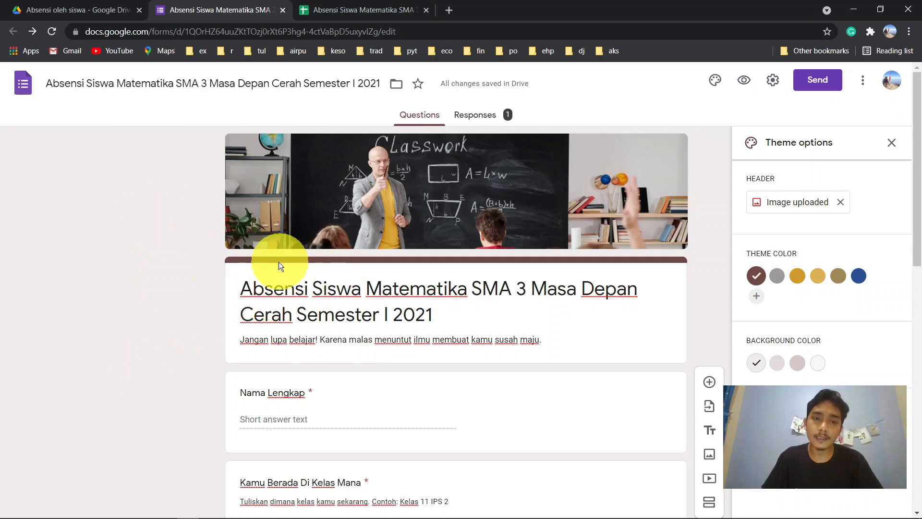
- Create and apply a custom bright yellow theme colour, #faf326
scroll(474, 275, "down", 1)
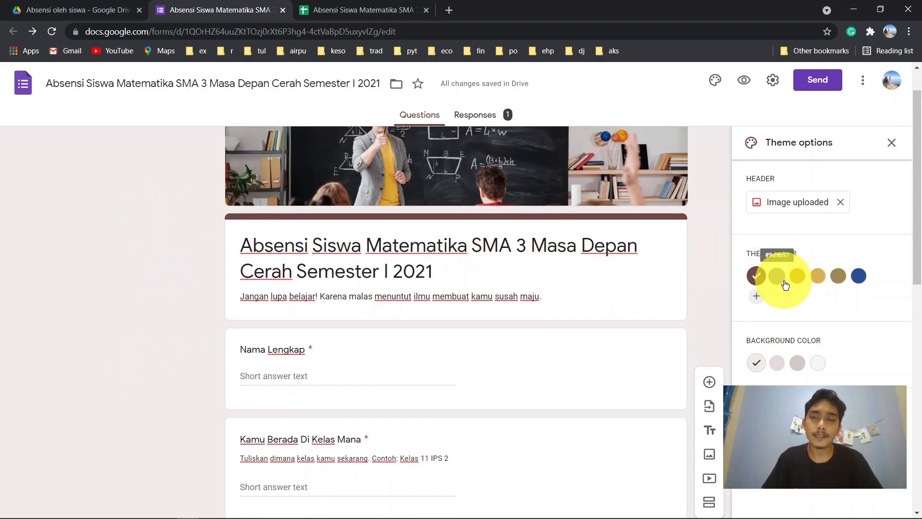
left_click(757, 295)
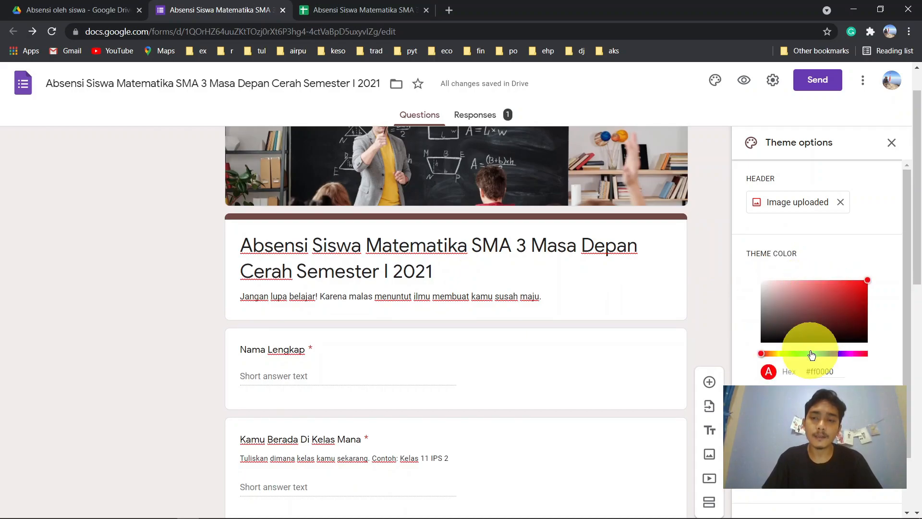
left_click(780, 355)
left_click(860, 293)
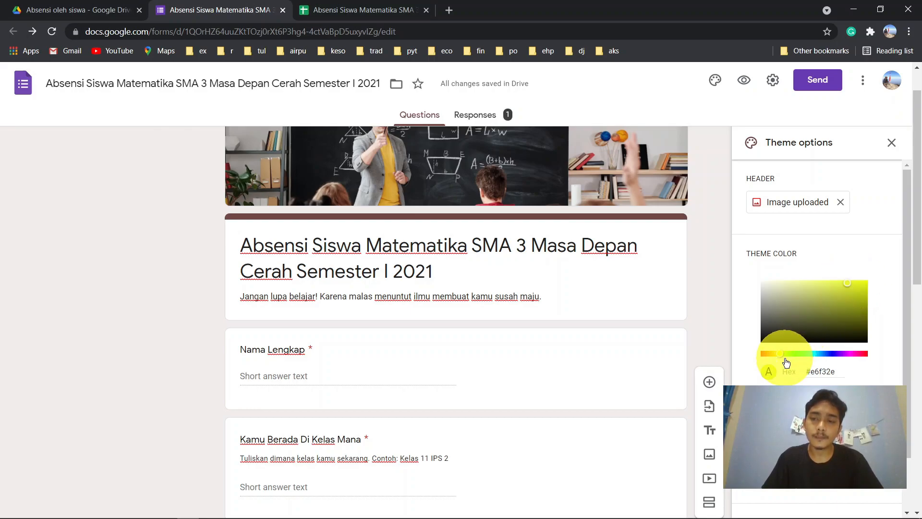
left_click_drag(783, 356, 780, 356)
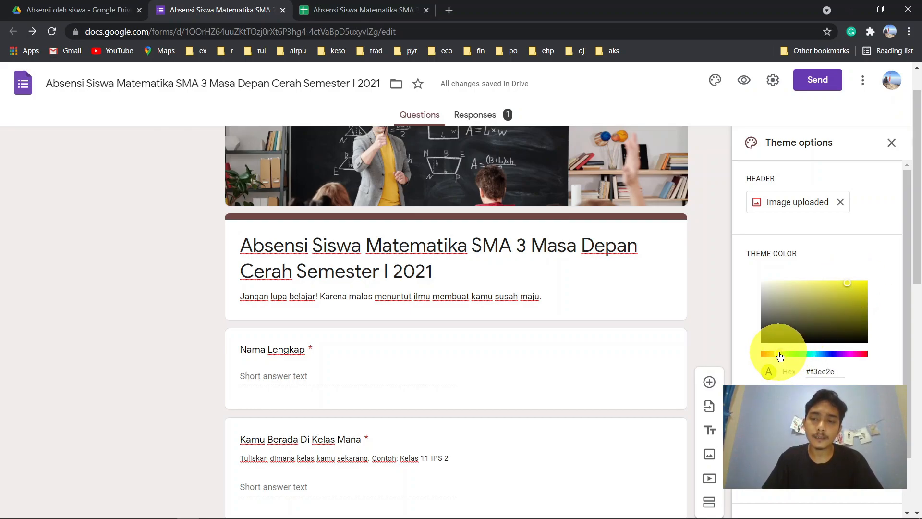
left_click(857, 282)
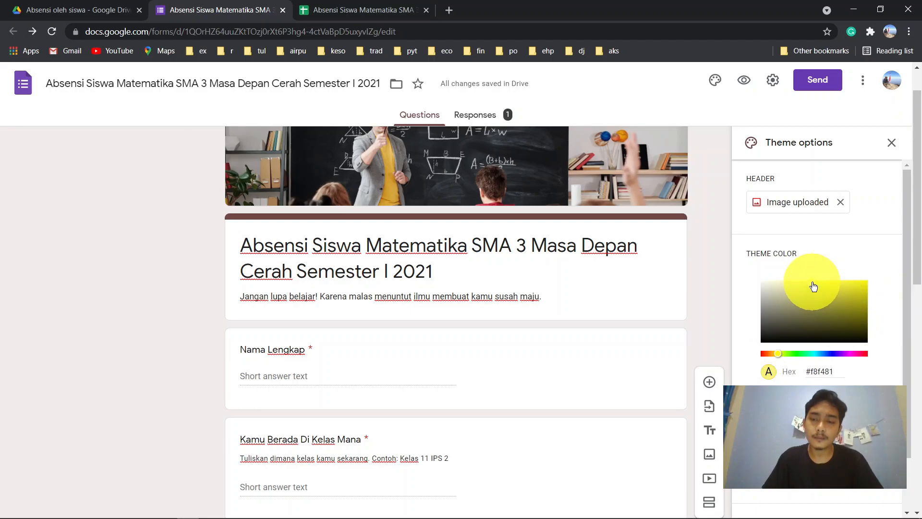
left_click(839, 291)
left_click(850, 282)
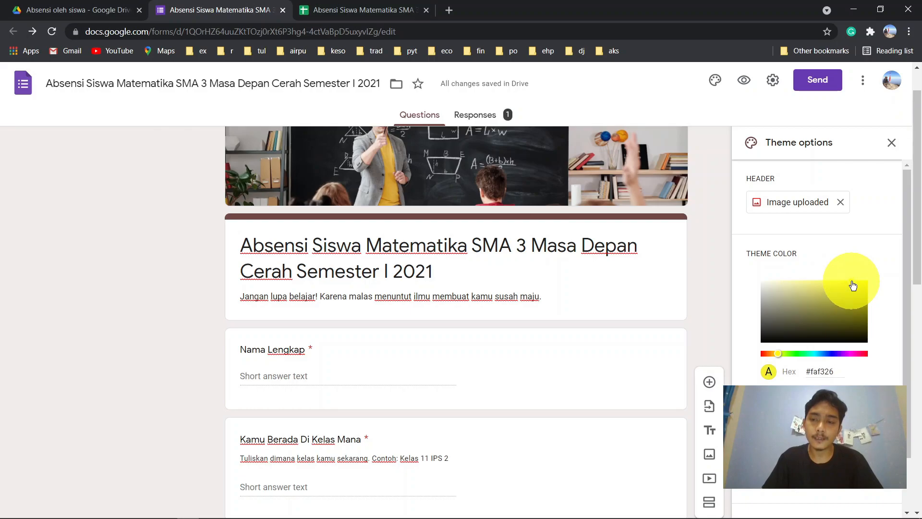
left_click(843, 405)
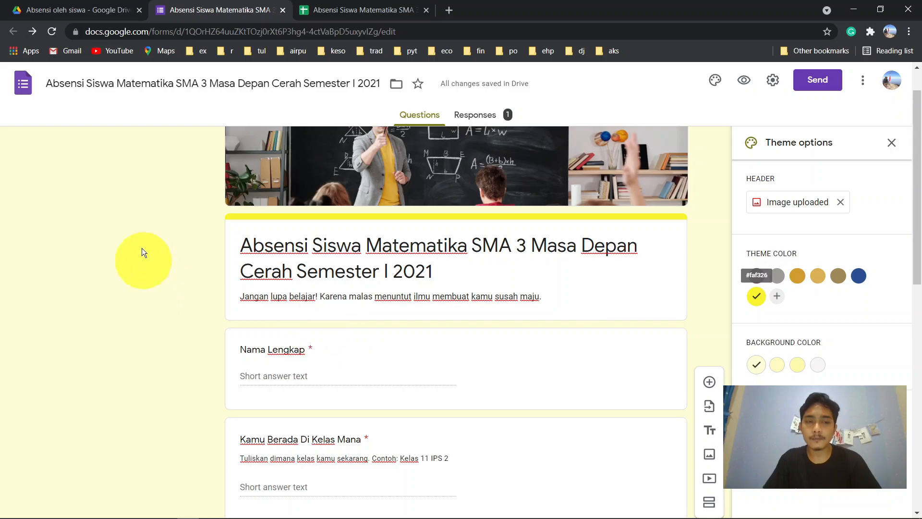
- After trying the other background swatches, set the background colour to the lightest yellow
left_click(778, 368)
left_click(798, 365)
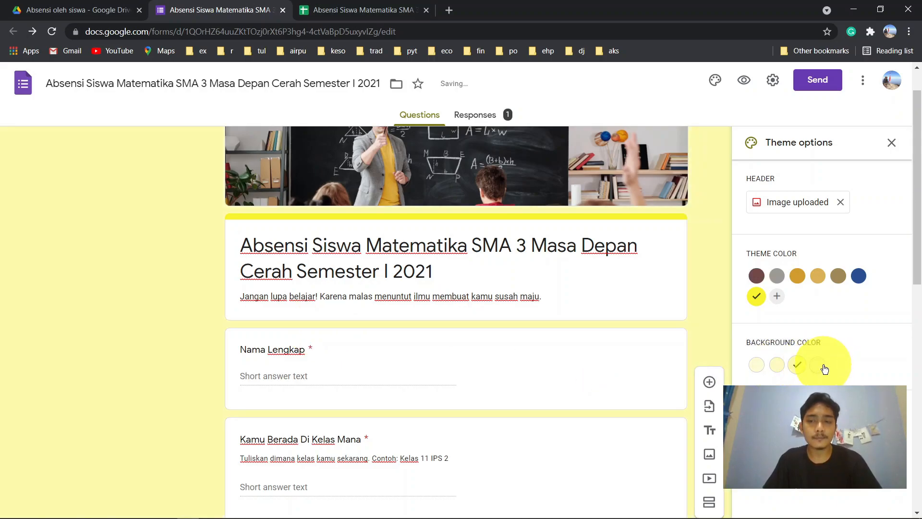
left_click(824, 368)
left_click(757, 370)
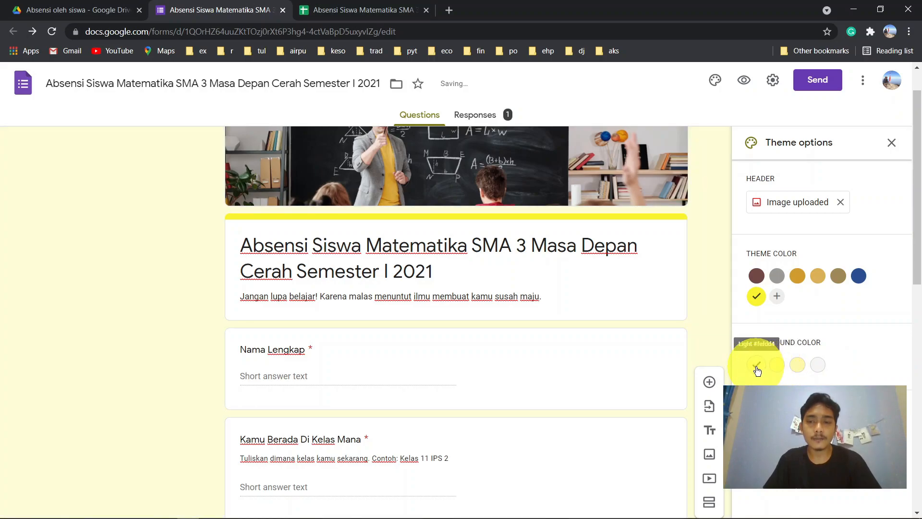
scroll(866, 341, "down", 1)
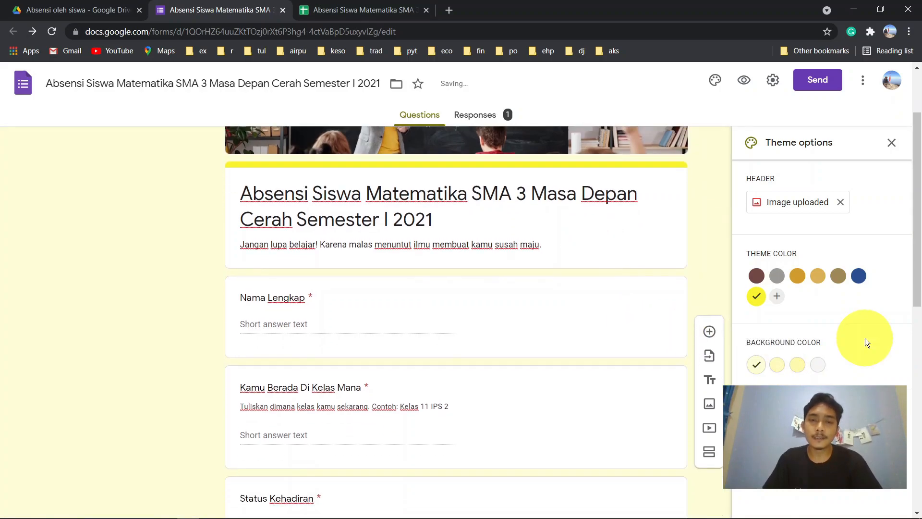
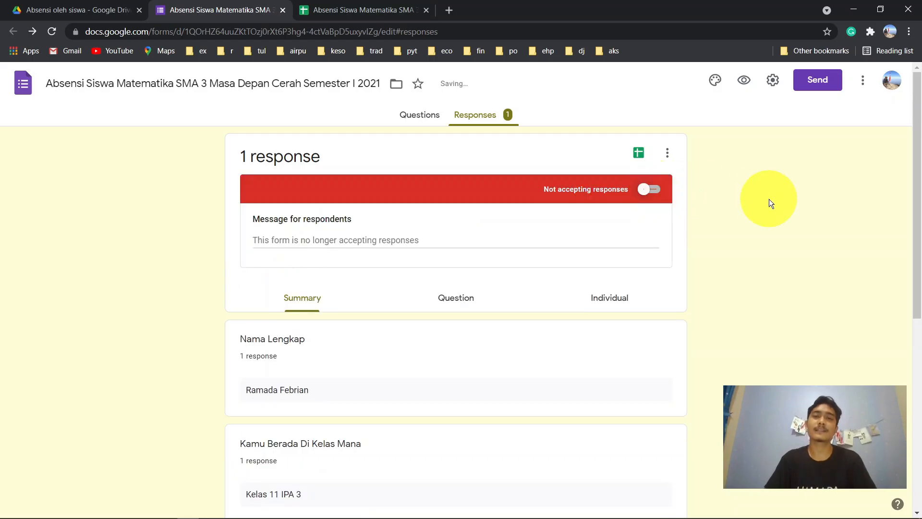
- Replace the default closed-form message with 'Absensi ditutup!'
left_click(354, 244)
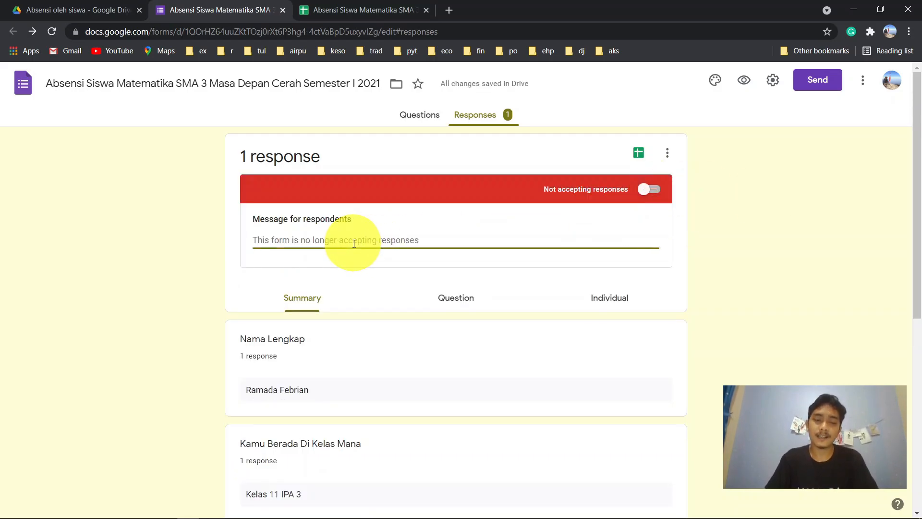
type("Abses")
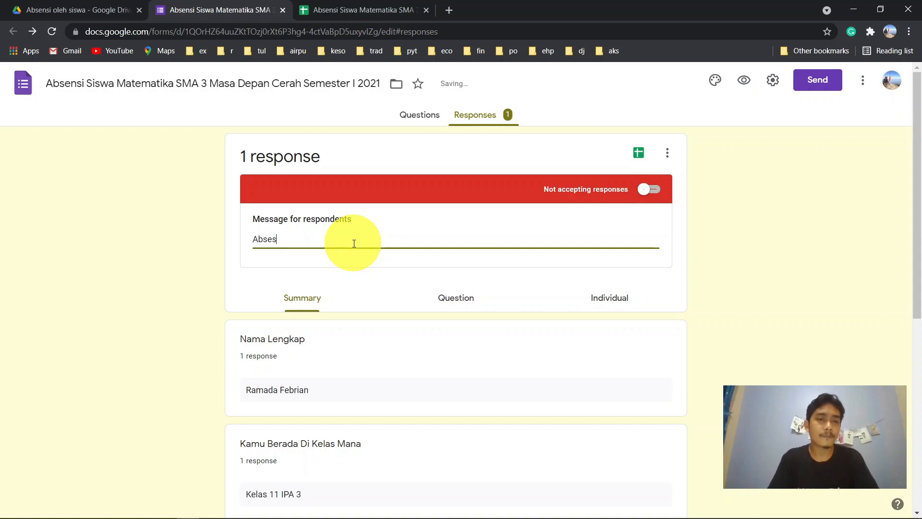
key("BackSpace")
type("nsi d")
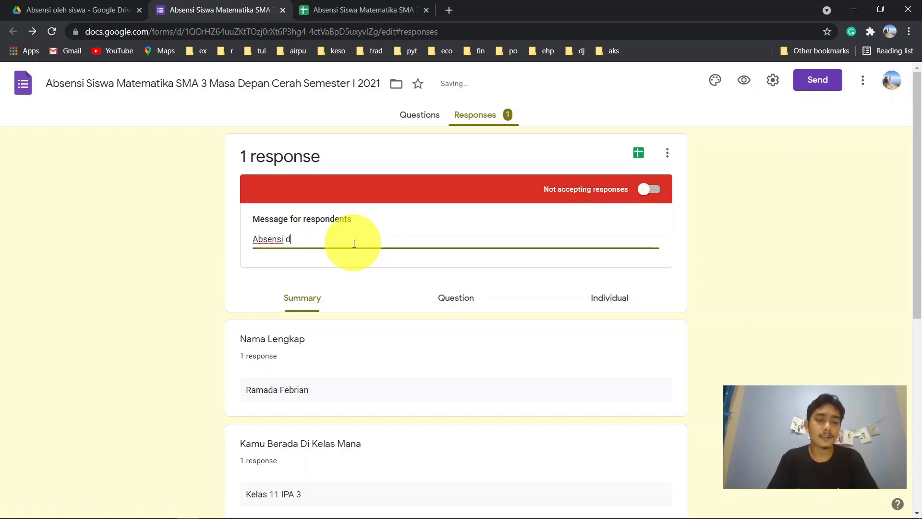
type("i tutup")
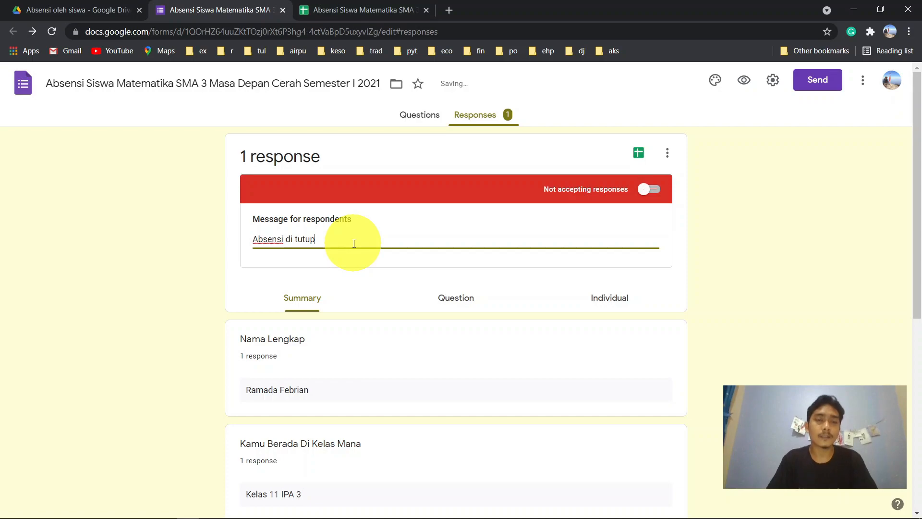
key("ctrl+shift+Right")
key("BackSpace")
key("BackSpace")
key("BackSpace")
key("BackSpace")
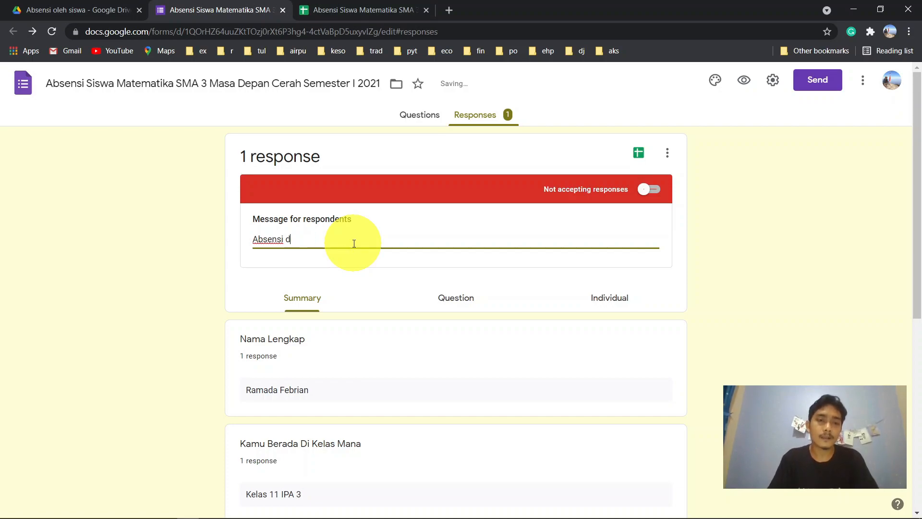
type("ditutup.")
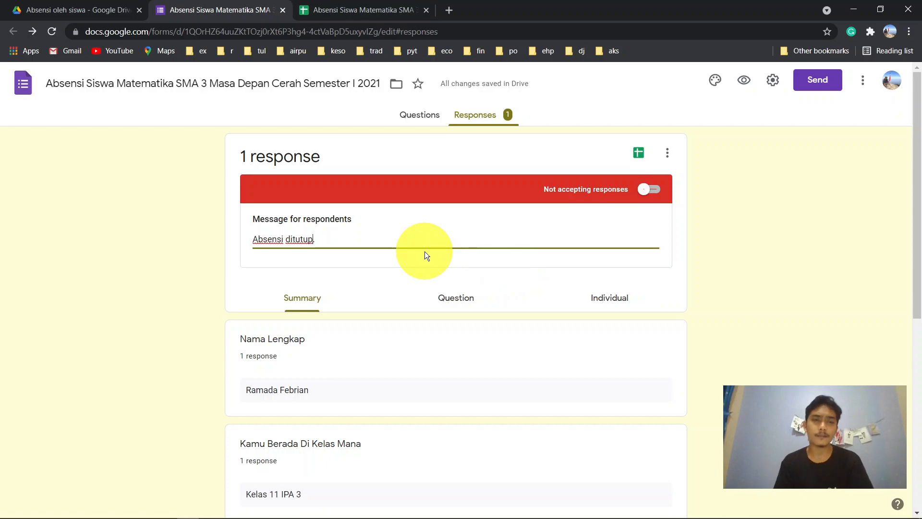
key("BackSpace")
type("!")
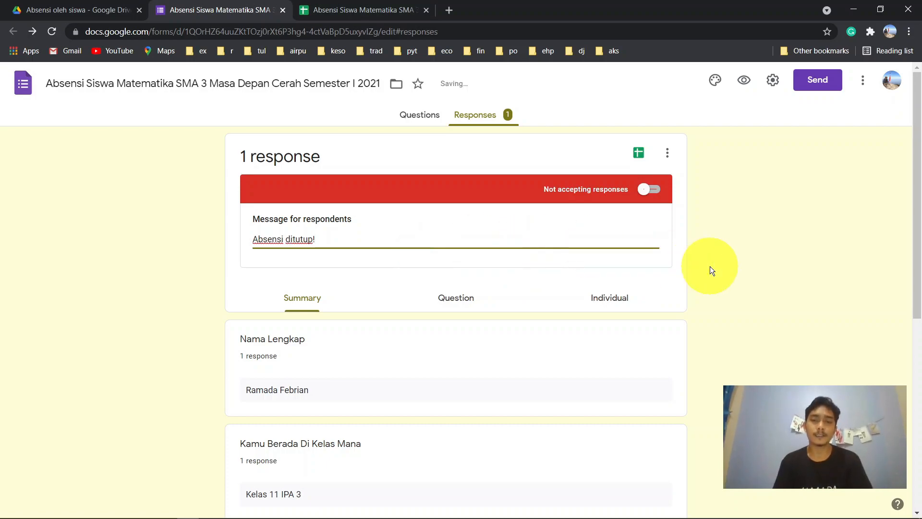
scroll(710, 266, "down", 1)
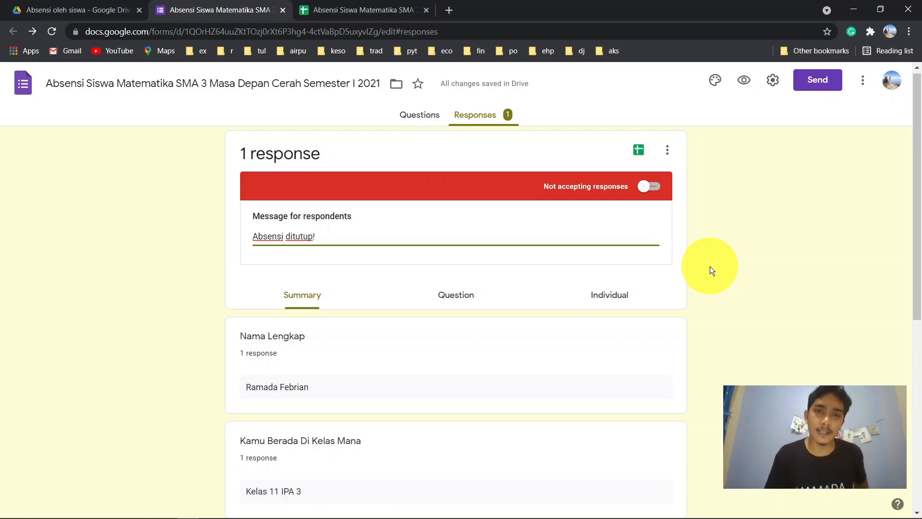
- Flip the Accepting responses toggle several times, leaving responses switched on
left_click(651, 191)
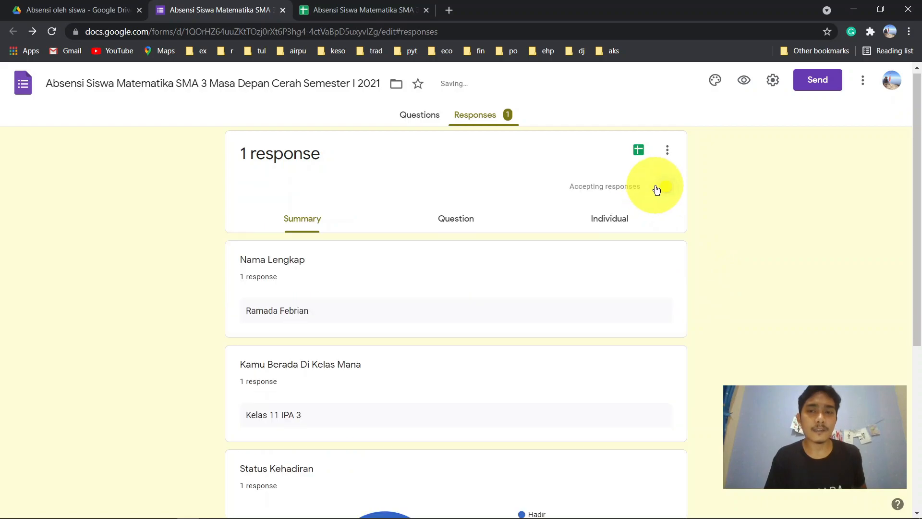
left_click(657, 189)
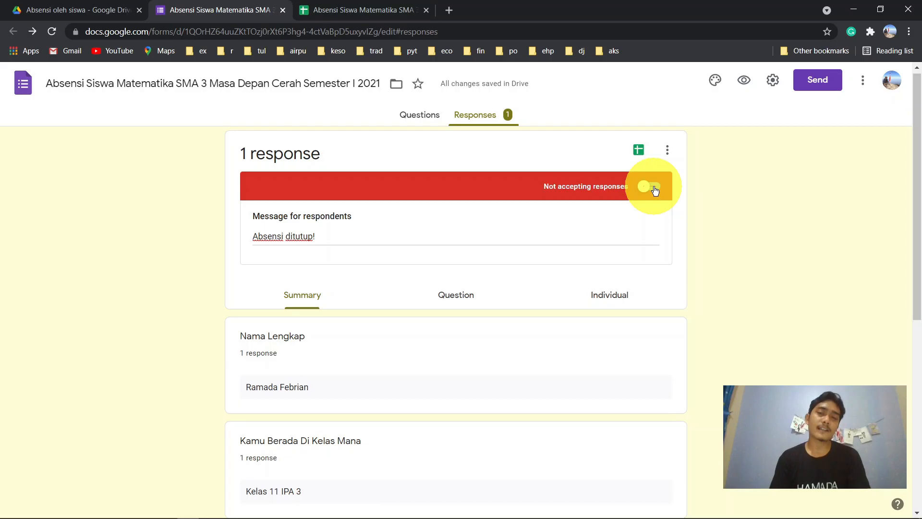
left_click(654, 187)
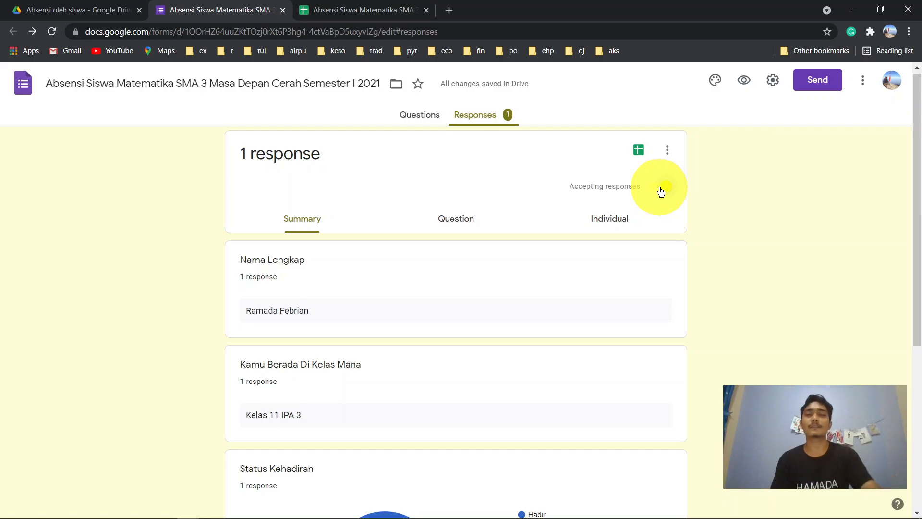
left_click(663, 191)
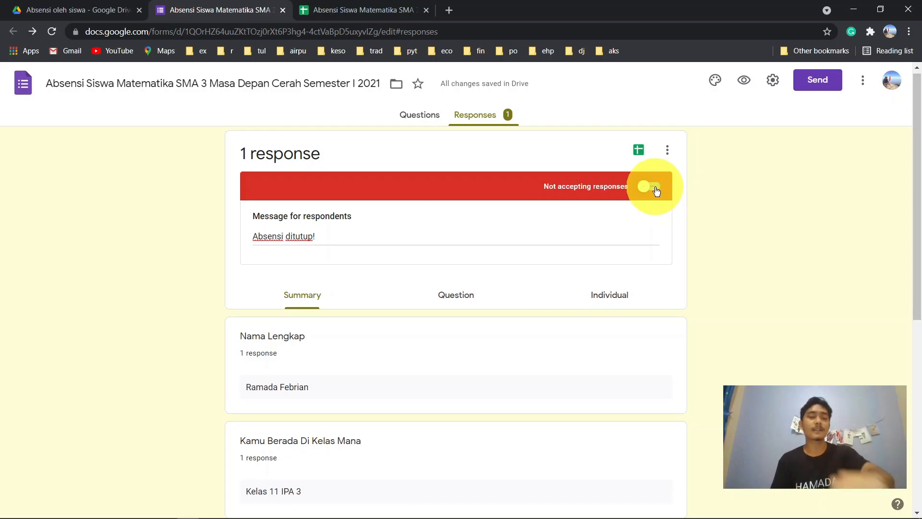
left_click(653, 187)
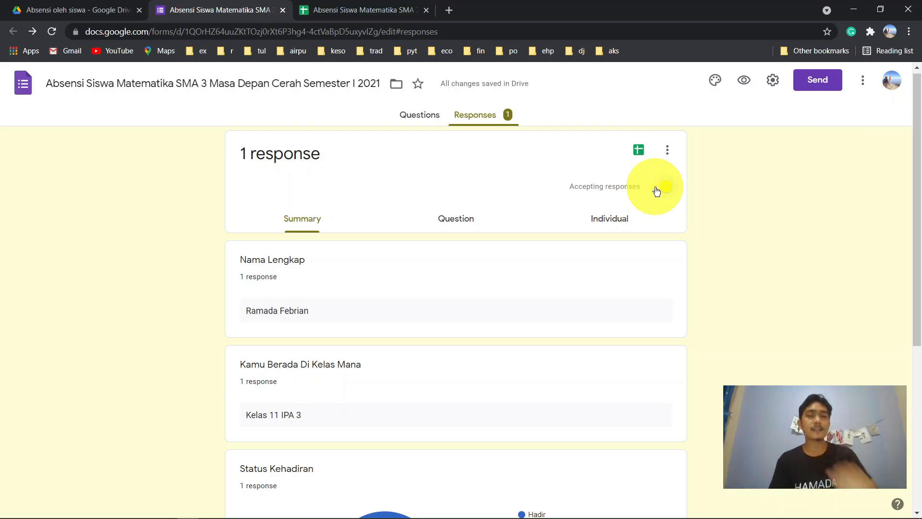
left_click(656, 191)
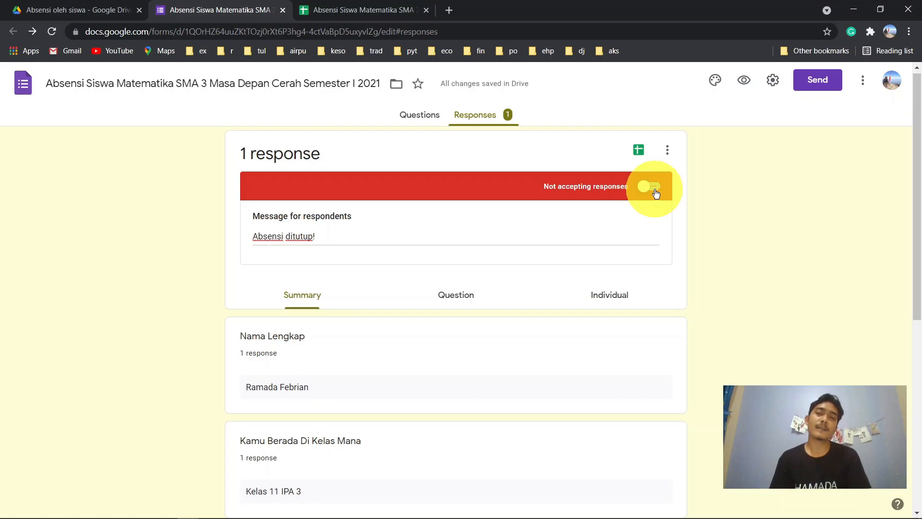
left_click(653, 191)
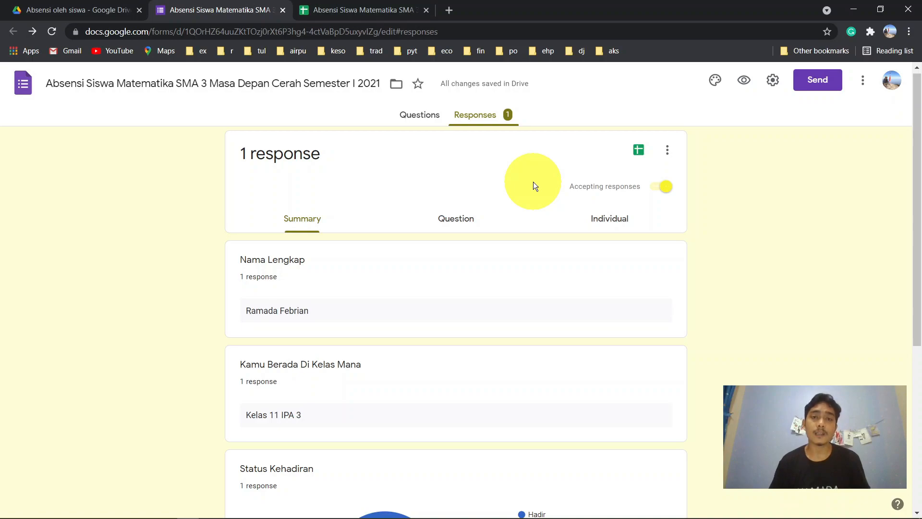
- In Settings > Presentation, untick Show link to submit another response
left_click(423, 123)
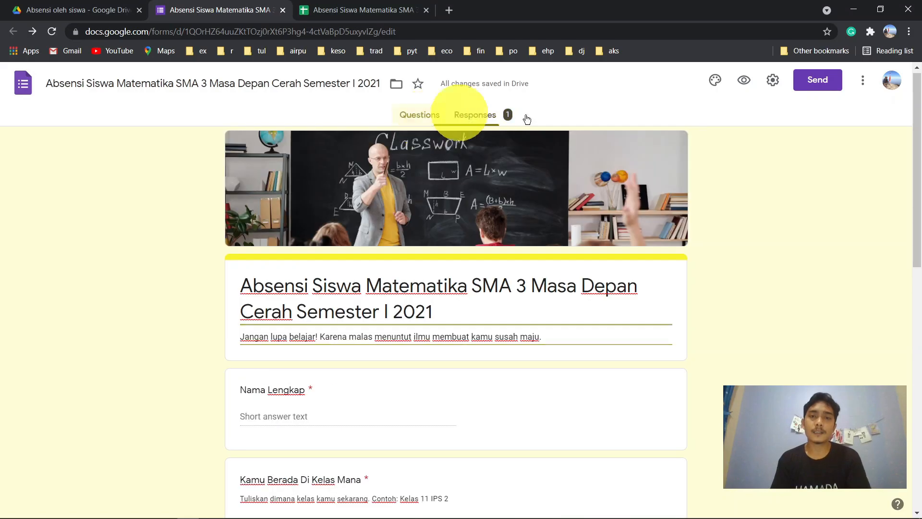
left_click(767, 87)
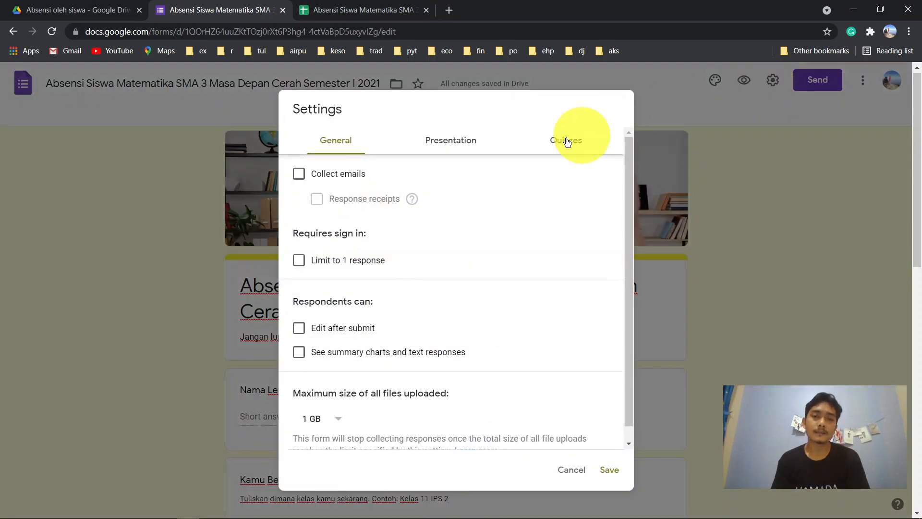
left_click(462, 154)
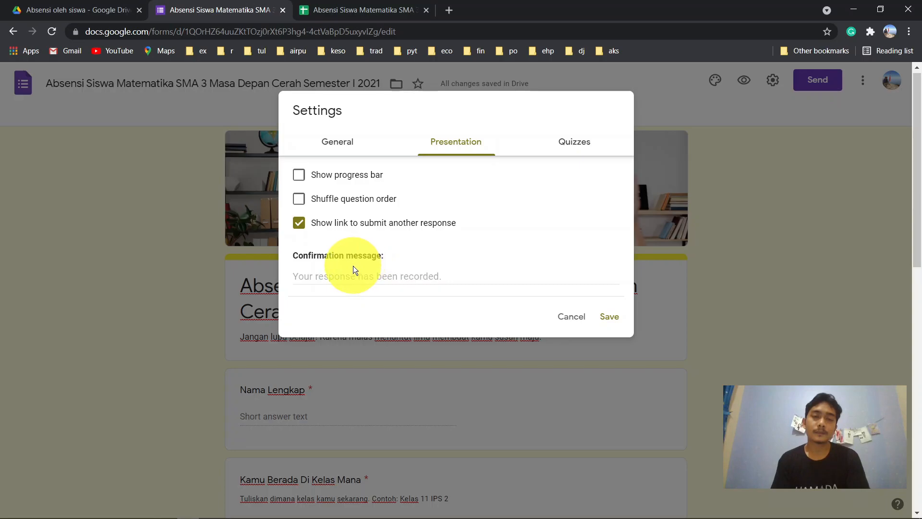
left_click(341, 272)
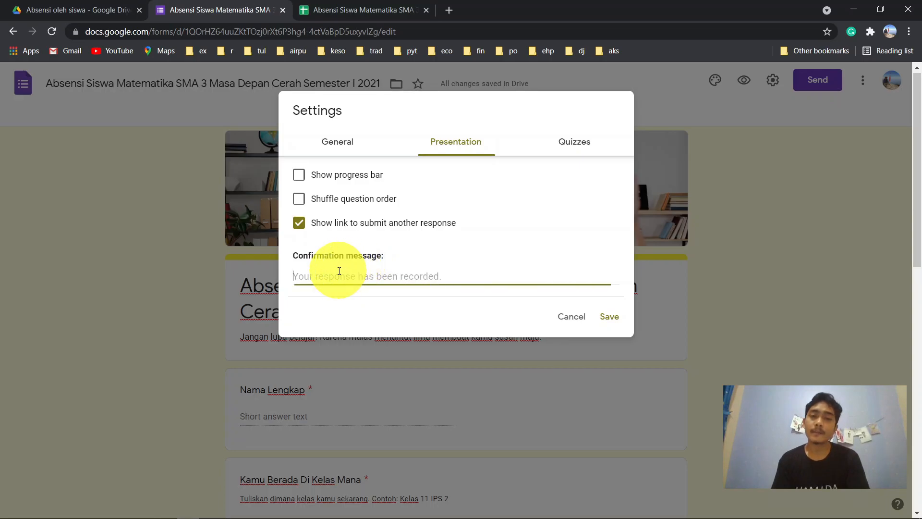
left_click(302, 225)
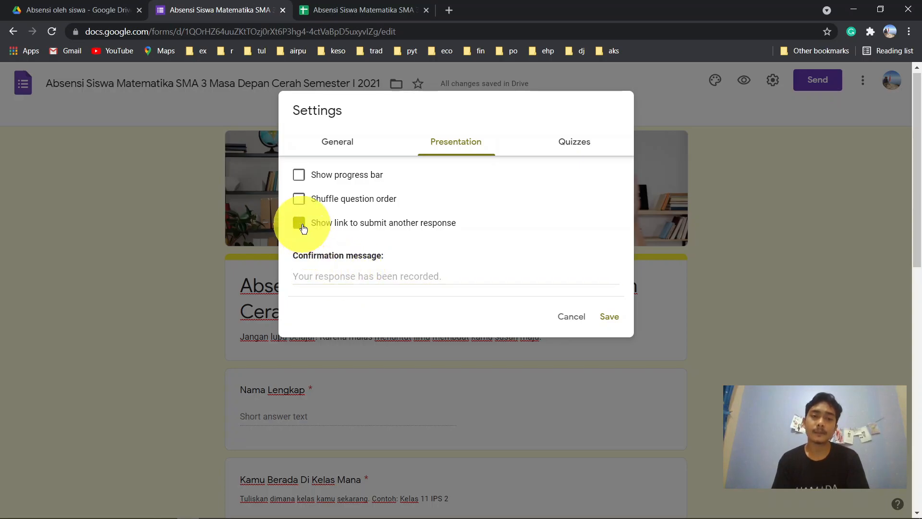
- Set the confirmation message to 'Belajar lah sebelum belajar itu dilarang!' and save
left_click(354, 277)
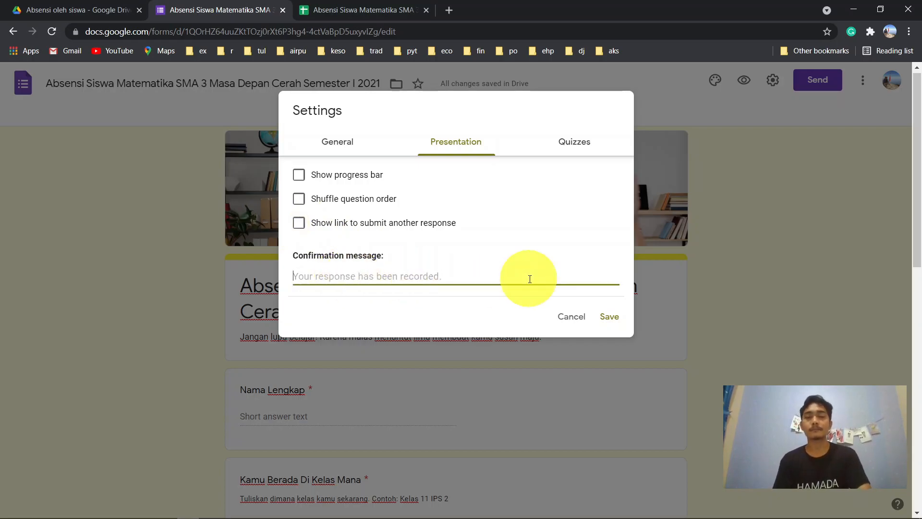
type("Te")
key("BackSpace")
key("BackSpace")
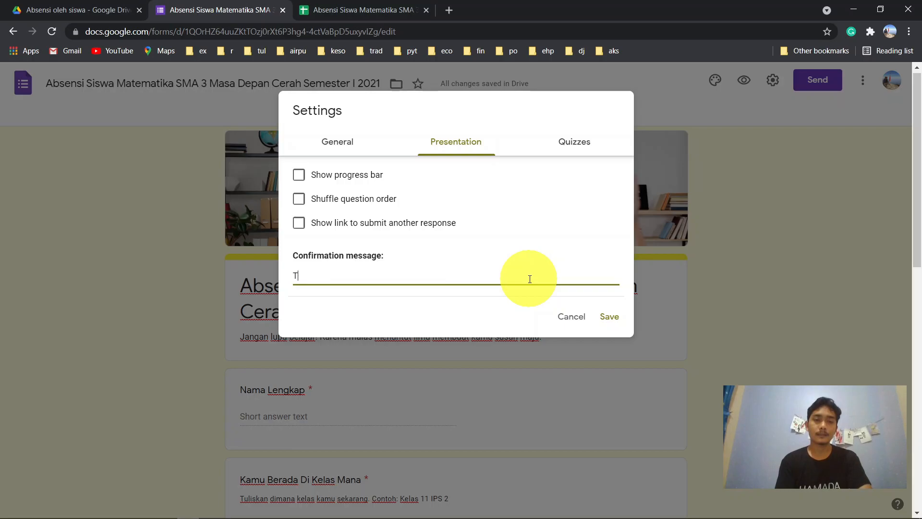
type("S")
key("BackSpace")
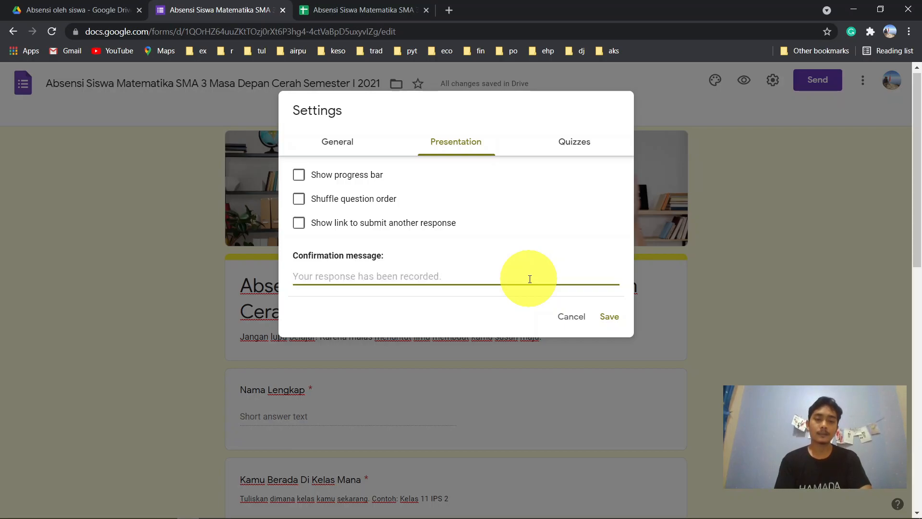
type("L")
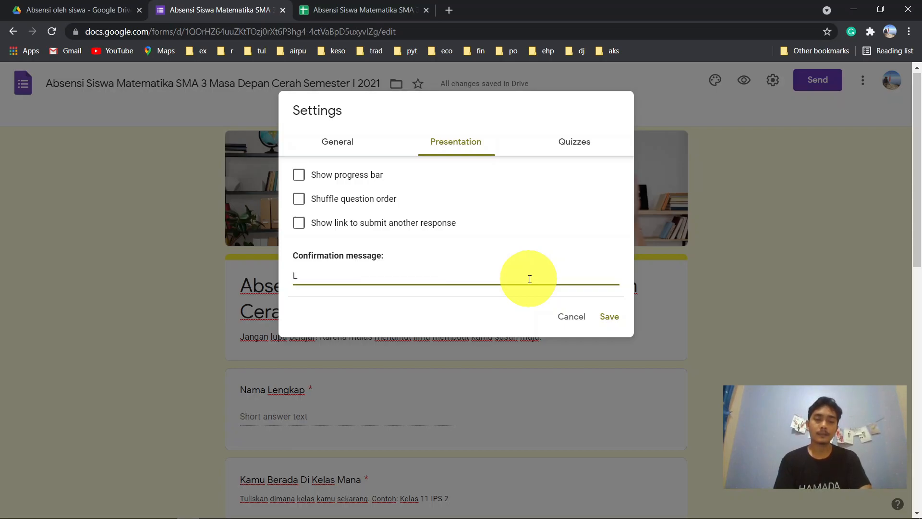
key("BackSpace")
type("Semal")
key("BackSpace")
key("BackSpace")
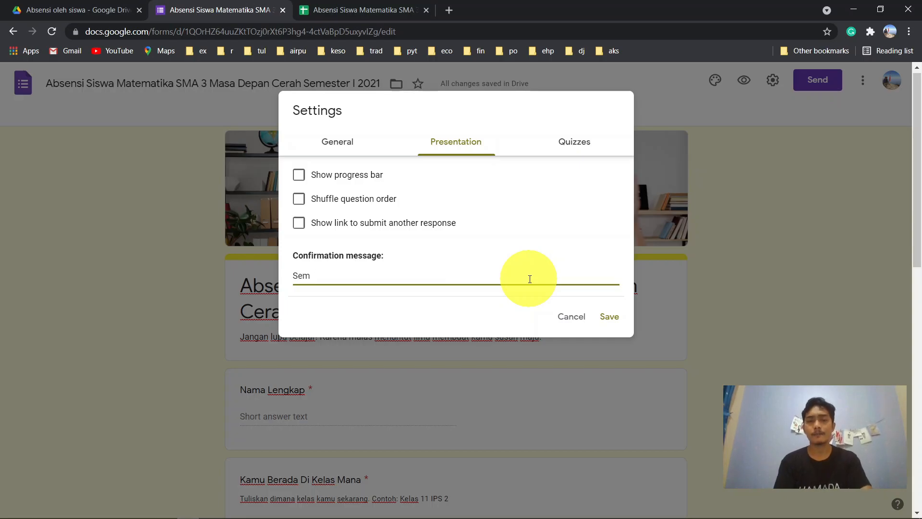
key("BackSpace")
key("BackSpace")
key("BackSpace")
type("Belajar lah e")
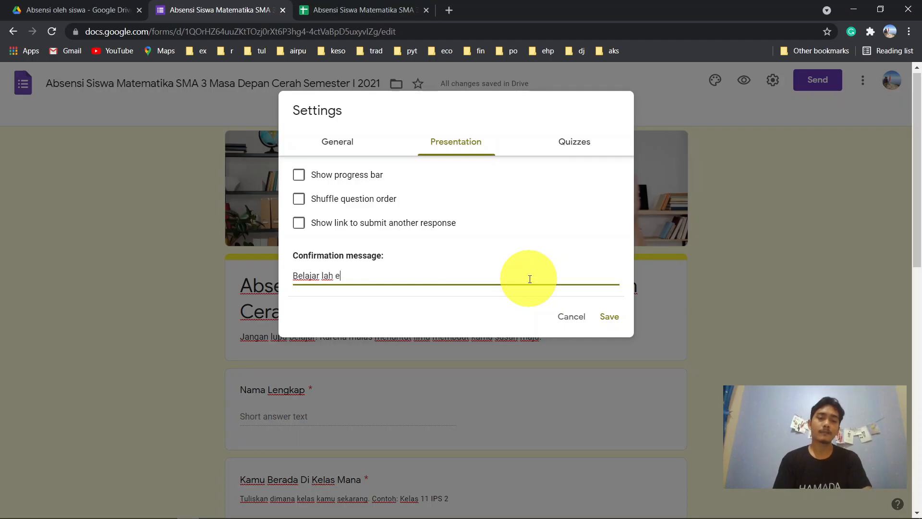
key("BackSpace")
type("sebelum ")
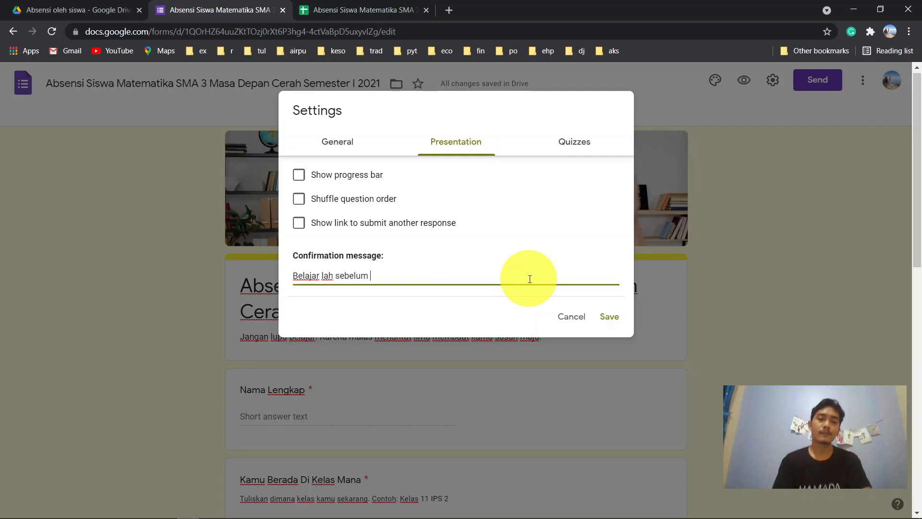
type("belajar itu d")
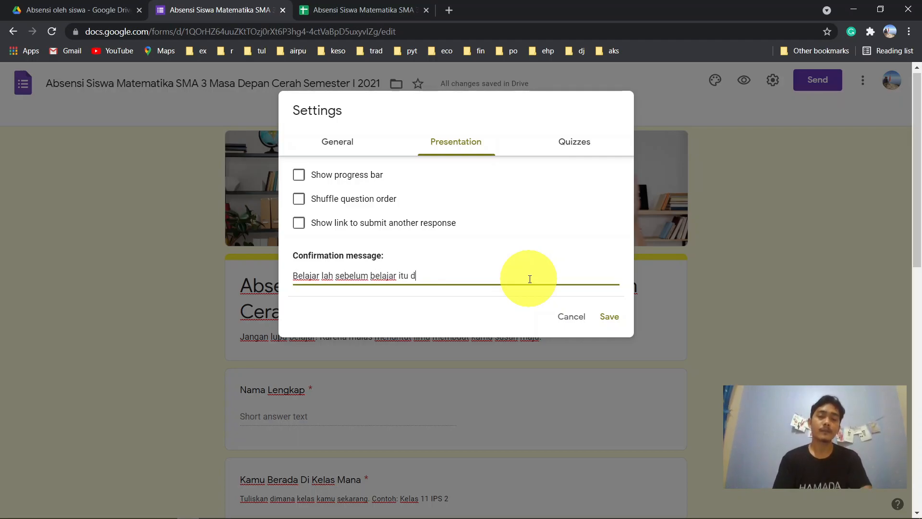
type("ilarang!")
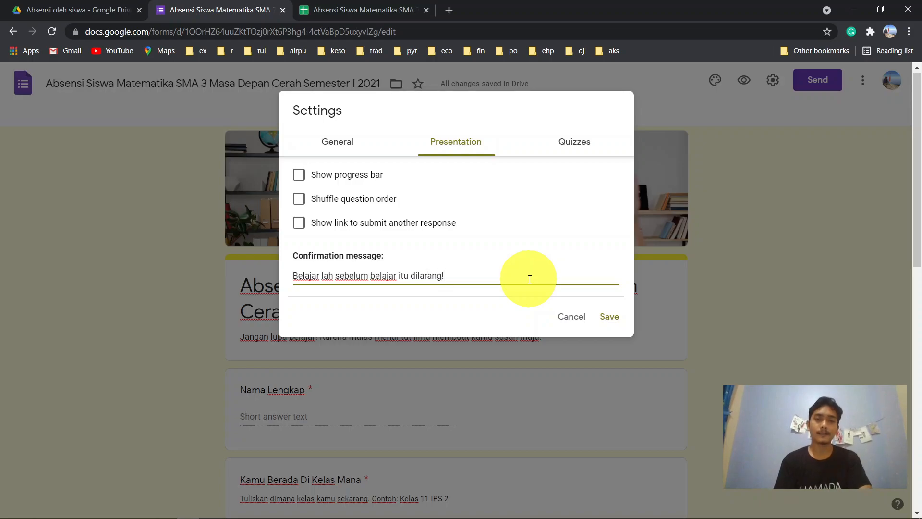
left_click(609, 317)
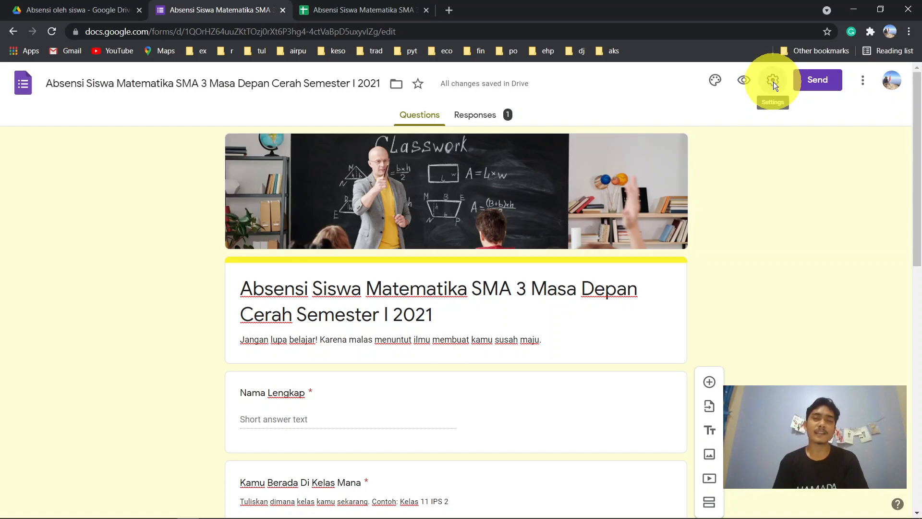
- Turn on Limit to 1 response, review the Presentation confirmation message, and save the settings
left_click(773, 83)
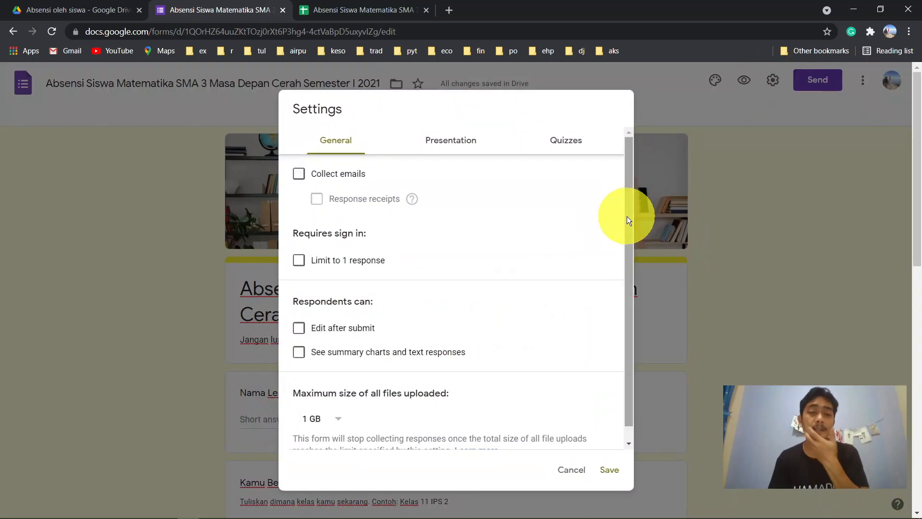
left_click(299, 262)
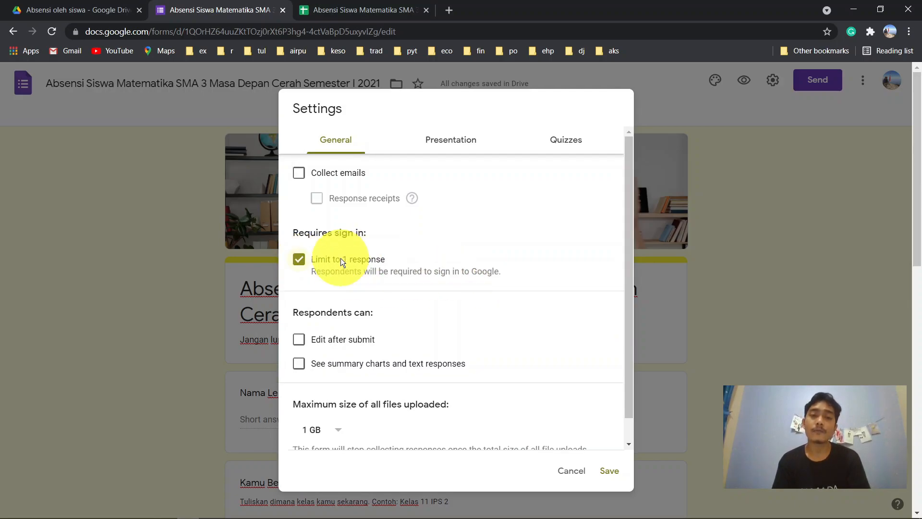
left_click(451, 139)
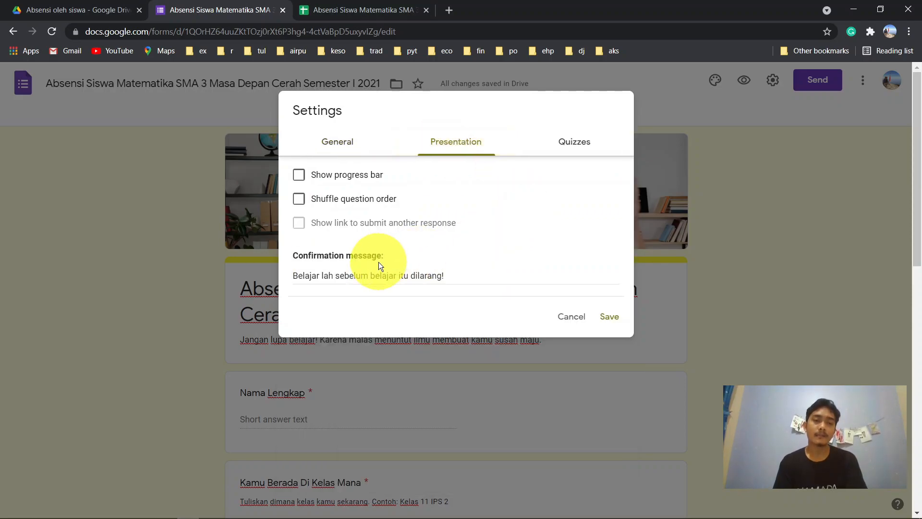
left_click(609, 318)
scroll(733, 301, "down", 5)
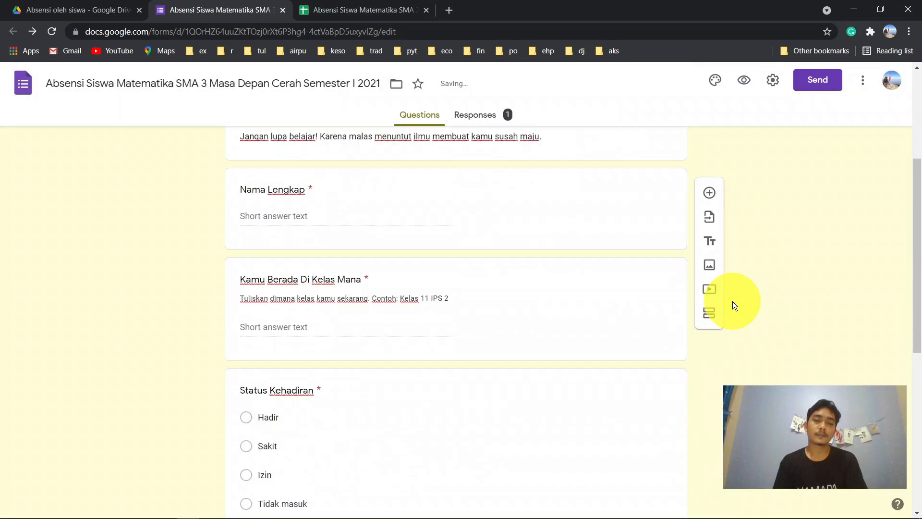
scroll(804, 257, "down", 5)
scroll(805, 257, "up", 10)
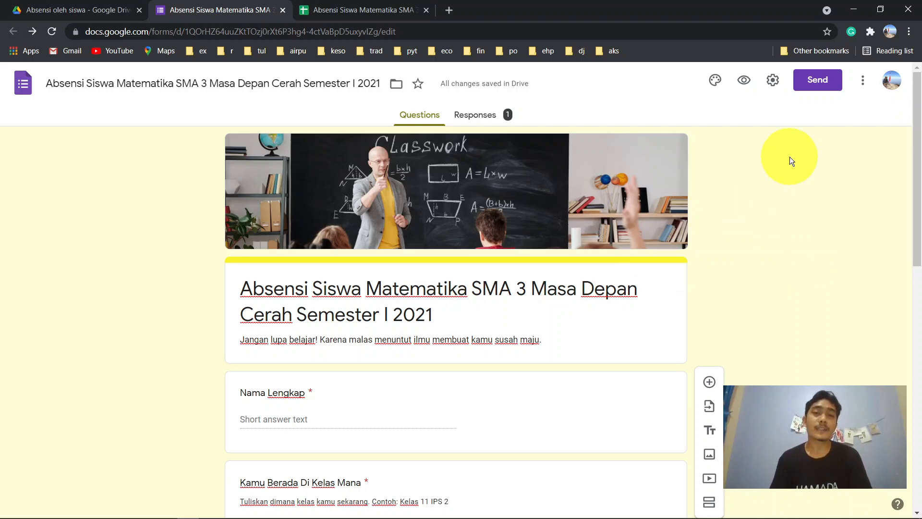
- Open Send and go through the Email tab's To, Subject and Message fields without sending
left_click(819, 81)
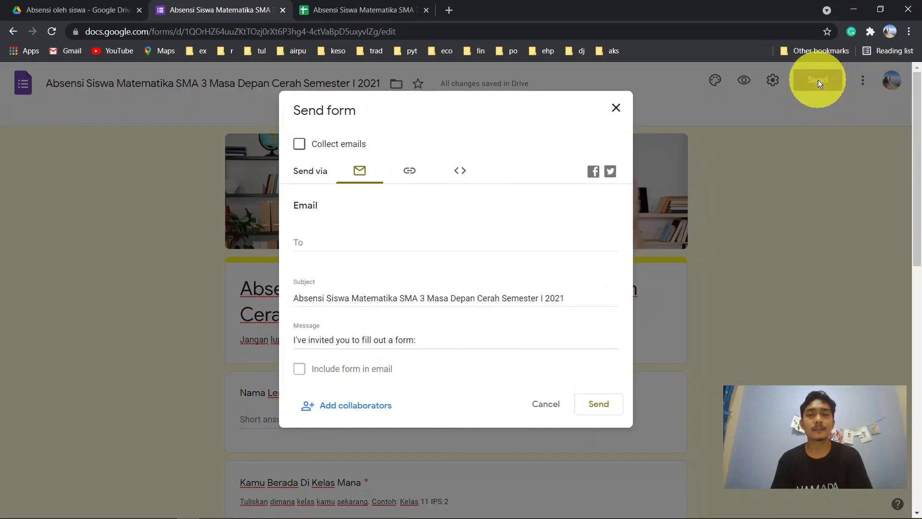
left_click(413, 247)
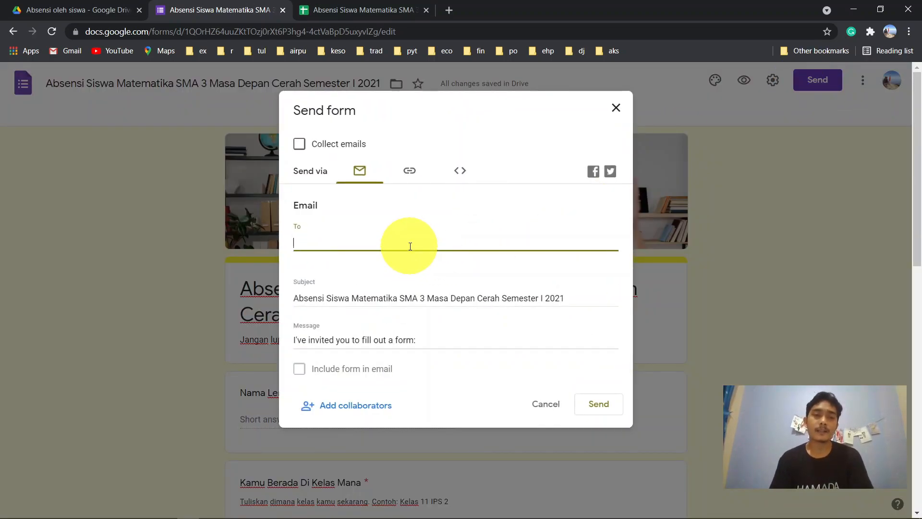
type("nam")
key("BackSpace")
key("BackSpace")
key("BackSpace")
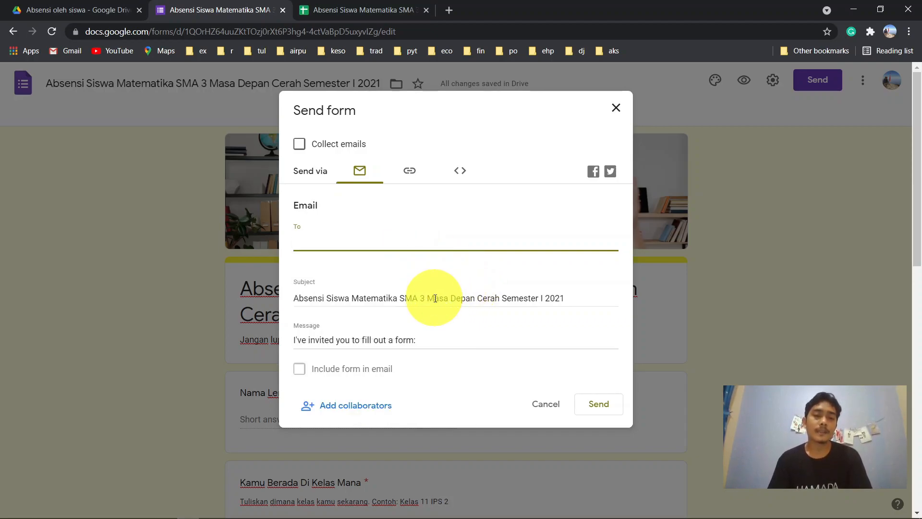
left_click(427, 296)
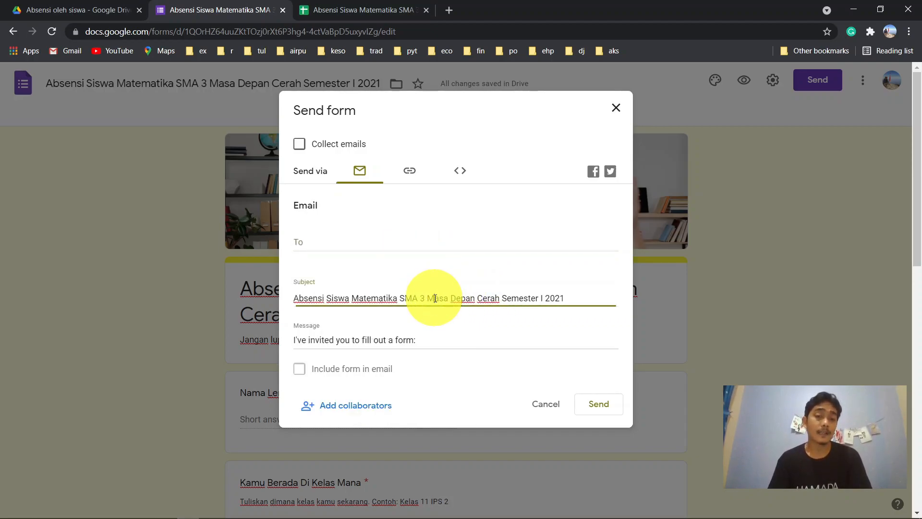
left_click(411, 344)
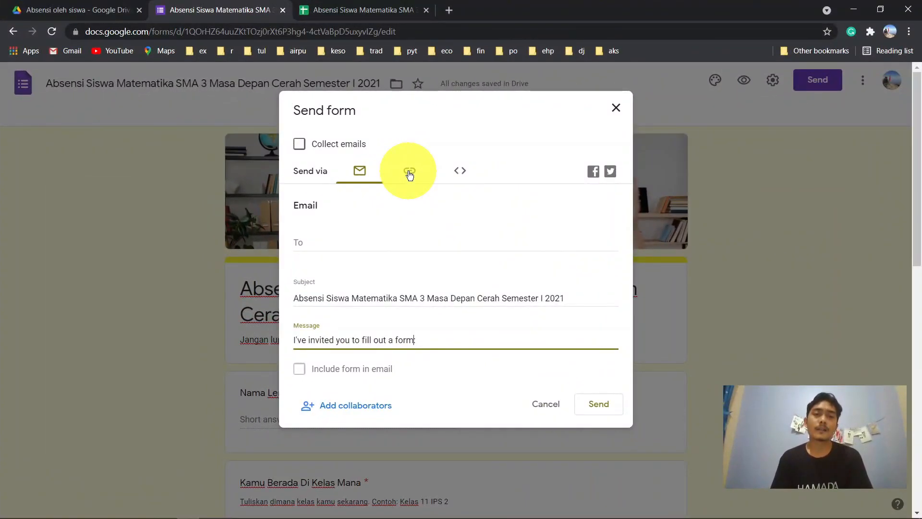
key("BackSpace")
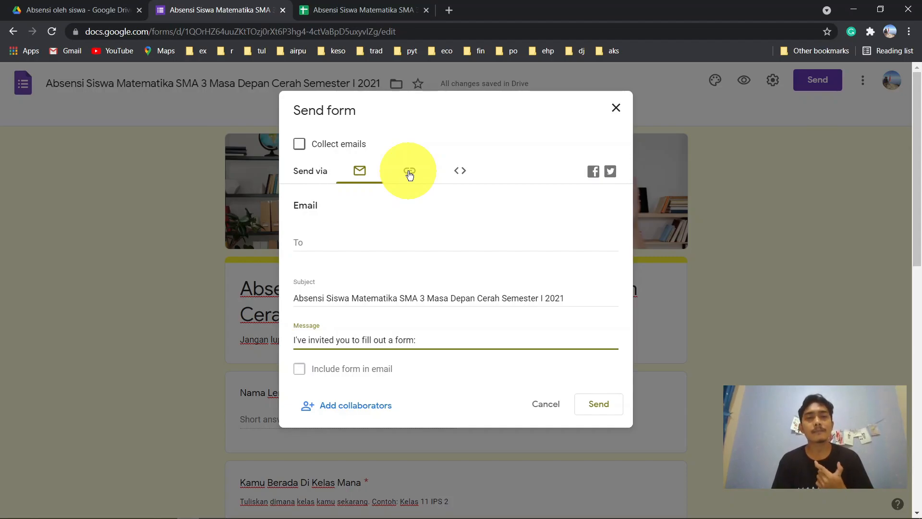
key("BackSpace")
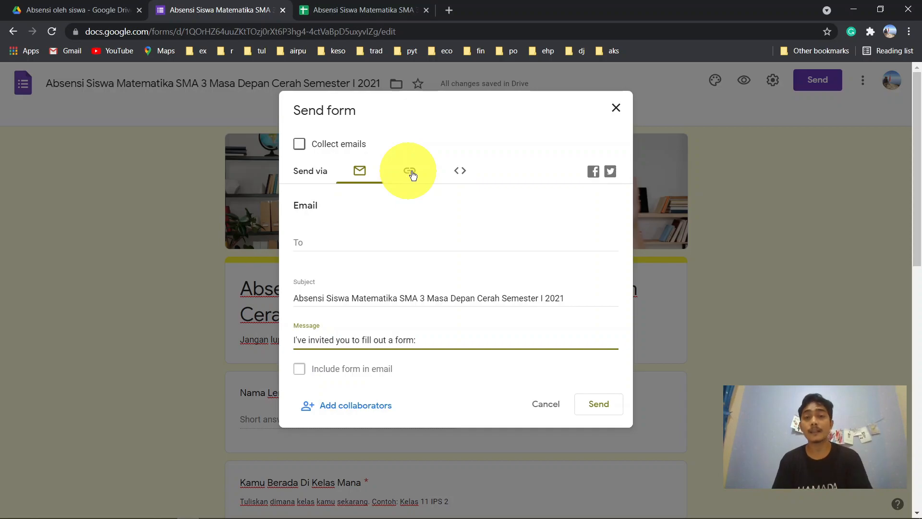
- Copy the shortened form link from the link tab, then close the Send dialog
left_click(409, 173)
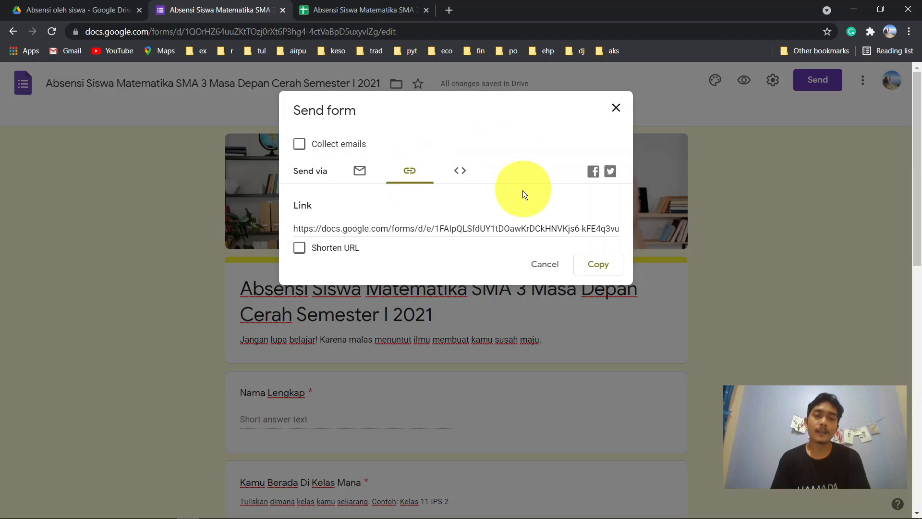
left_click(485, 227)
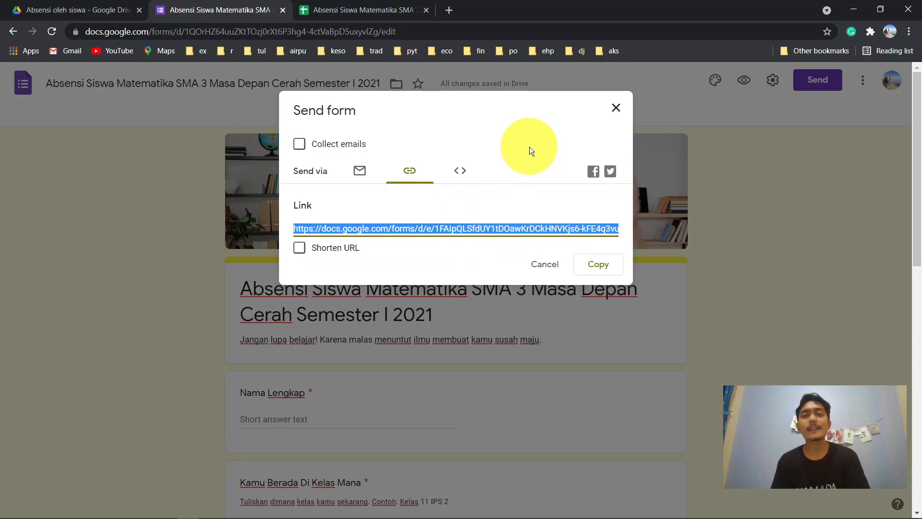
left_click(299, 249)
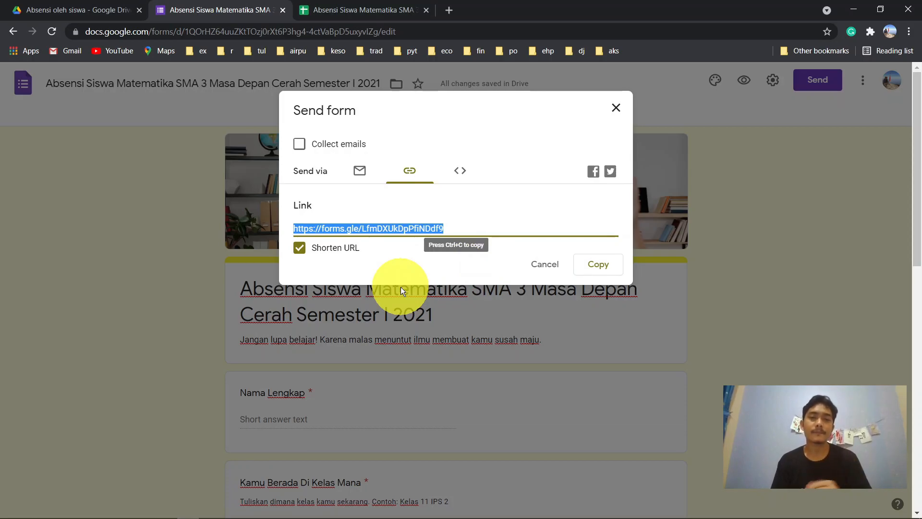
left_click(609, 266)
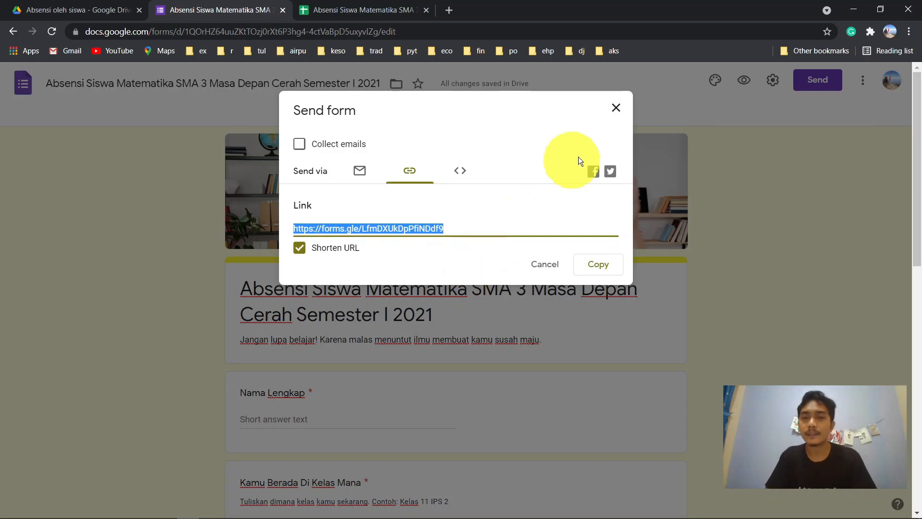
left_click(616, 110)
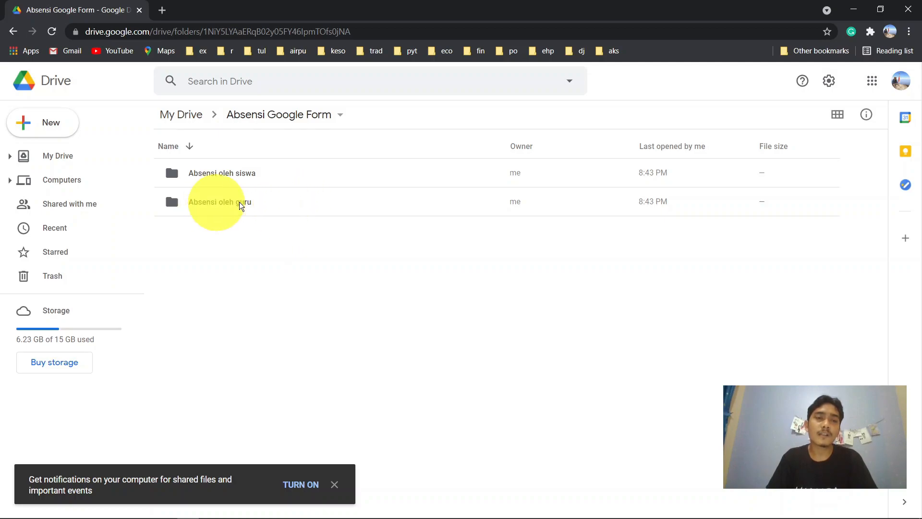
- Inside the 'Absensi oleh guru' Drive folder, create a new blank Google Form
double_click(293, 203)
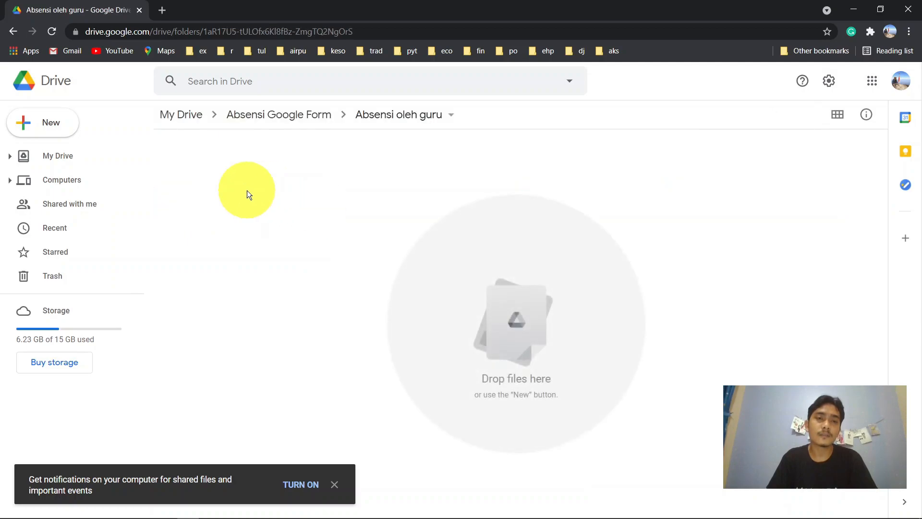
left_click(27, 124)
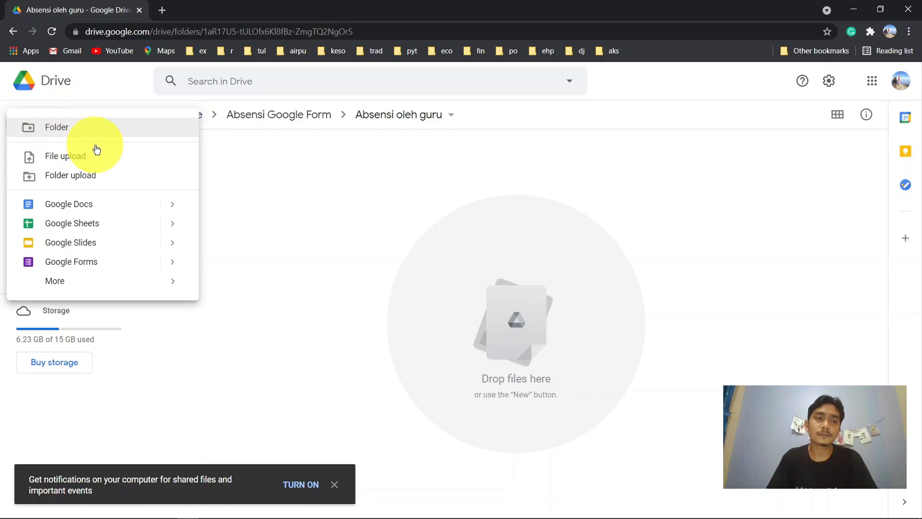
left_click(98, 262)
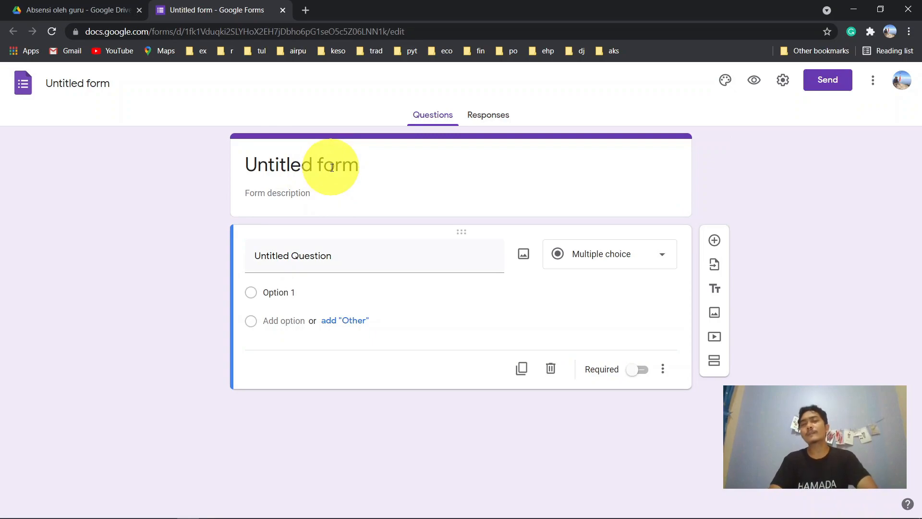
- Title the form 'Absensi Siswa Matematika Kelas 11 IPS 2 SMA 3 Masa Depan Cerah'
left_click(331, 167)
type("Absen")
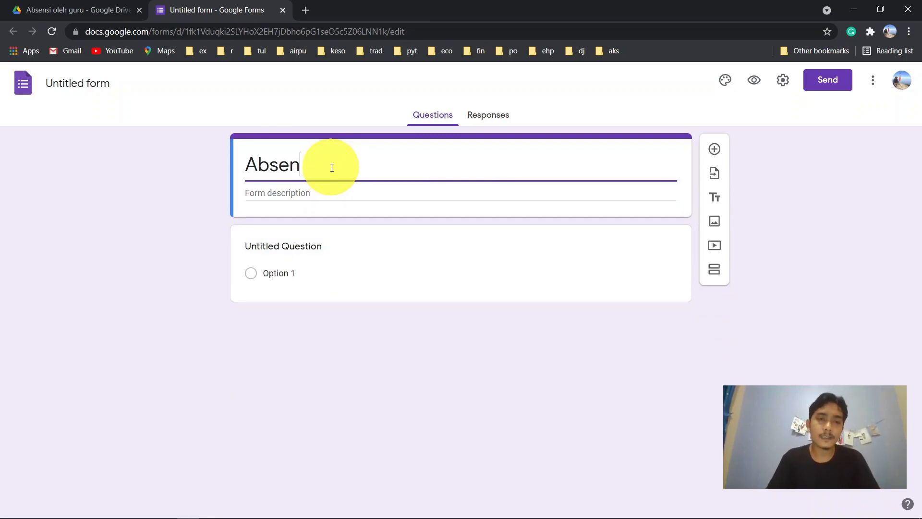
type("si Siswa")
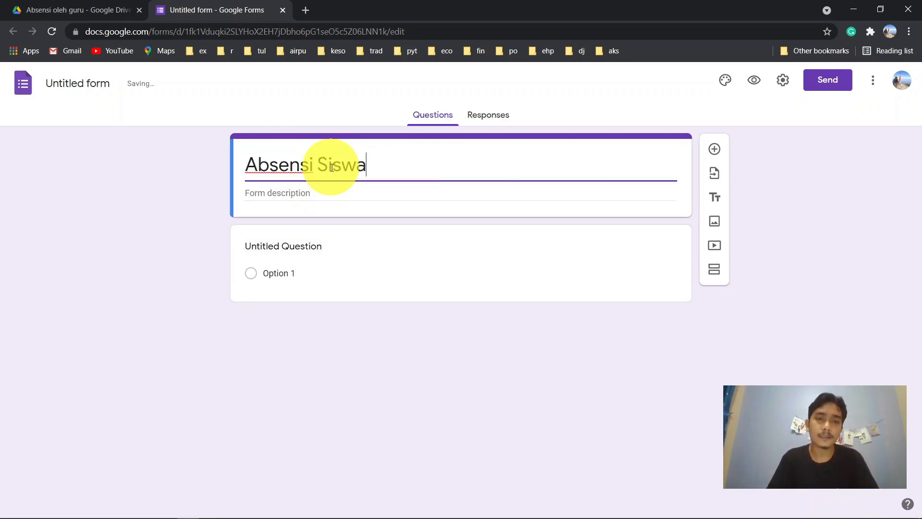
type(" Matematik")
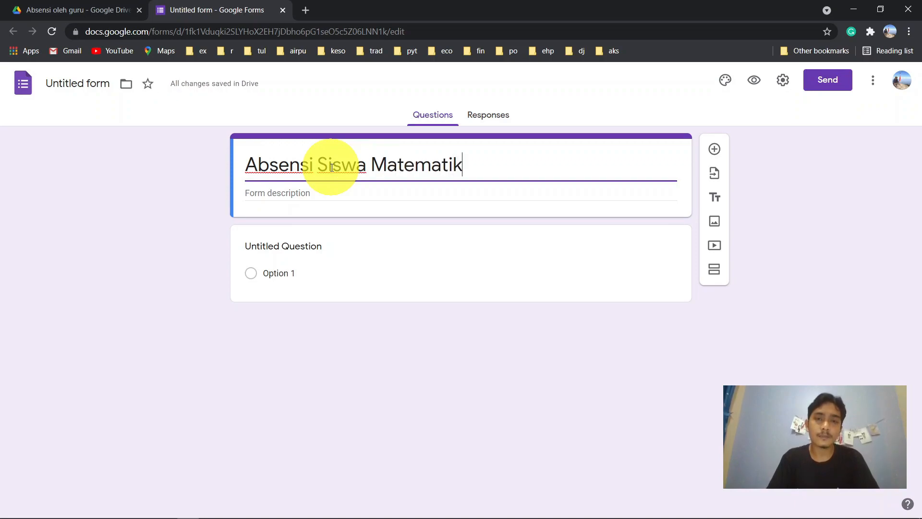
key("BackSpace")
type("a")
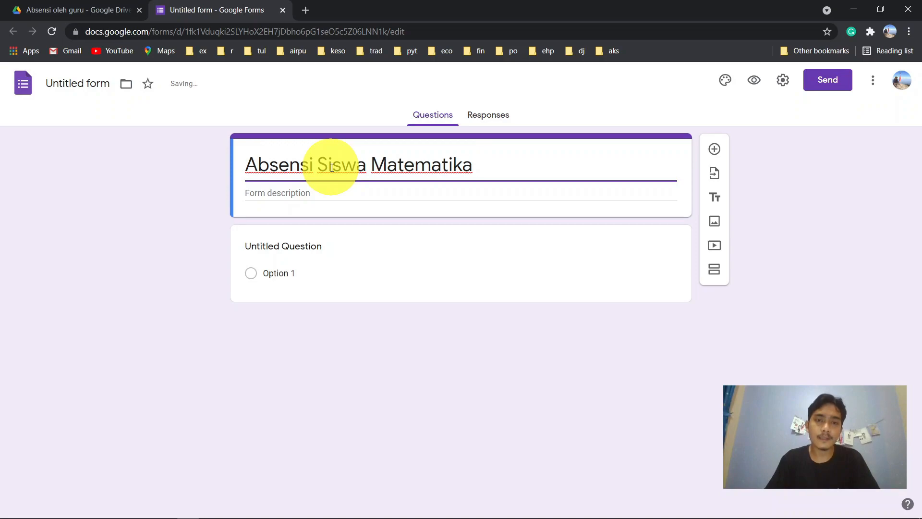
type(" kelas")
key("BackSpace")
key("BackSpace")
key("BackSpace")
key("BackSpace")
key("BackSpace")
type("Kelas ")
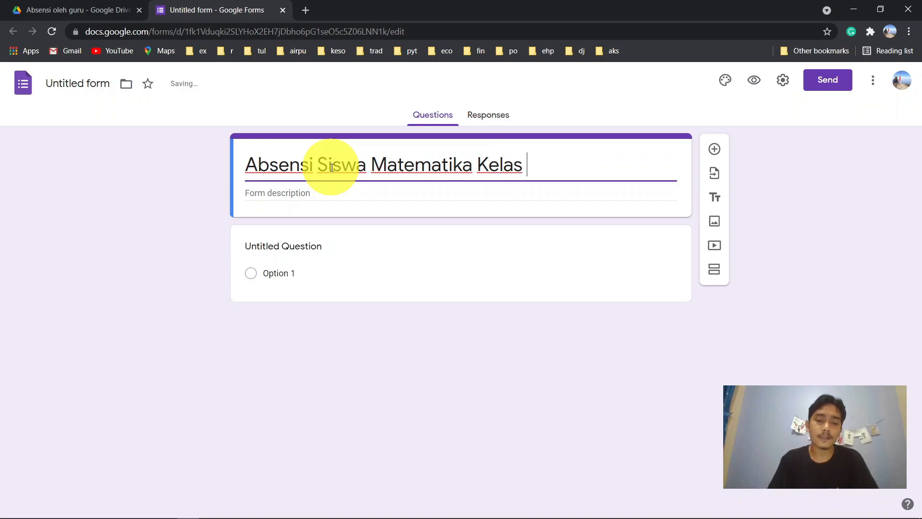
type("11 IPS ")
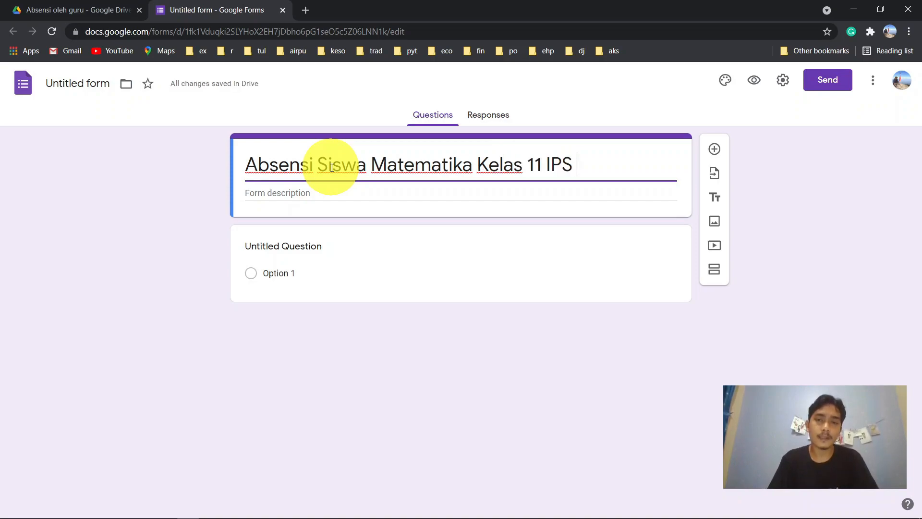
type("2 S")
type("MA")
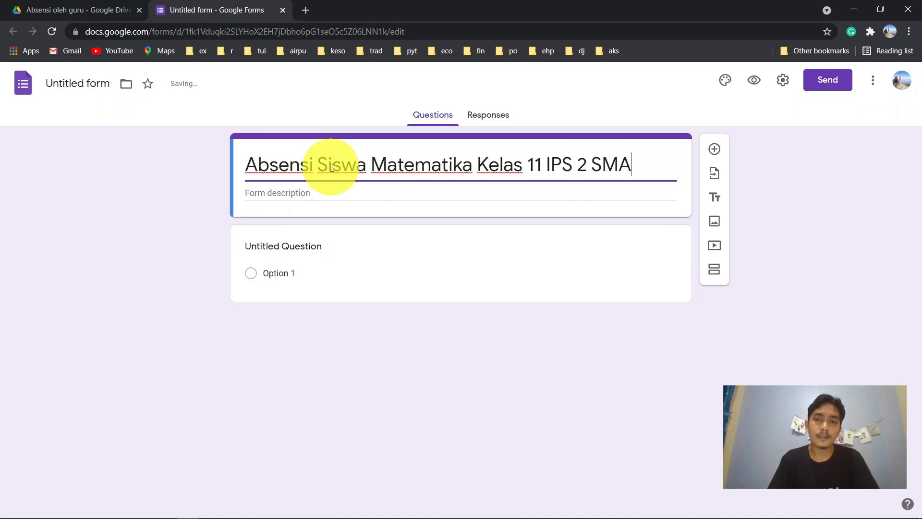
type(" 3 Masa")
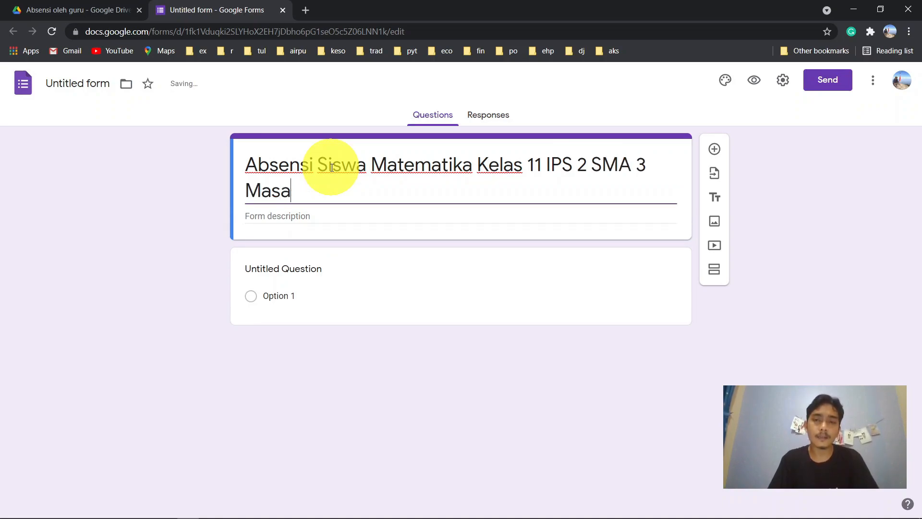
type(" Depan Cerah")
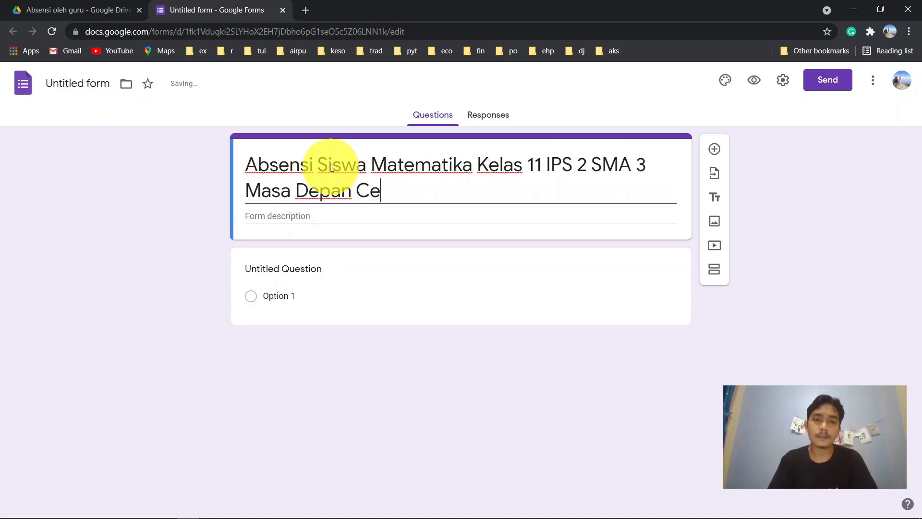
- Add the description 'Jangan lupa belajar! Karena malas menuntut membuat kamu susah maju.'
left_click(319, 219)
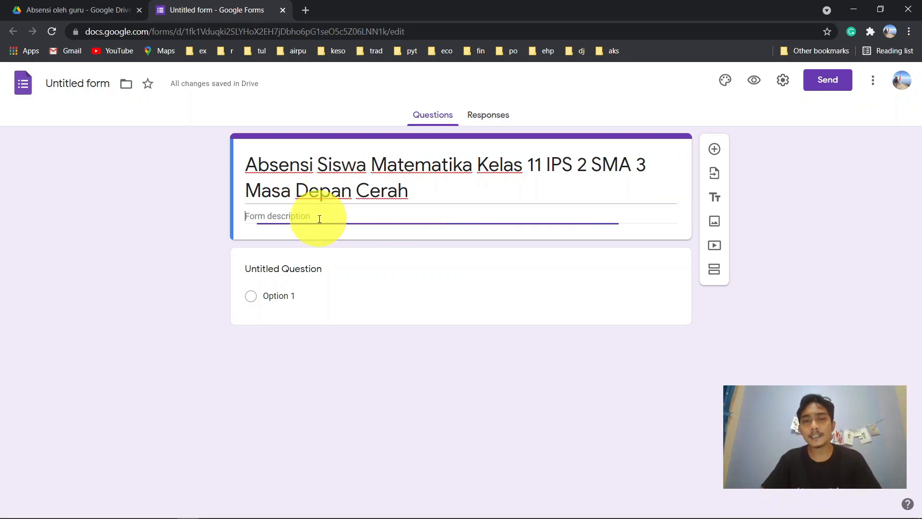
type("Jangan")
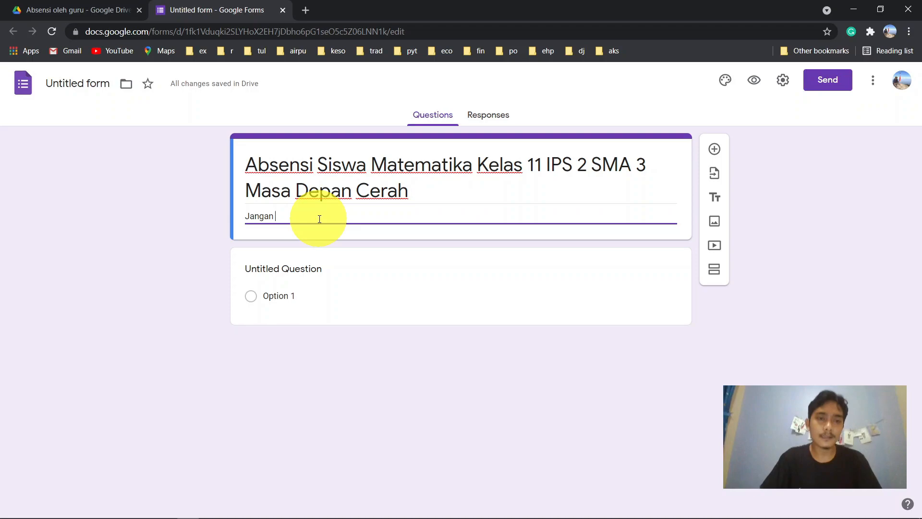
type(" lupa")
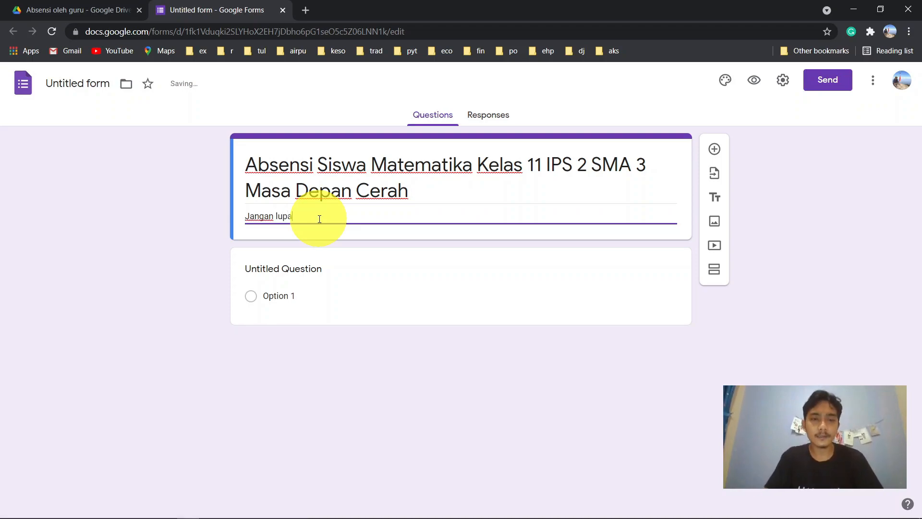
type(" belajar1")
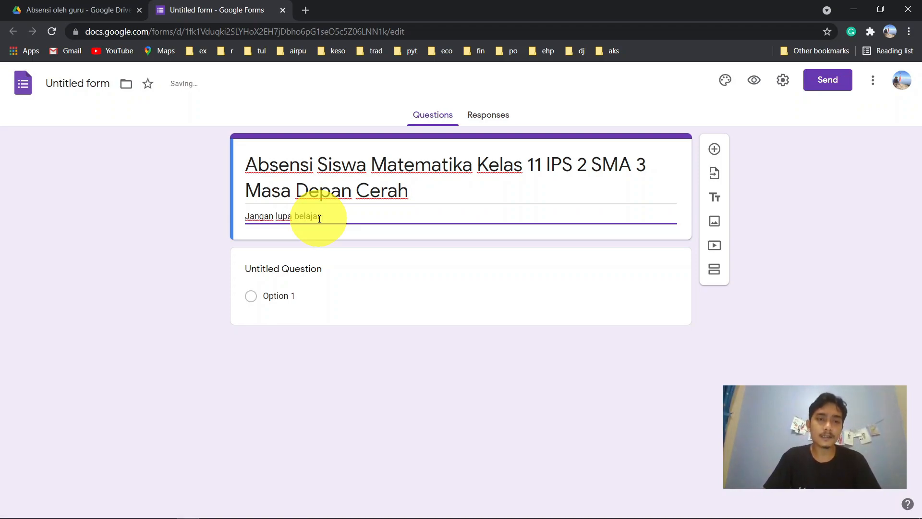
key("BackSpace")
key("BackSpace")
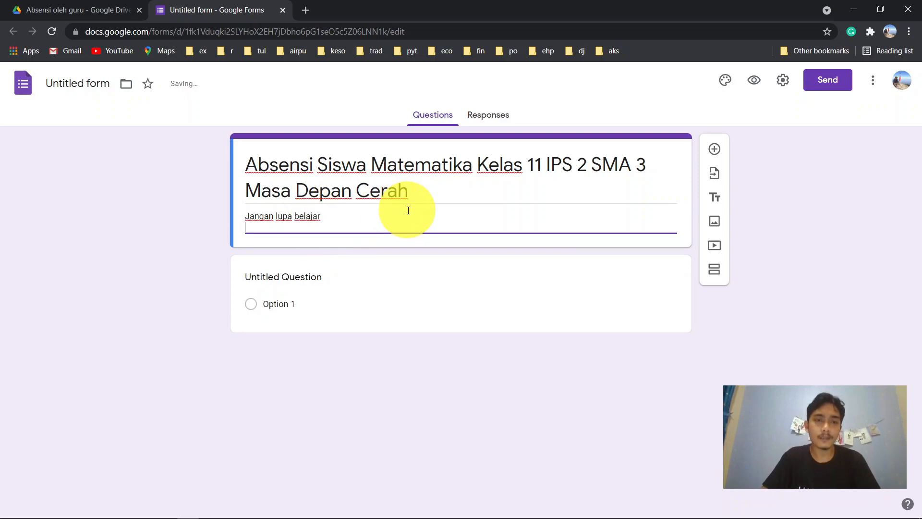
type("r!")
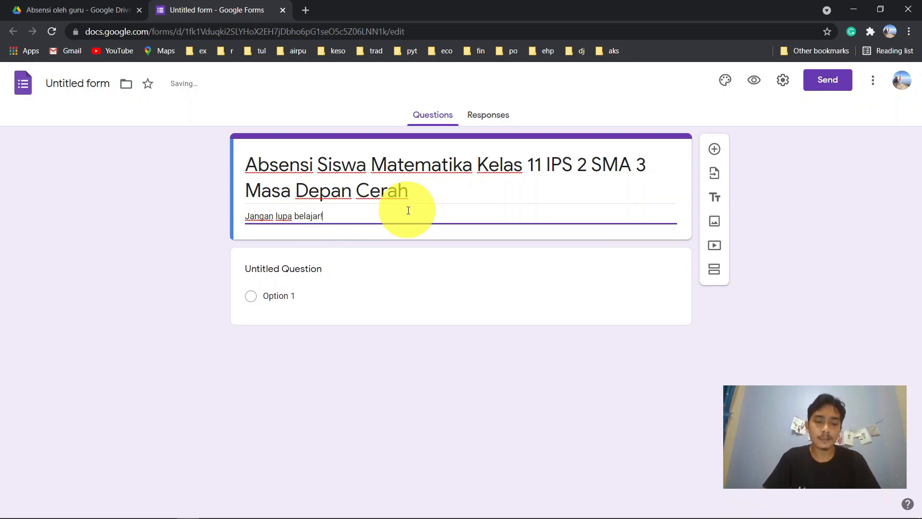
type(" Karena m")
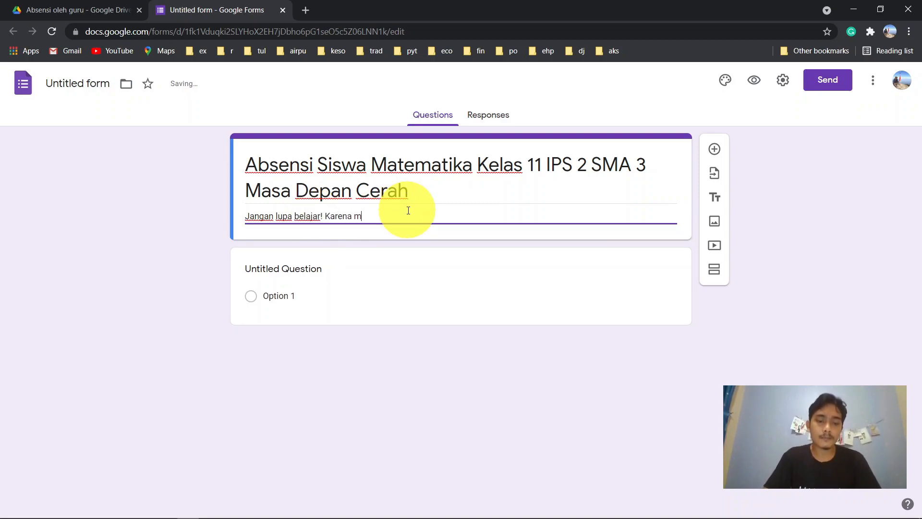
type("alas menuntut membuat k")
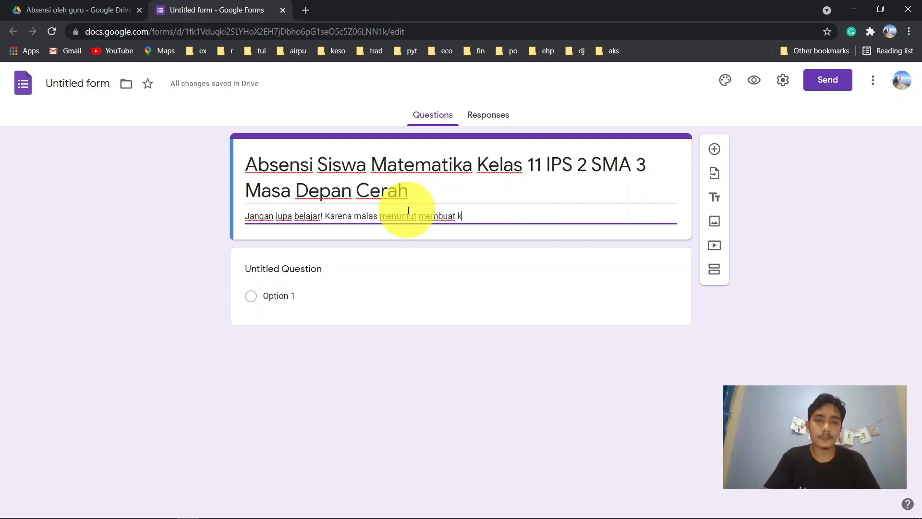
type("amu susah maju.")
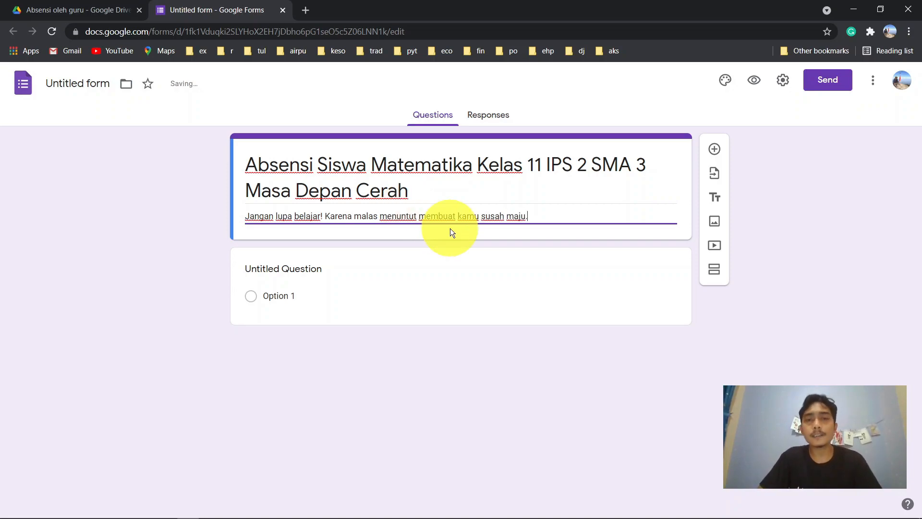
- Delete the 'Untitled Question' title and change the first question to Multiple choice grid
left_click(307, 269)
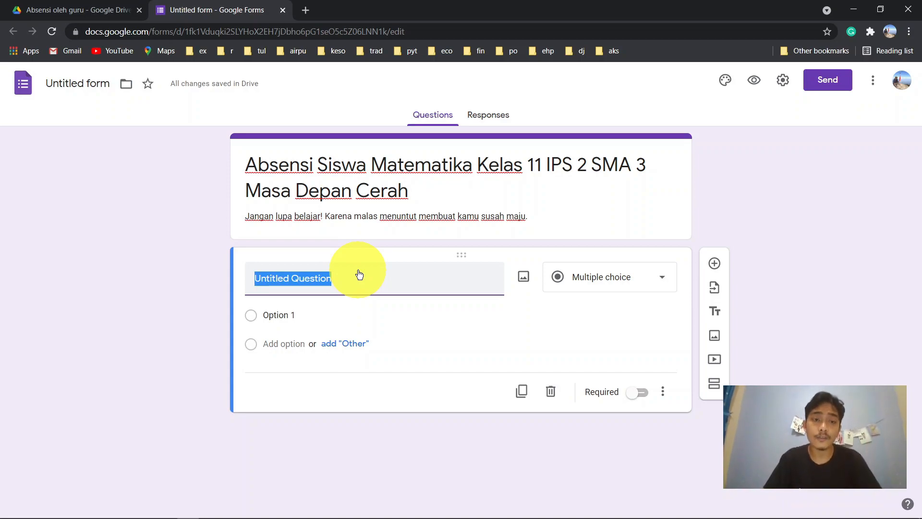
key("BackSpace")
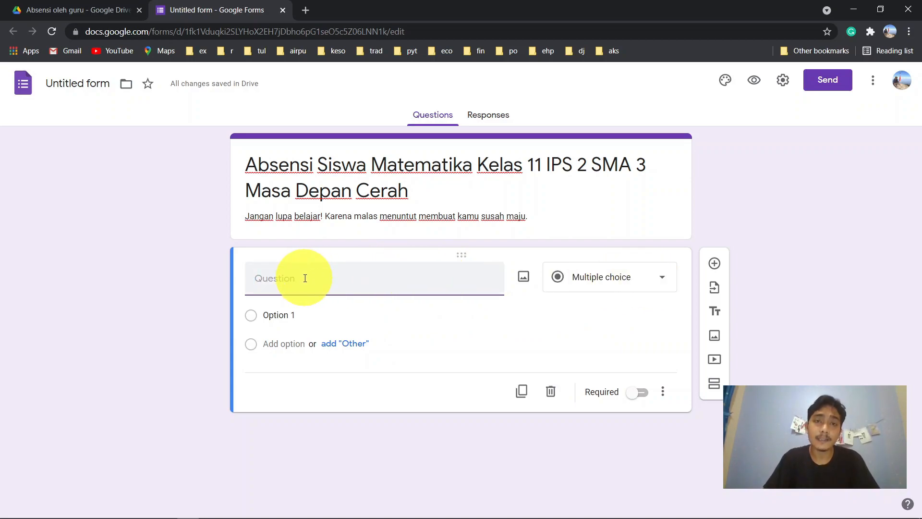
left_click(626, 278)
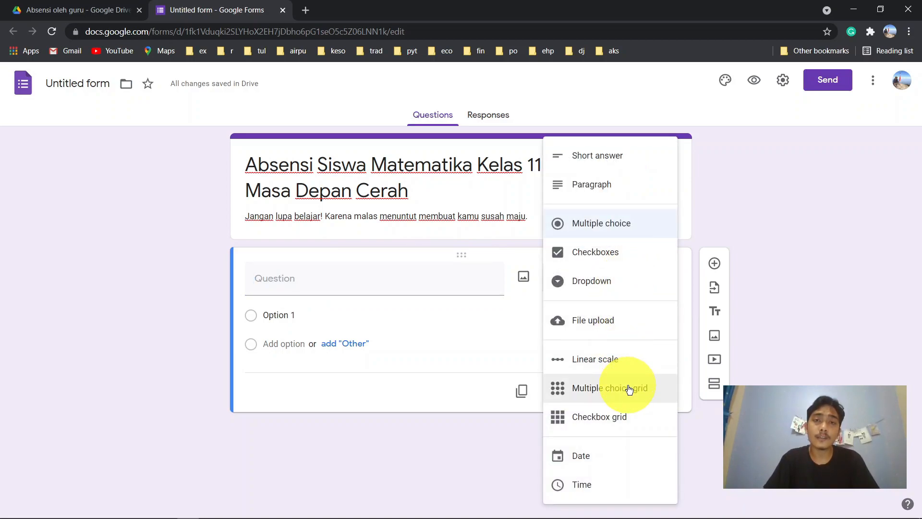
left_click(609, 387)
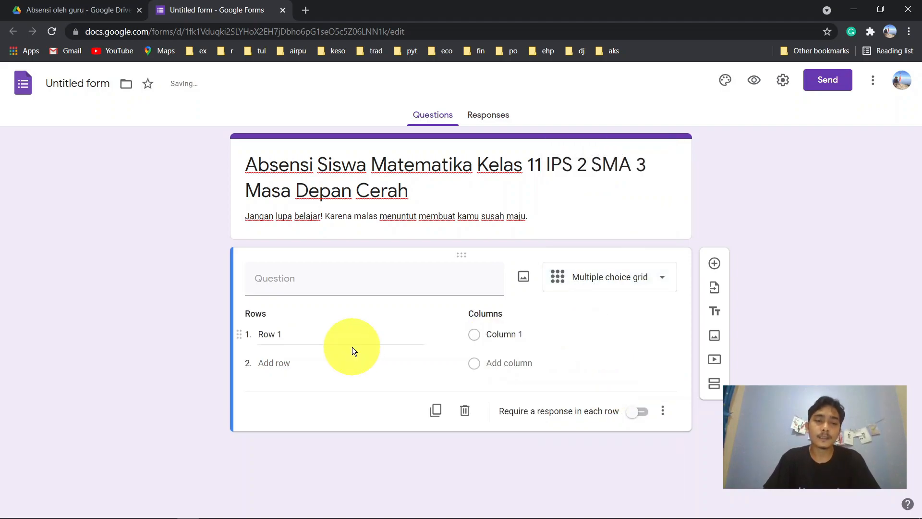
- Enter student full names in grid rows one to four
left_click(287, 330)
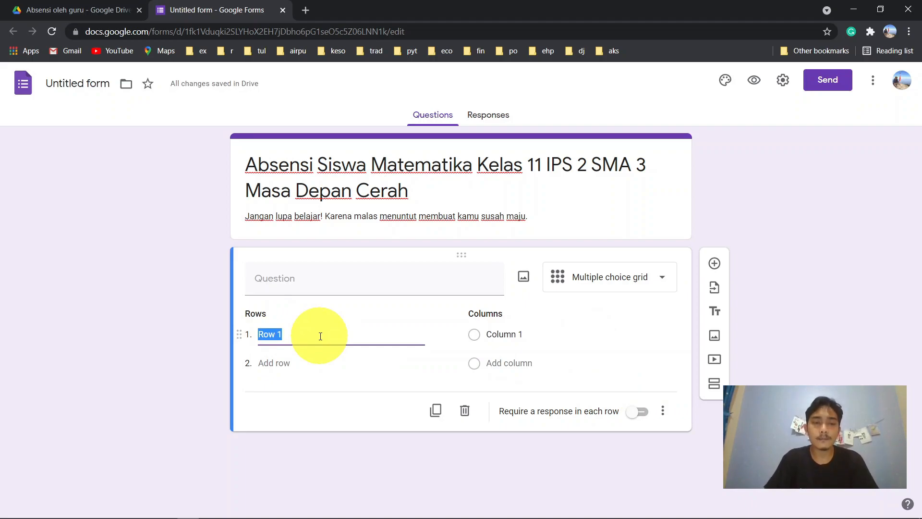
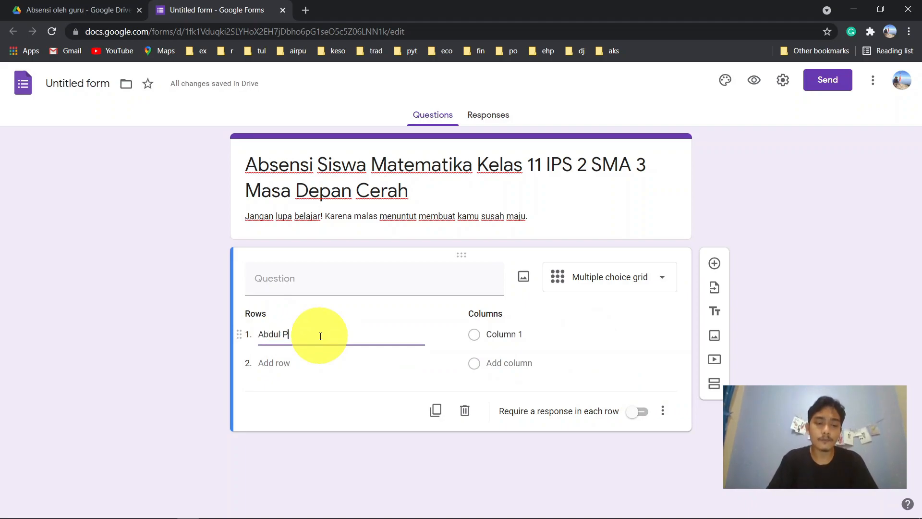
left_click(284, 362)
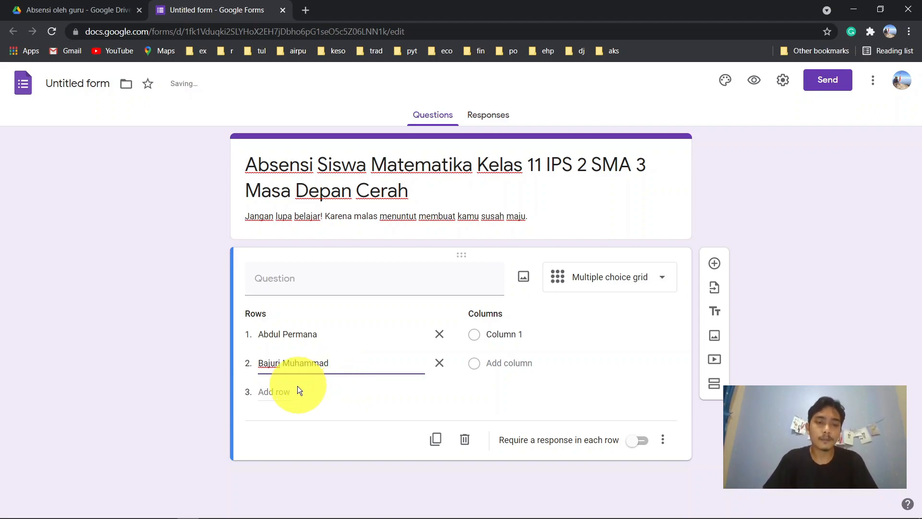
left_click(267, 391)
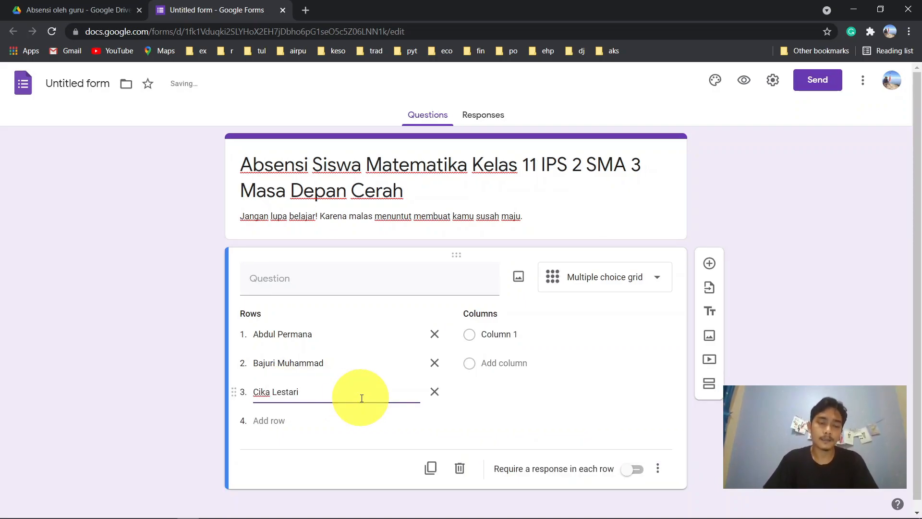
left_click(278, 421)
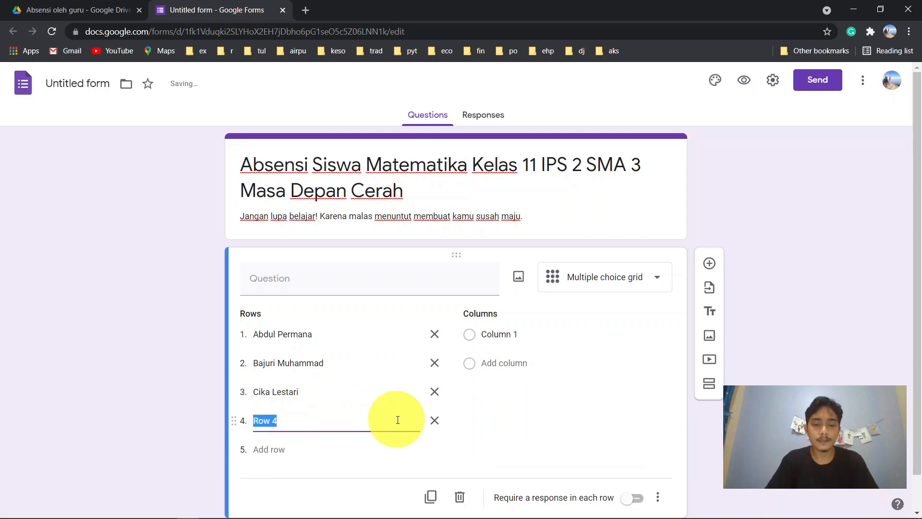
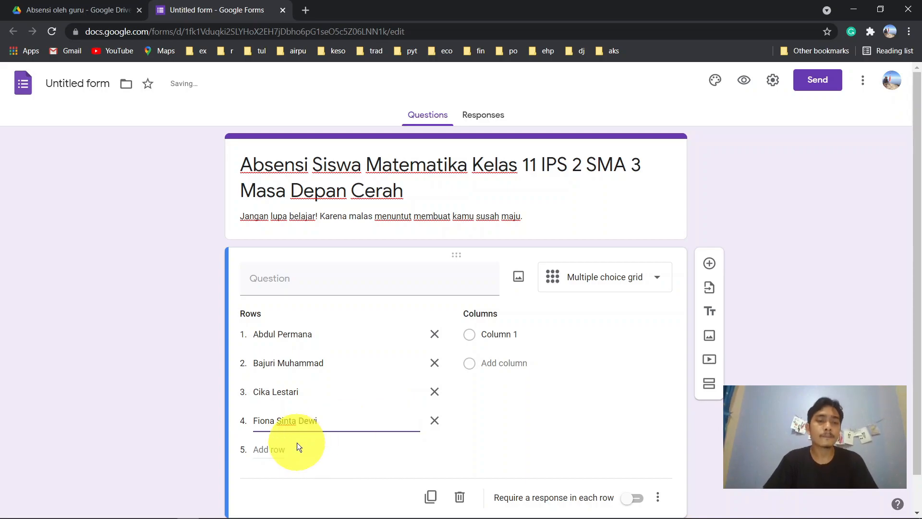
- Fill rows five and six with student names and add a seventh row
left_click(284, 447)
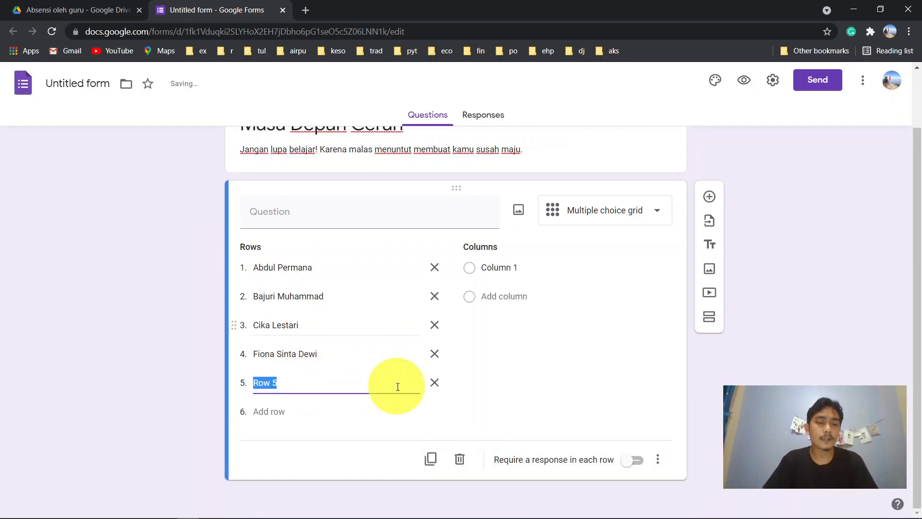
type("aki")
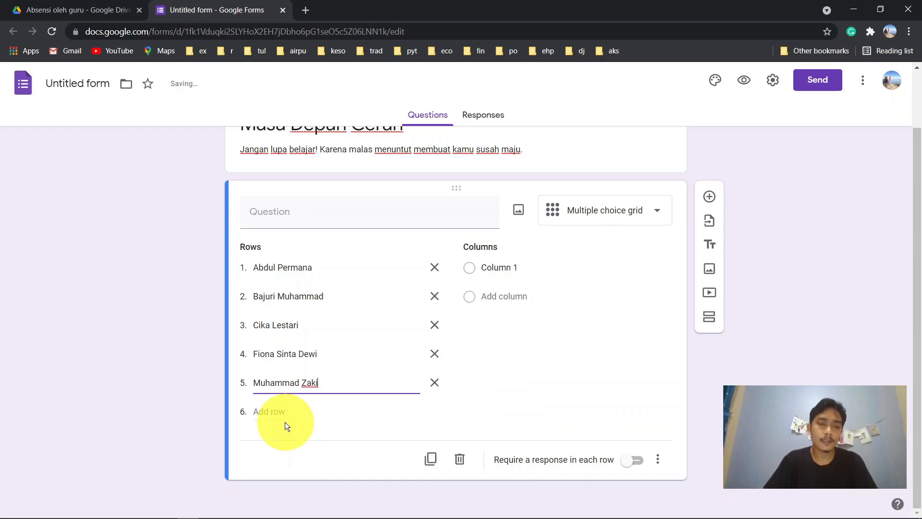
left_click(286, 423)
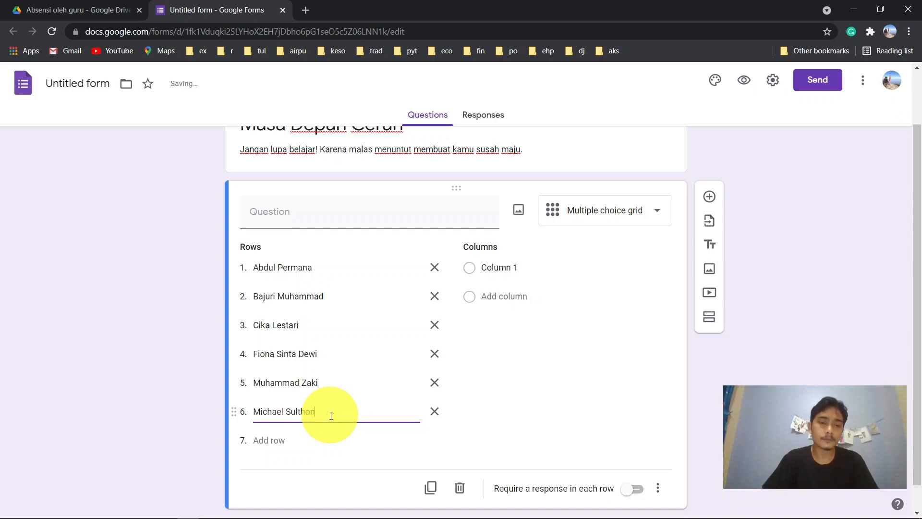
left_click(289, 439)
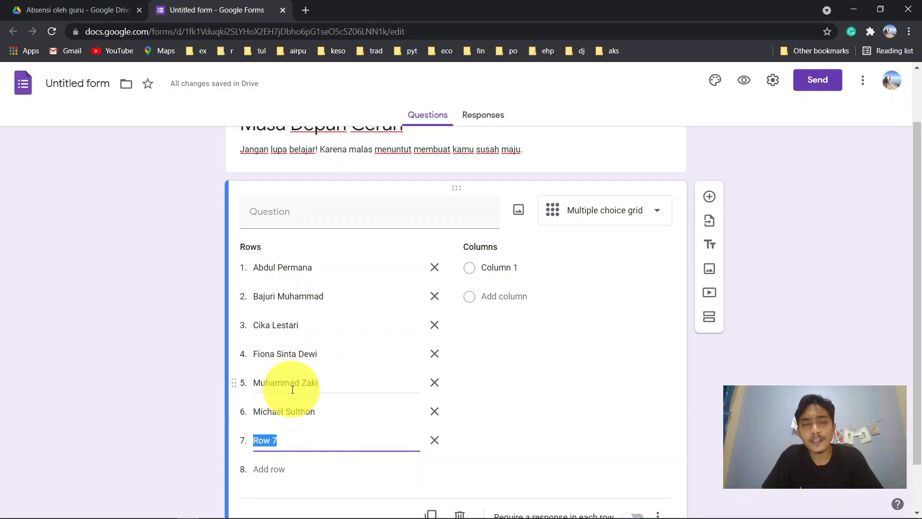
- Swap the fifth and sixth student rows, undoing a mistaken overwrite of row six
left_click_drag(234, 382, 234, 414)
left_click(234, 381)
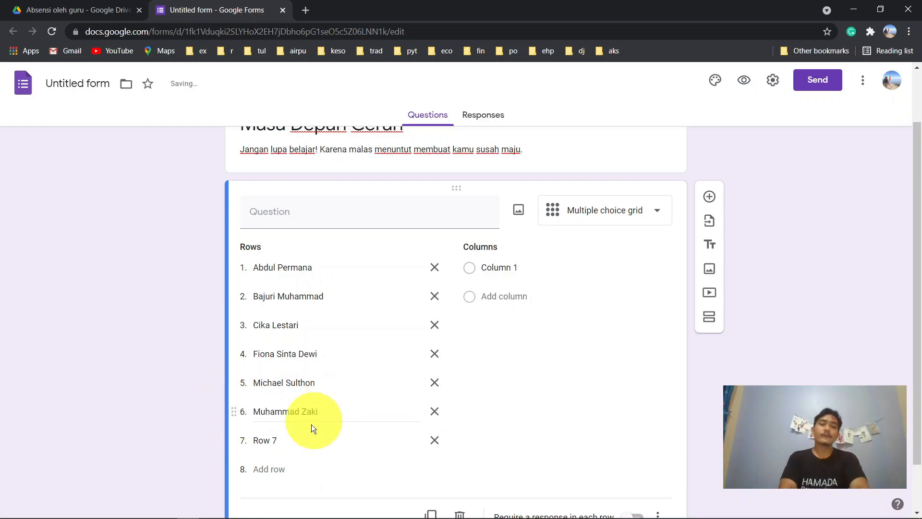
left_click(291, 437)
left_click(290, 438)
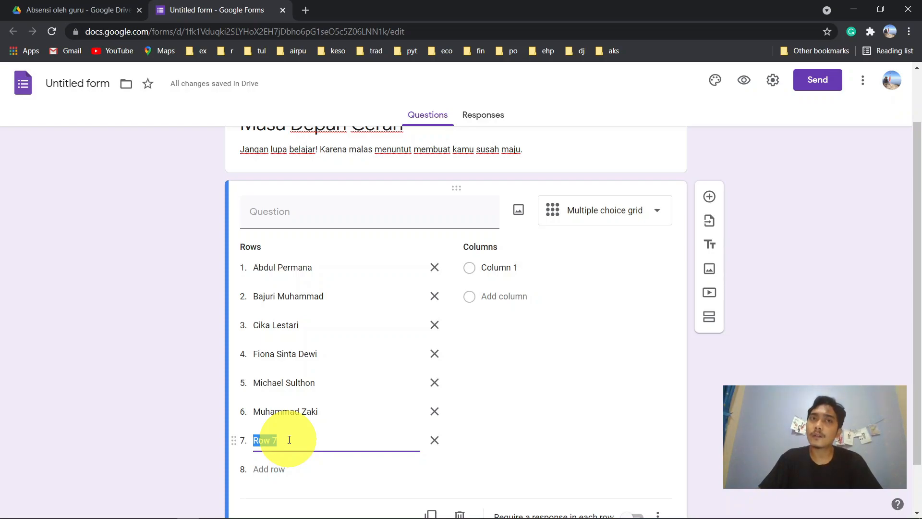
type("sit")
key("BackSpace")
key("BackSpace")
key("BackSpace")
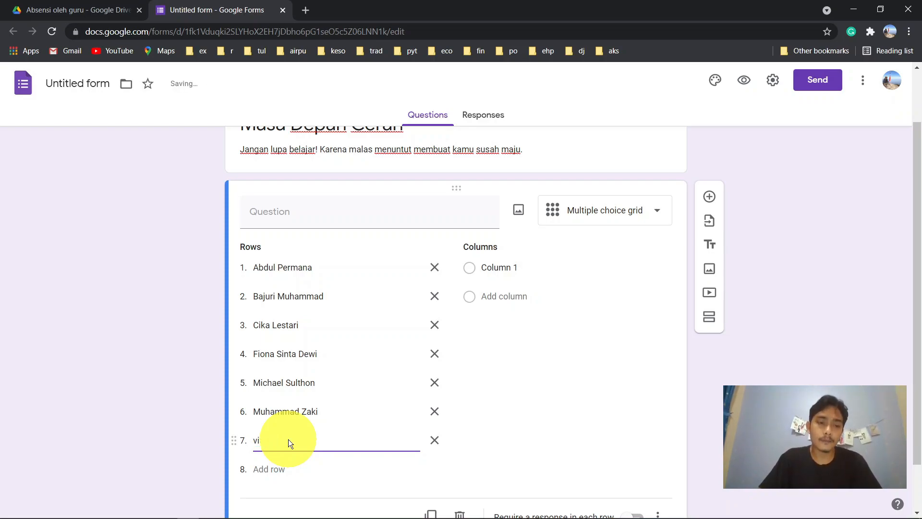
key("BackSpace")
type("Vi")
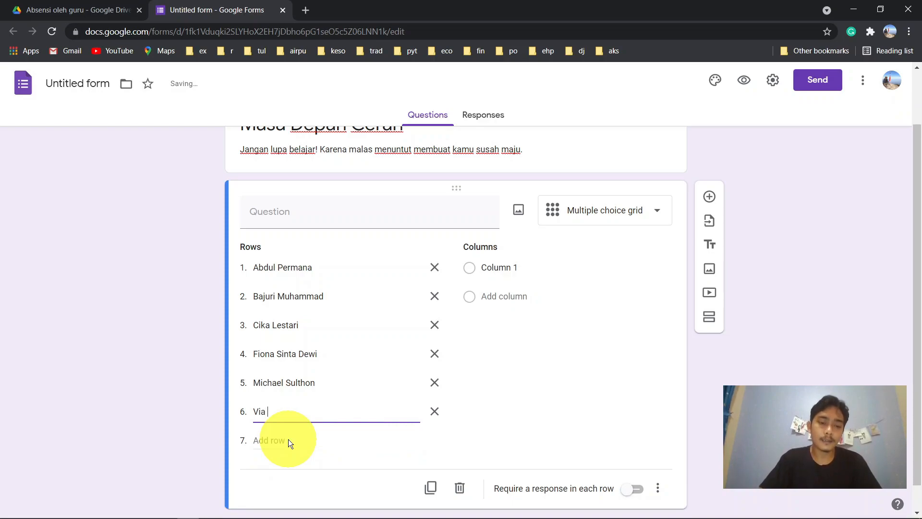
type("a")
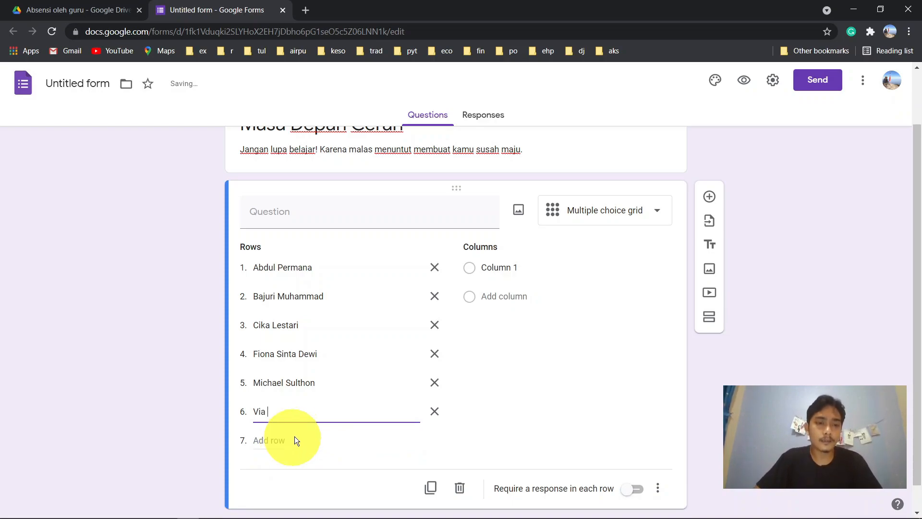
key("ctrl+z")
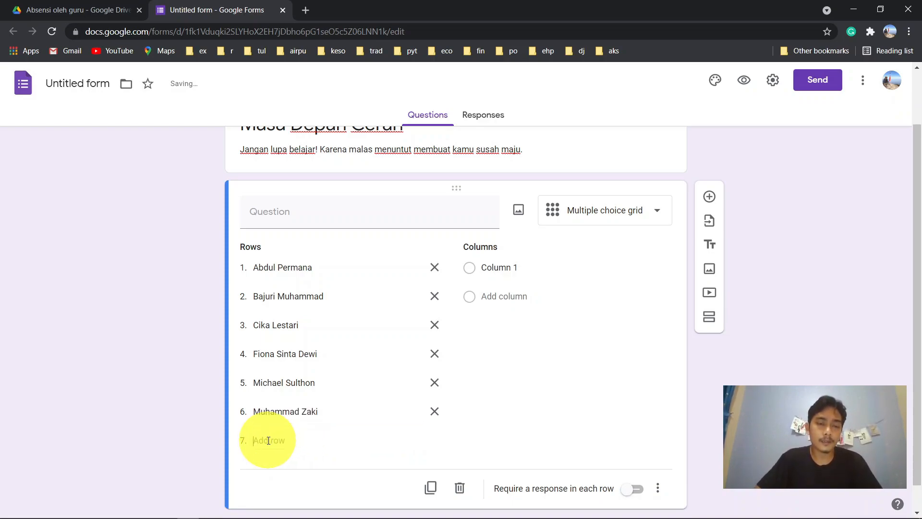
- Enter another student's full name in row seven and add default rows Row 8 to Row 10
left_click(272, 440)
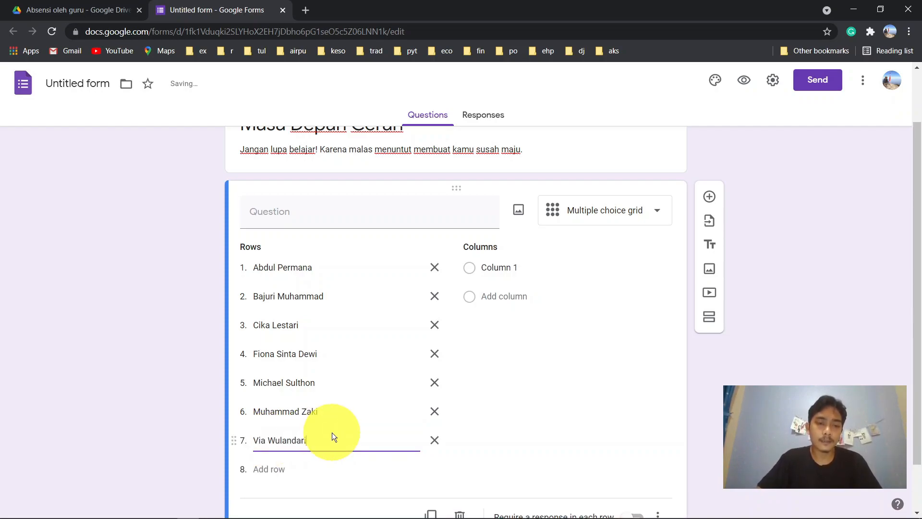
scroll(333, 432, "down", 1)
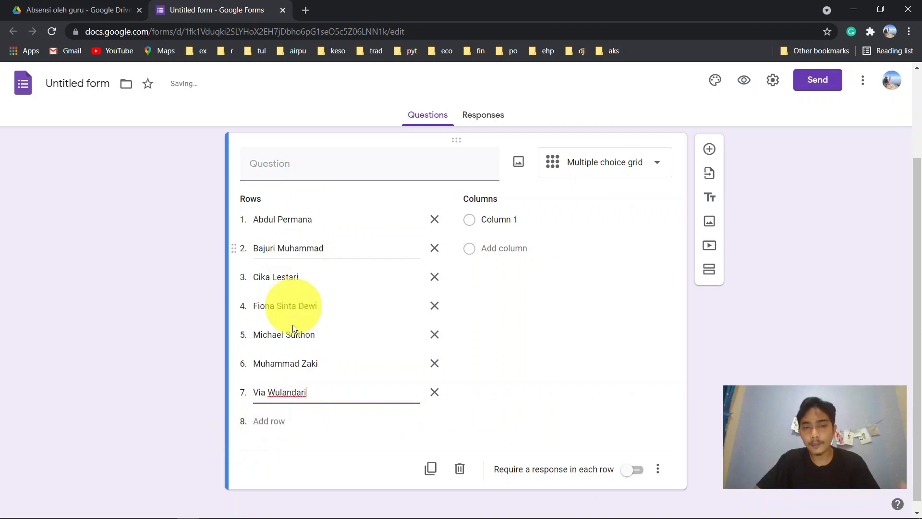
left_click(255, 422)
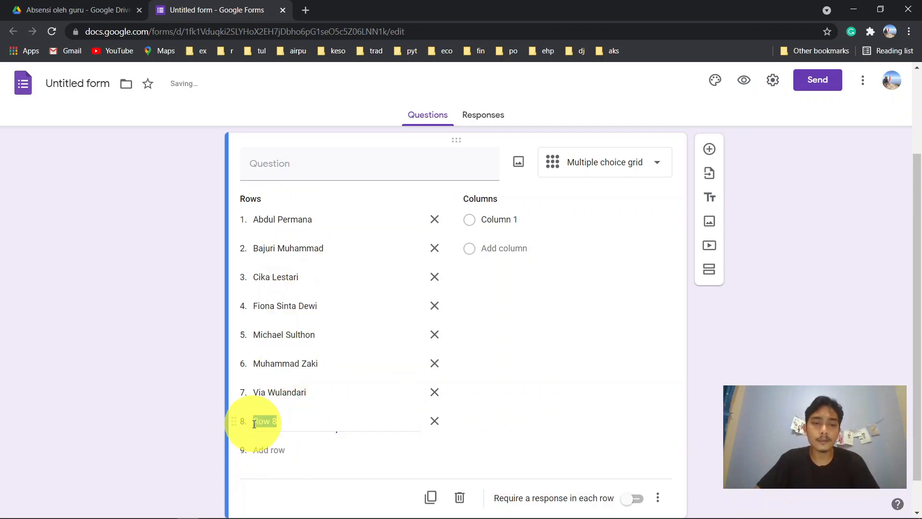
left_click(268, 448)
left_click(276, 478)
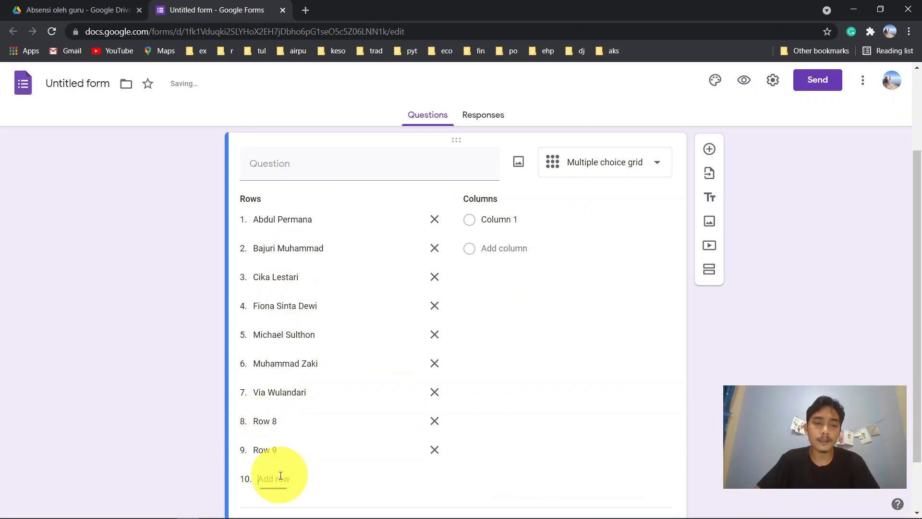
scroll(505, 414, "down", 2)
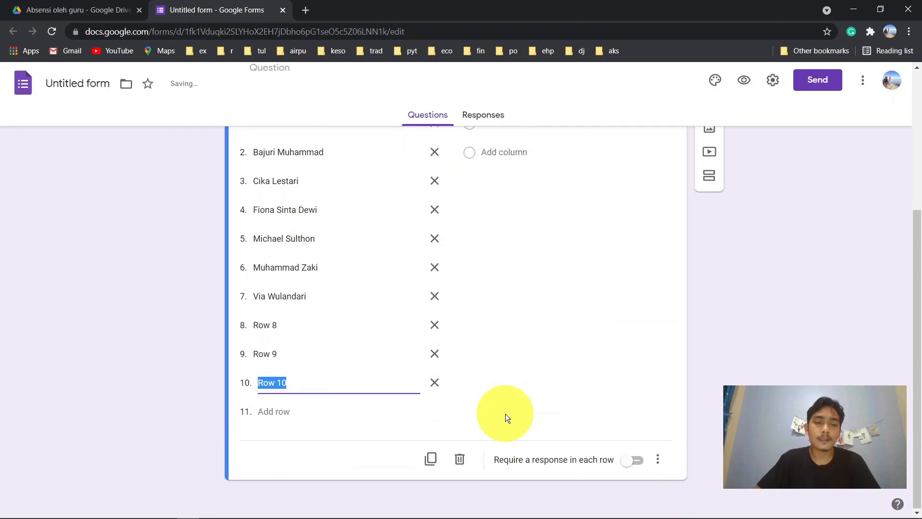
- Add four more default rows to the grid, up to Row 14
left_click(269, 411)
scroll(525, 400, "down", 1)
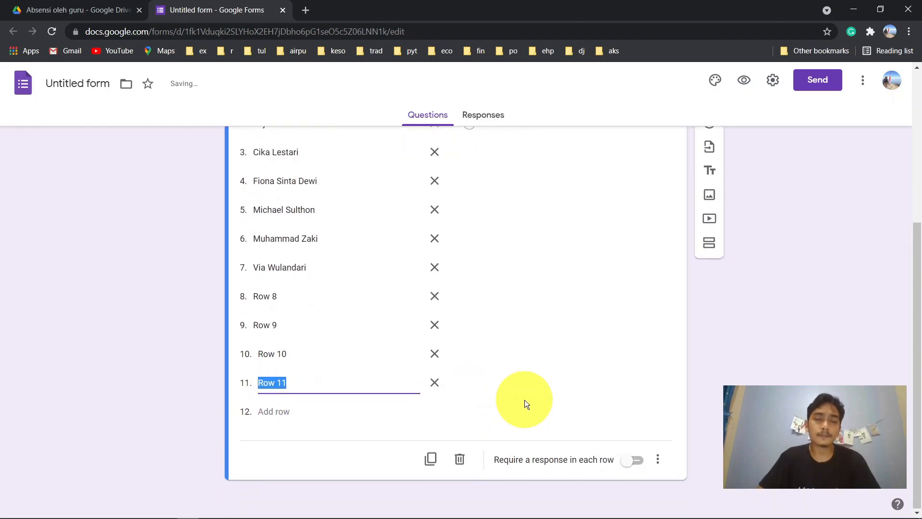
left_click(288, 412)
scroll(528, 396, "down", 1)
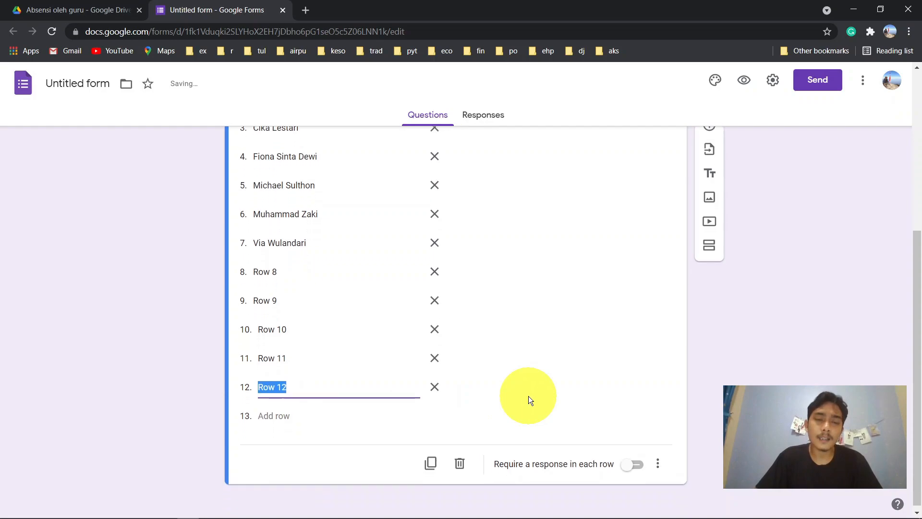
left_click(276, 411)
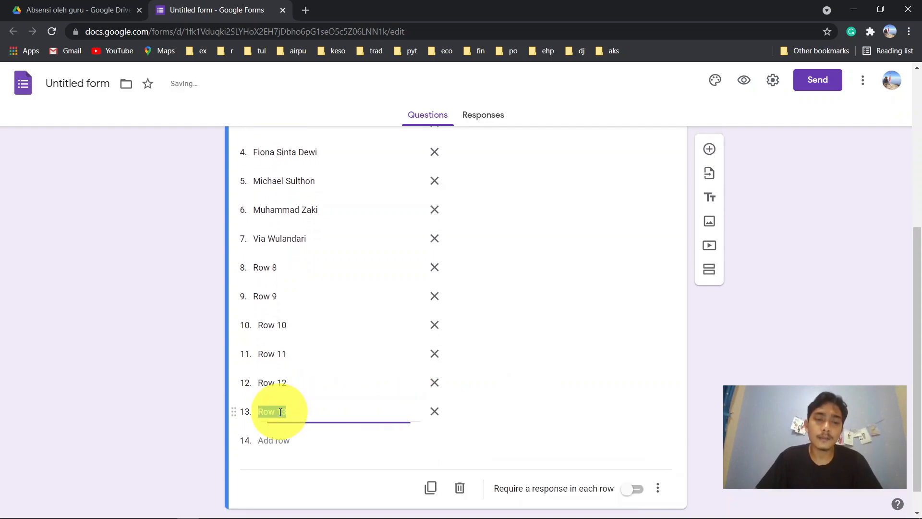
scroll(492, 363, "down", 1)
left_click(270, 412)
- Delete placeholder rows 8 through 14, leaving only the seven student names
left_click(434, 414)
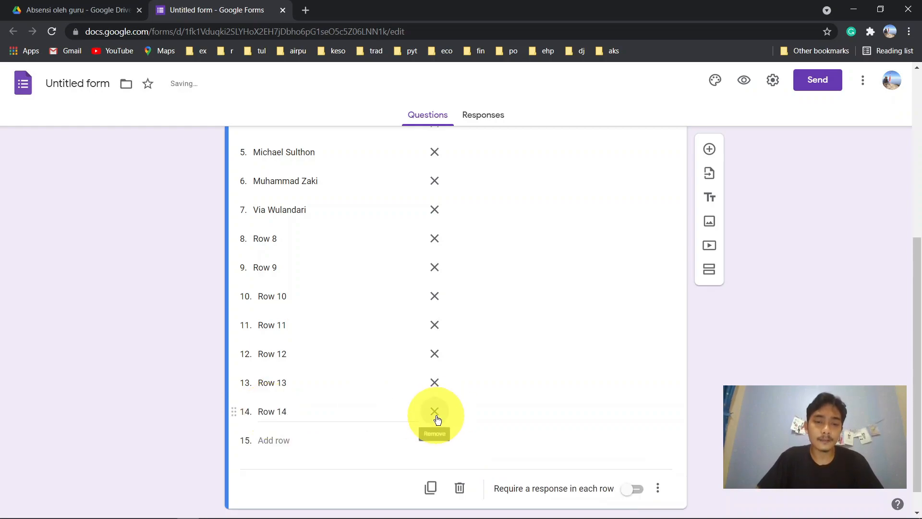
left_click(433, 382)
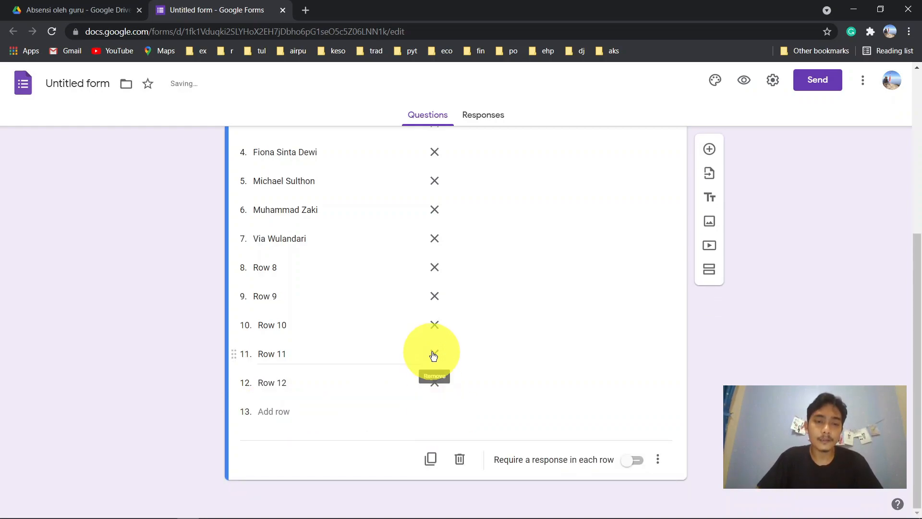
left_click(433, 354)
left_click(434, 325)
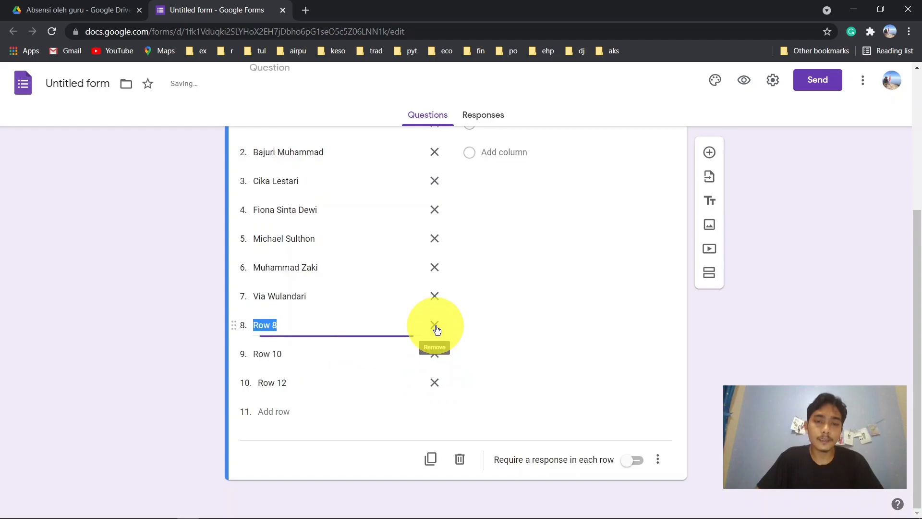
left_click(434, 326)
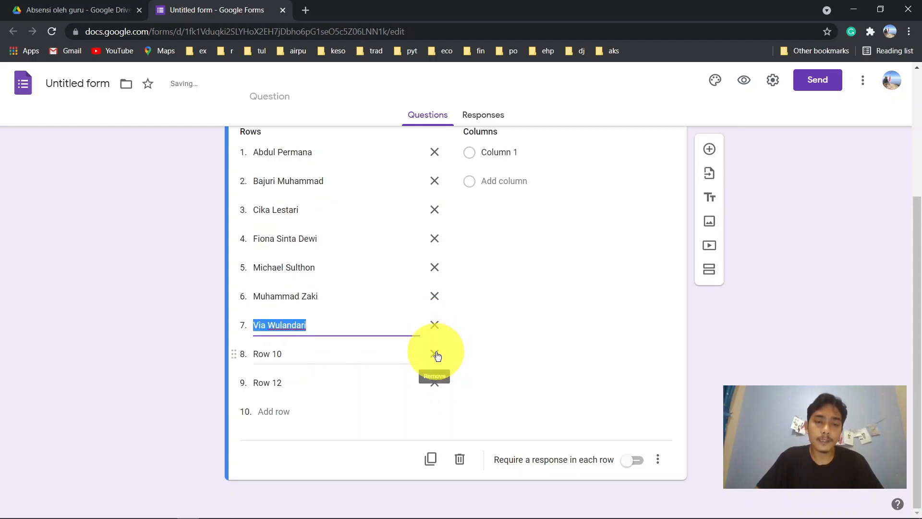
left_click(435, 354)
left_click(433, 384)
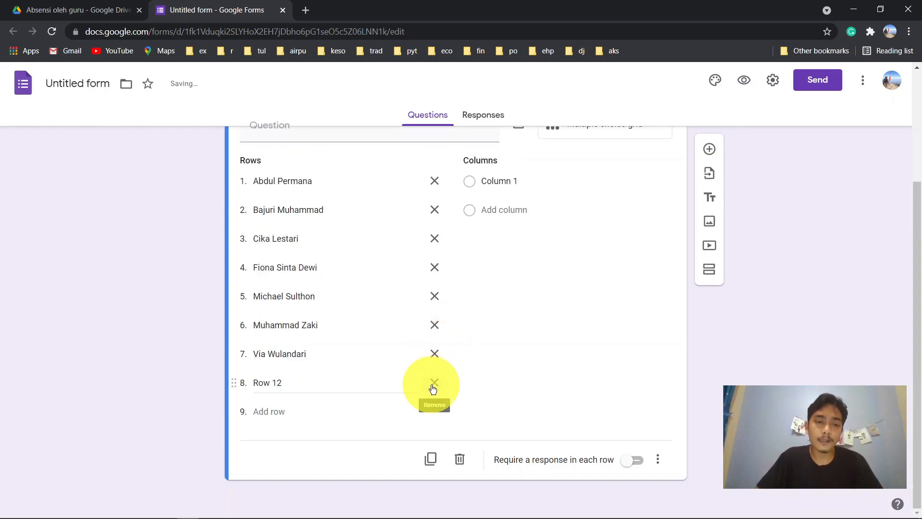
left_click(492, 324)
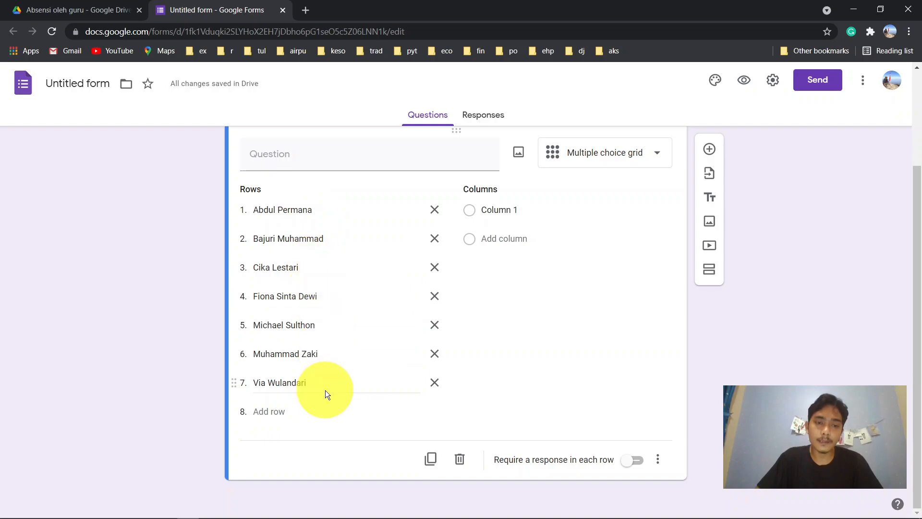
- Name the grid's four columns Hadir, Sakit, Izin and Tidak masuk
left_click(522, 213)
type("Hadir")
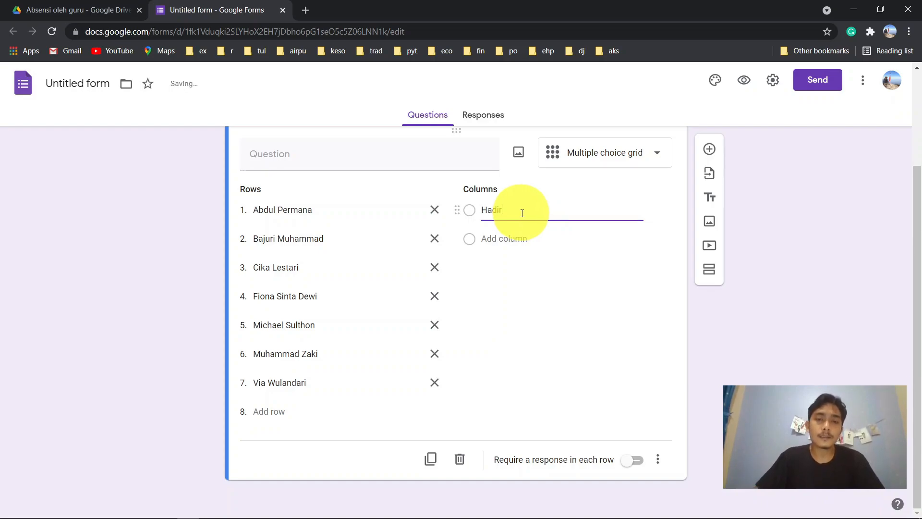
left_click(499, 247)
type("Sakit")
left_click(504, 267)
type("Izin")
left_click(501, 295)
type("Tidak masuk")
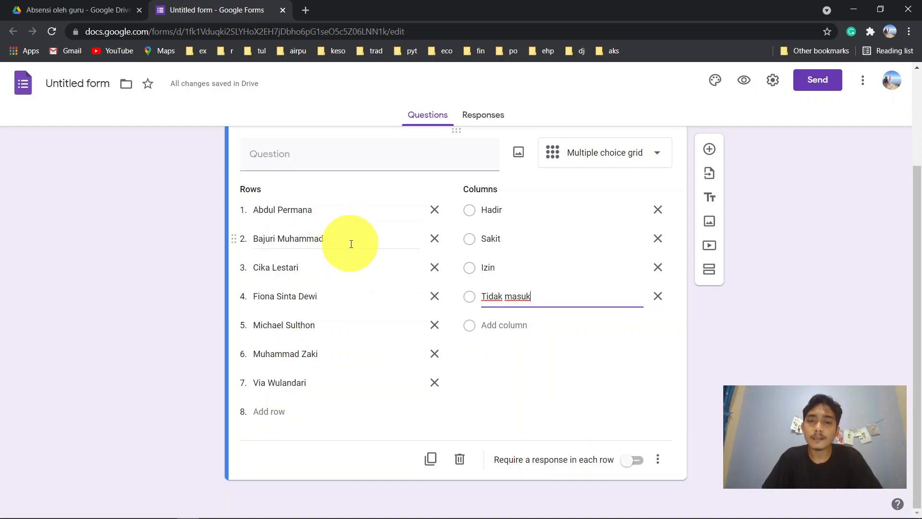
- Turn on 'Require a response in each row' for the attendance grid question
left_click(636, 461)
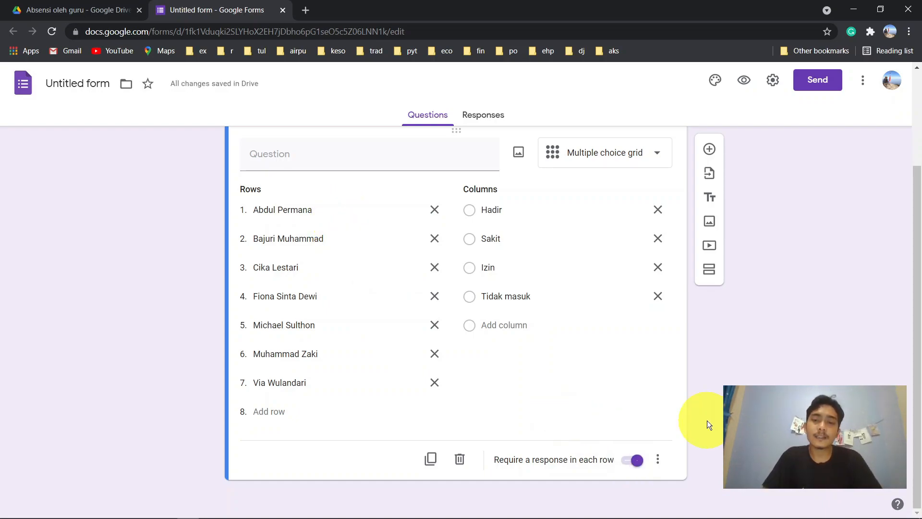
left_click(658, 460)
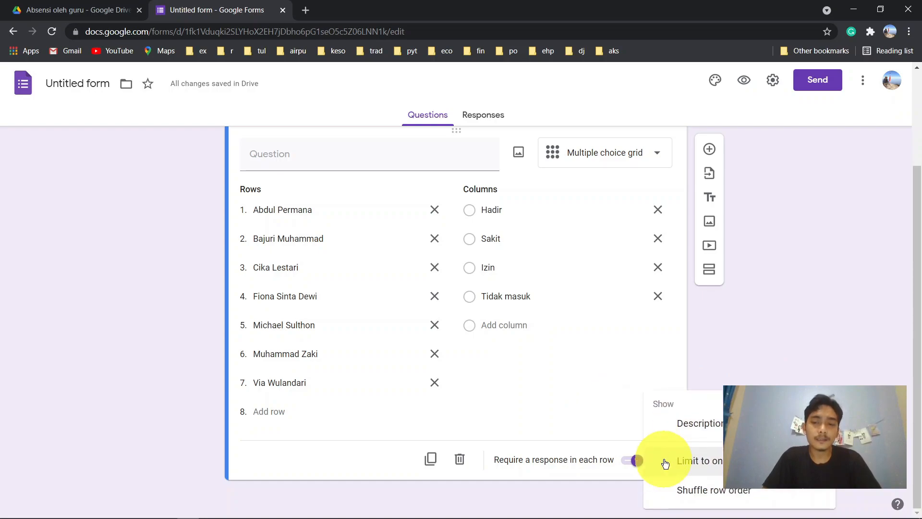
left_click(613, 414)
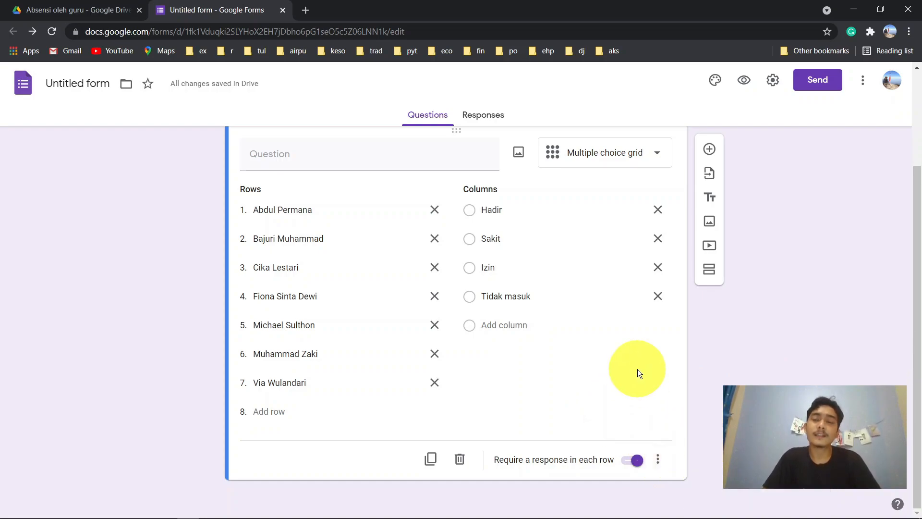
scroll(638, 369, "up", 1)
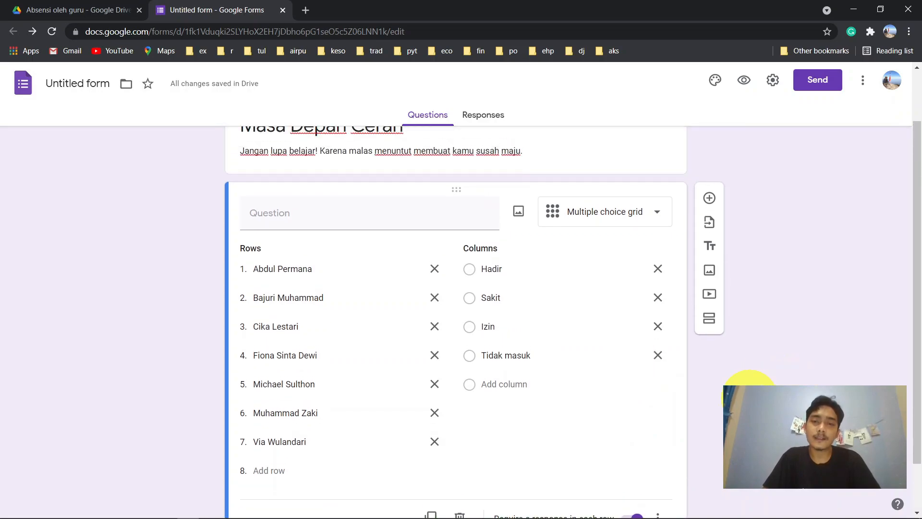
scroll(750, 398, "down", 1)
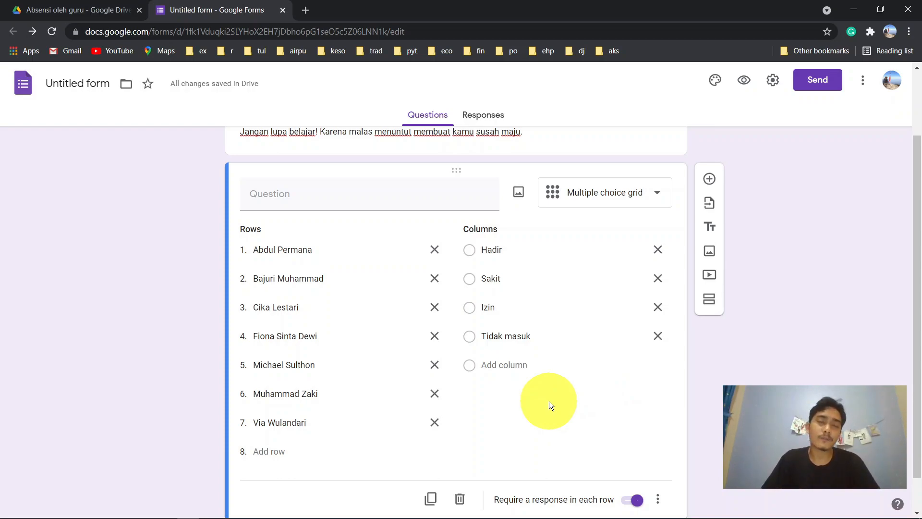
scroll(771, 328, "up", 2)
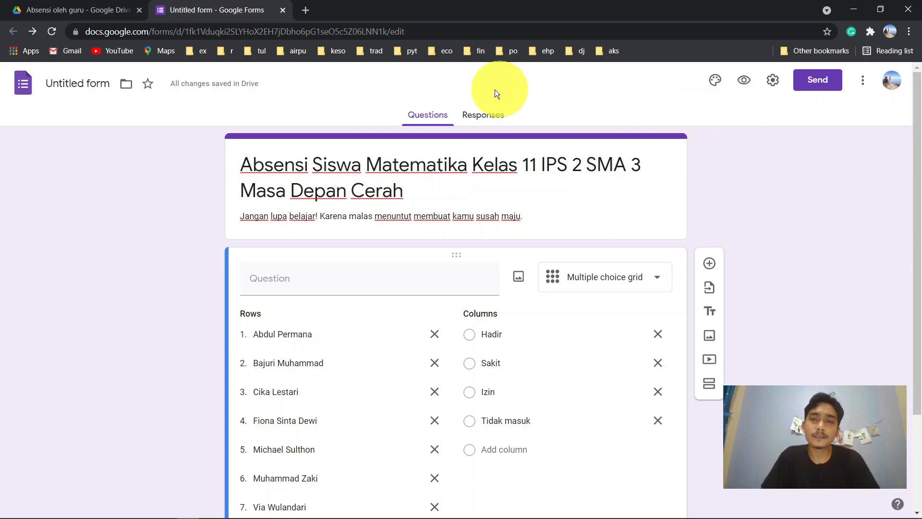
- Link responses to a new spreadsheet, 'Untitled form (Responses)', from the Responses tab
left_click(481, 116)
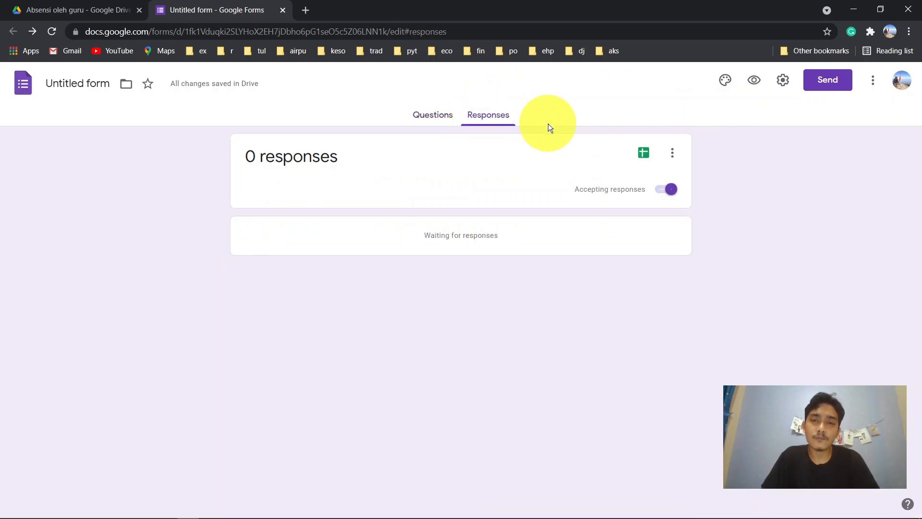
left_click(644, 153)
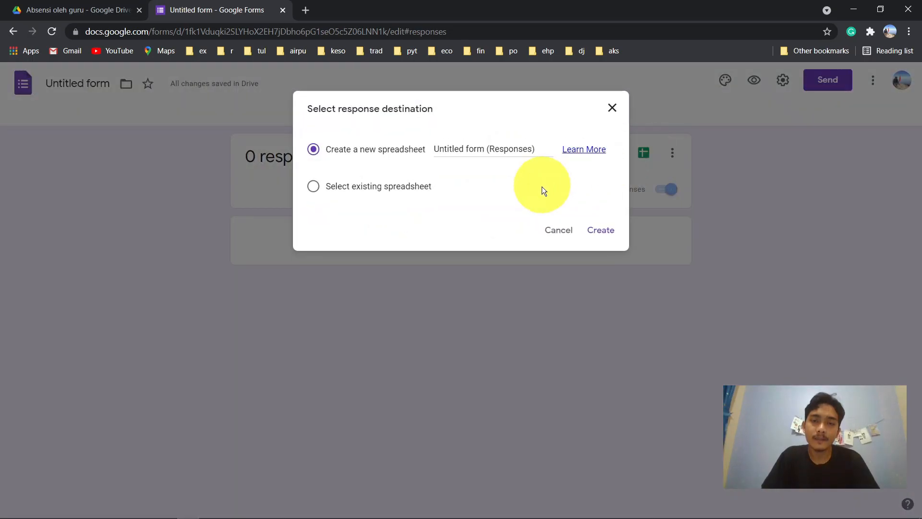
left_click(602, 229)
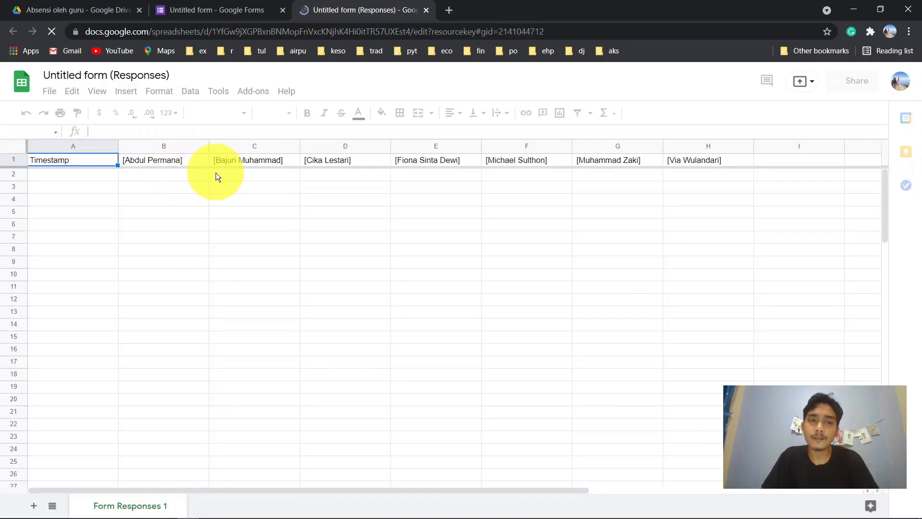
- Check the student-name column headers in the responses sheet, then return to the form editor
left_click(187, 161)
key("ctrl+shift+Right")
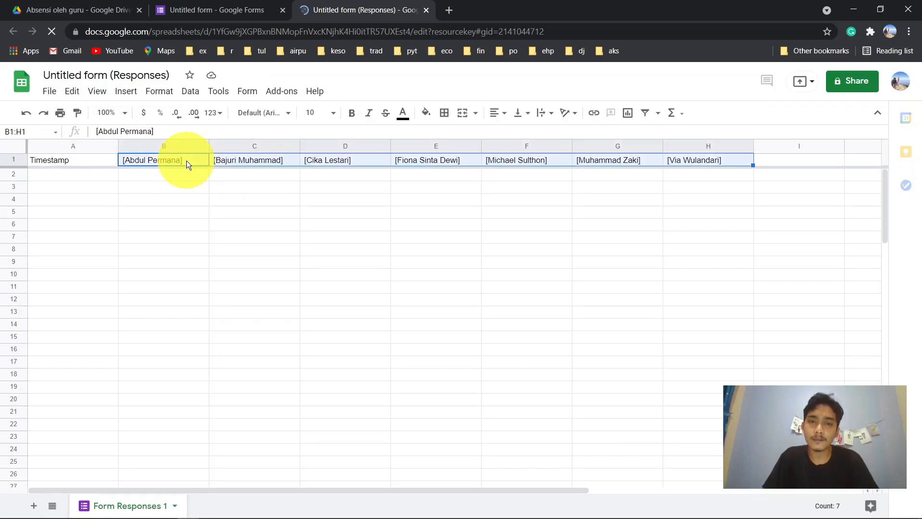
left_click(187, 160)
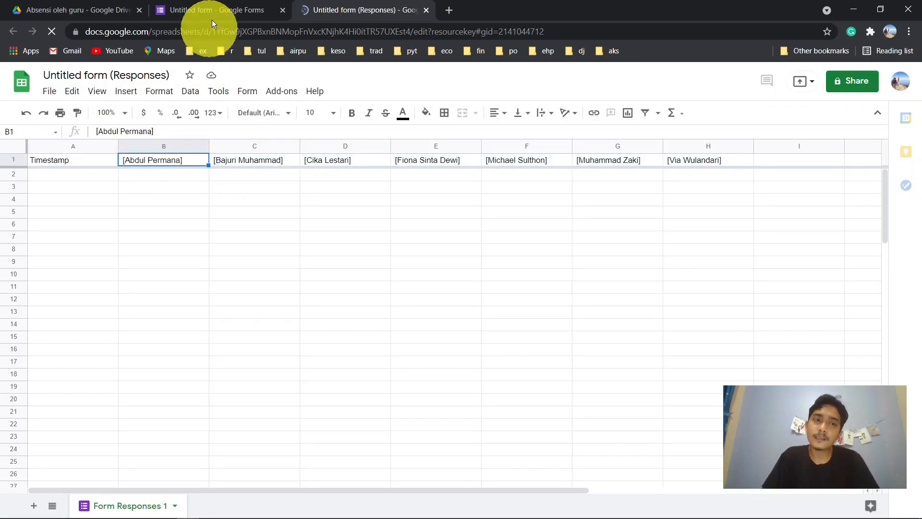
left_click(221, 10)
left_click(437, 125)
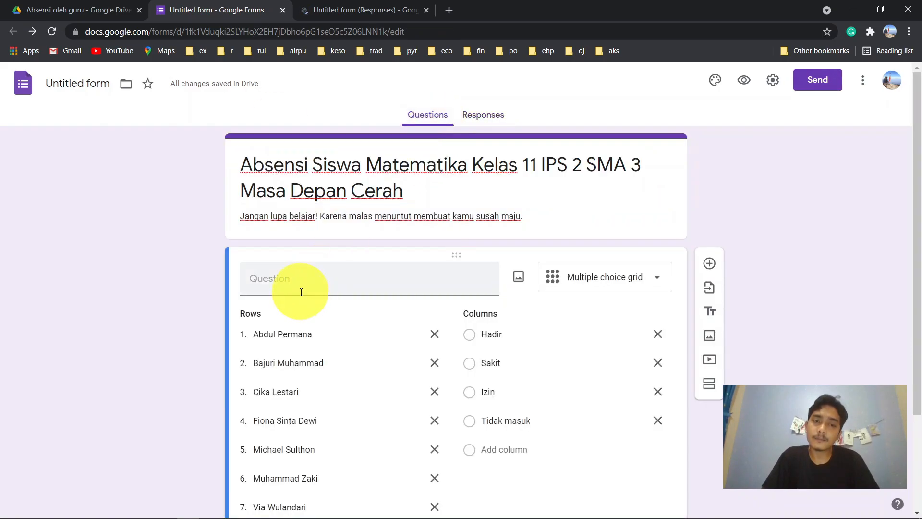
- Title the grid question 'Status kehadiran' and reload the sheet to see its effect on headers
left_click(302, 286)
type("Status kehadiran")
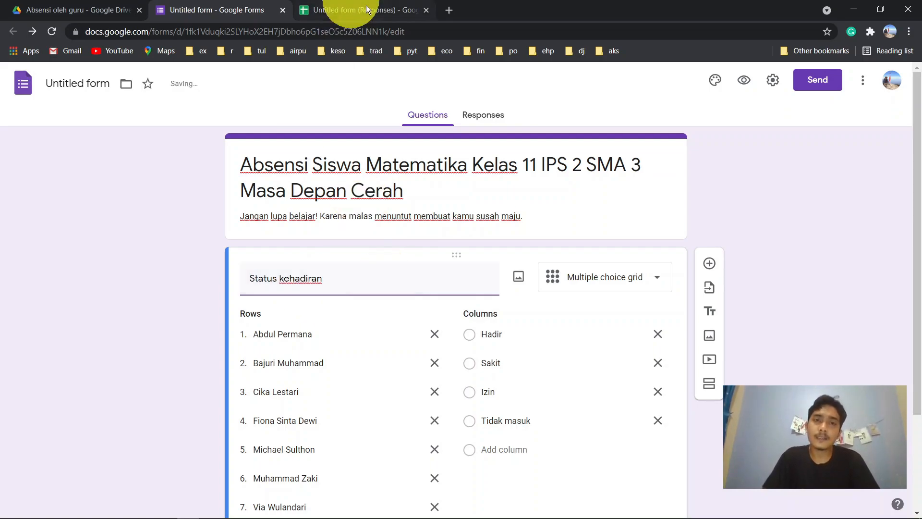
left_click(363, 10)
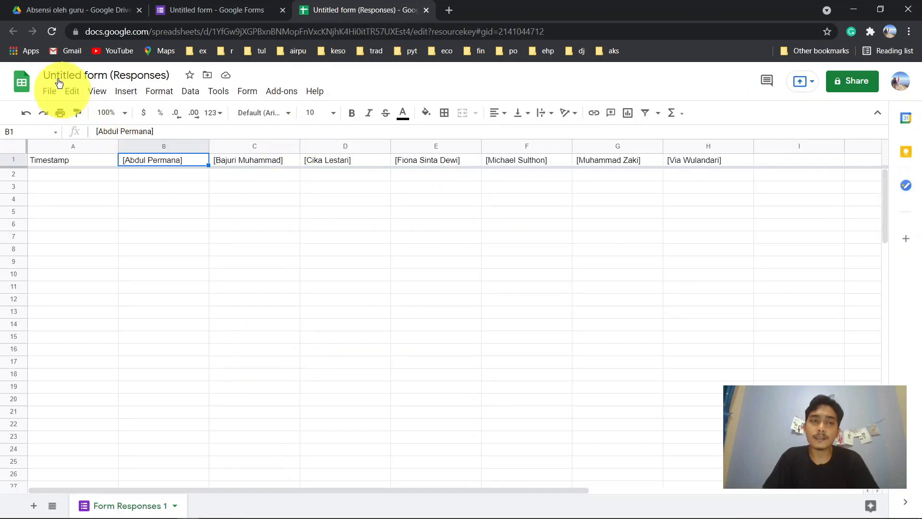
left_click(50, 32)
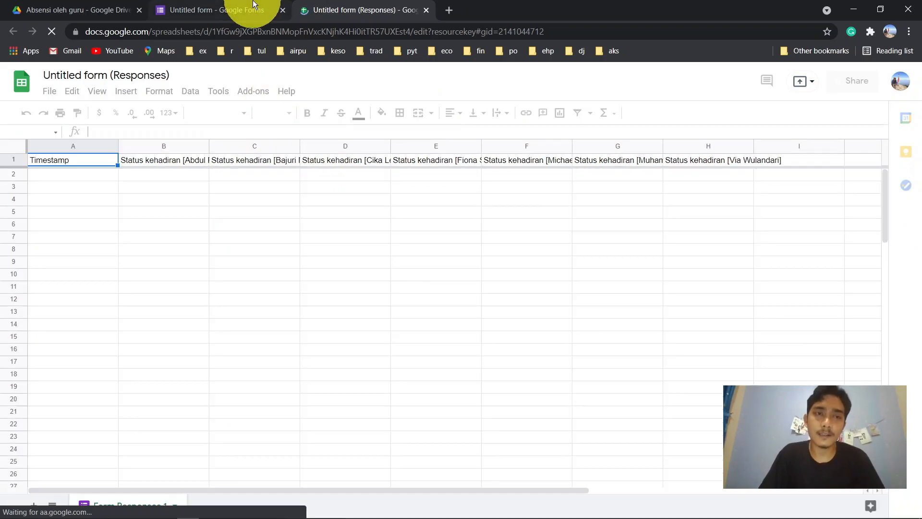
- Delete the 'Status kehadiran' title again, recheck the sheet, and return to the 0-responses summary
left_click(239, 6)
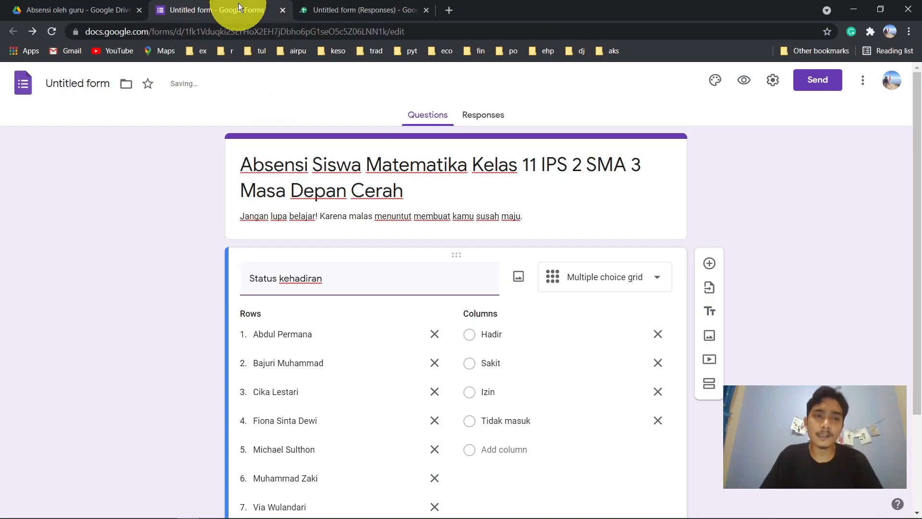
triple_click(370, 286)
key("BackSpace")
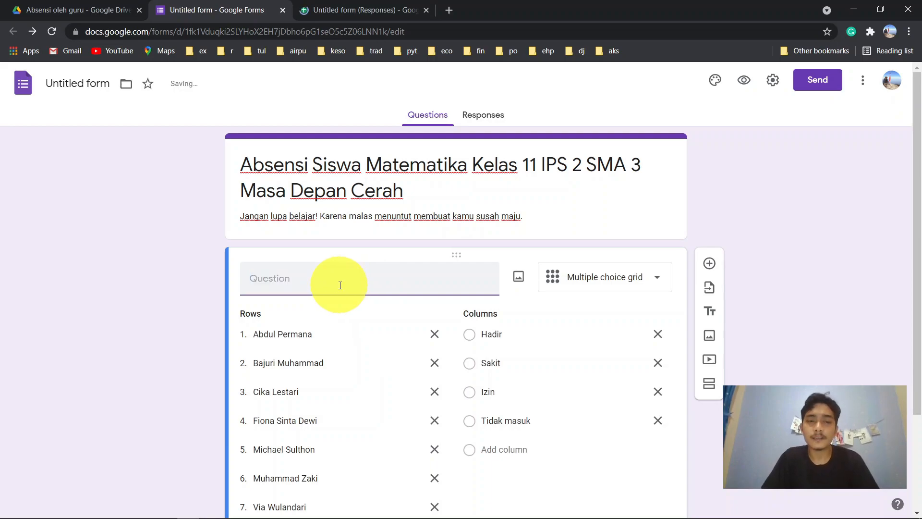
left_click(345, 6)
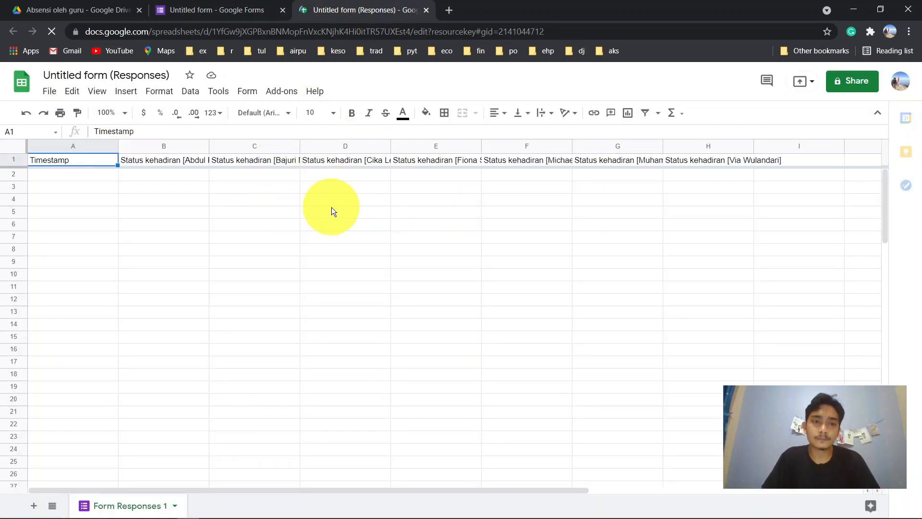
left_click(215, 180)
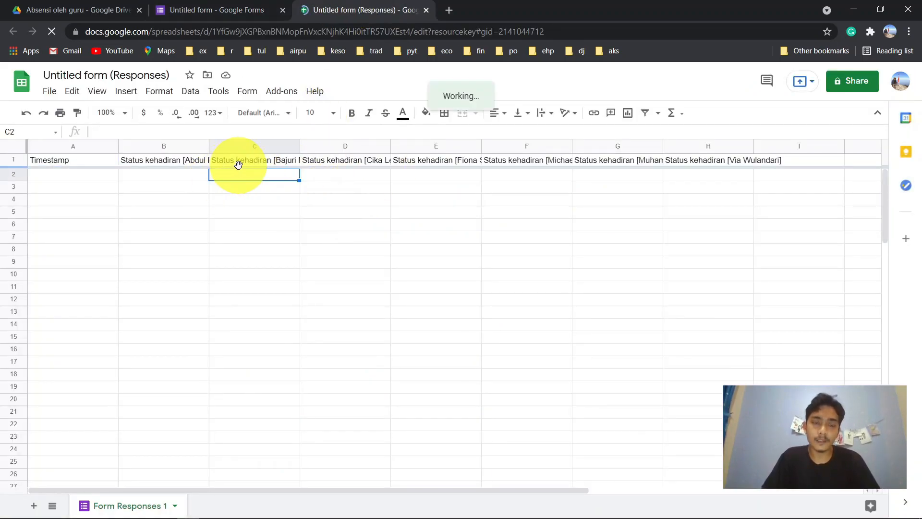
left_click(165, 182)
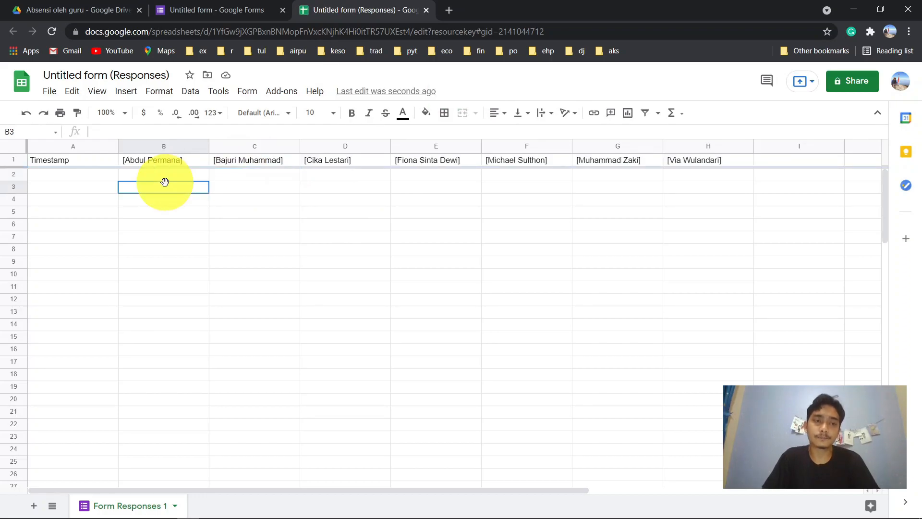
left_click(224, 6)
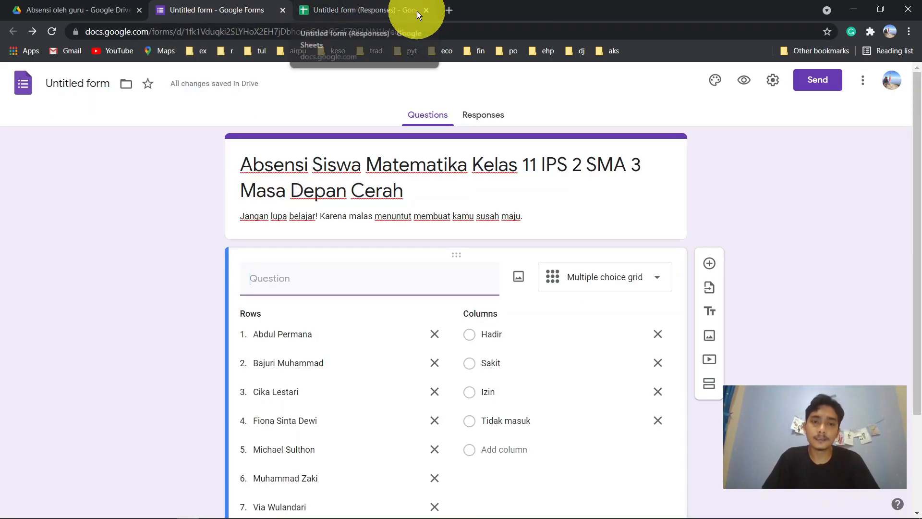
left_click(496, 118)
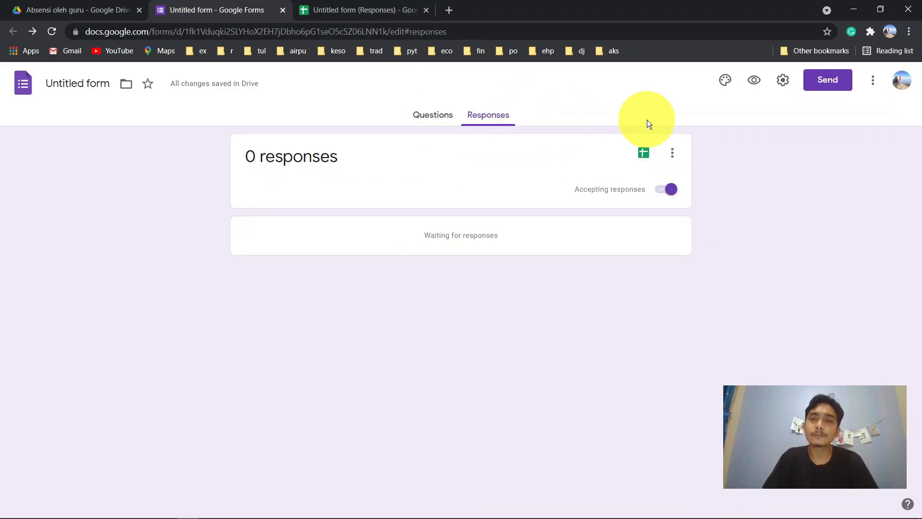
- Insert the open-book picture with heart-shaped pages from Work and School as the header
left_click(423, 115)
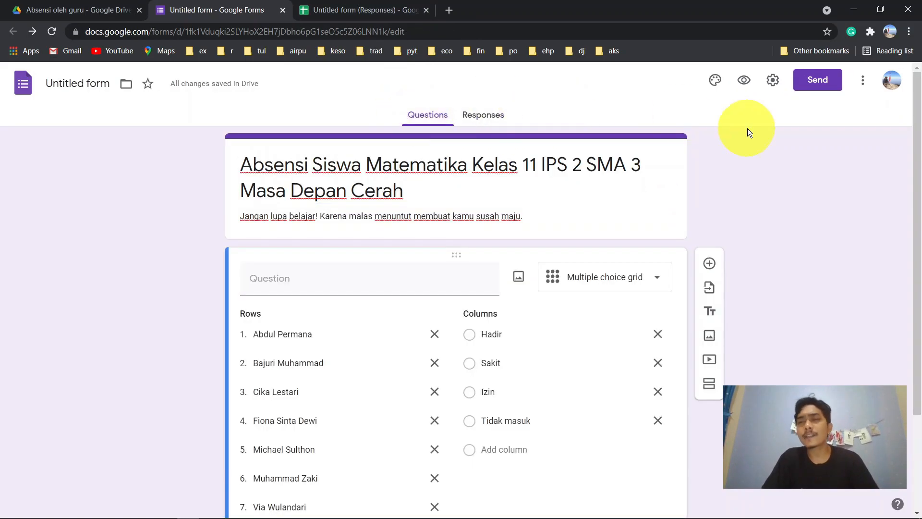
left_click(715, 80)
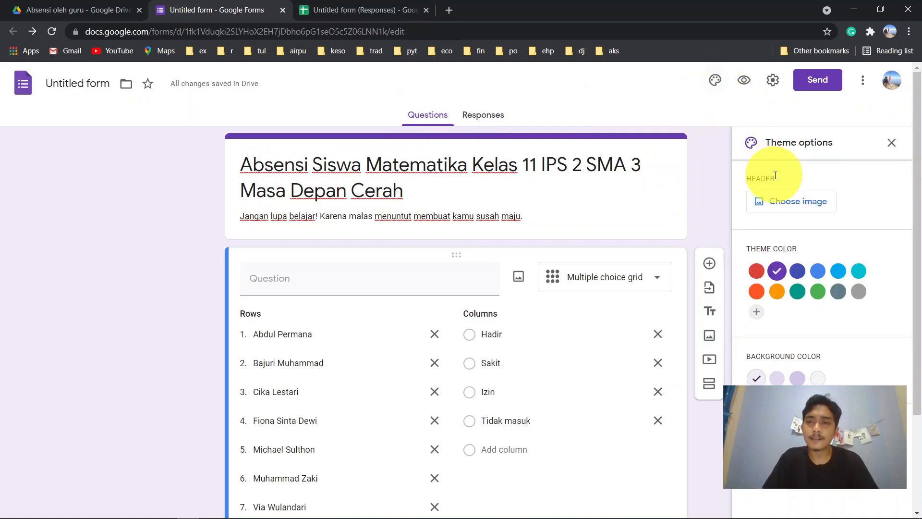
left_click(812, 199)
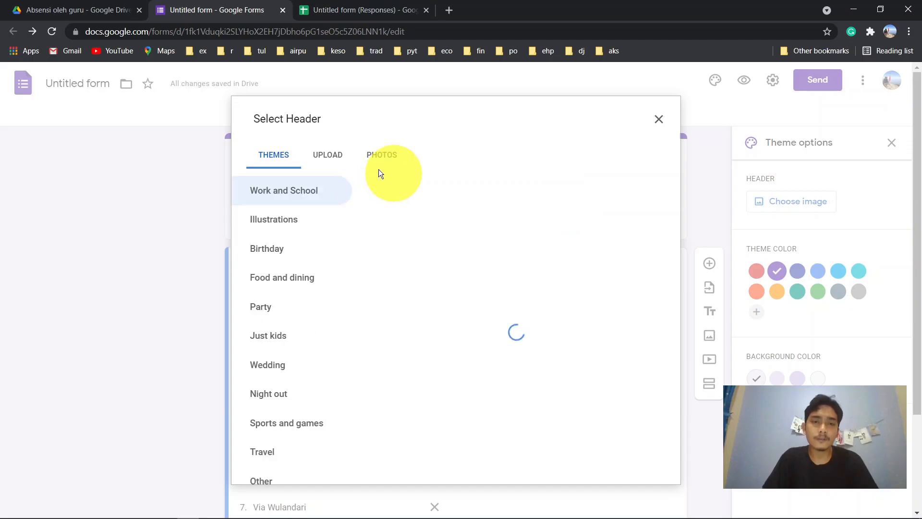
left_click(338, 158)
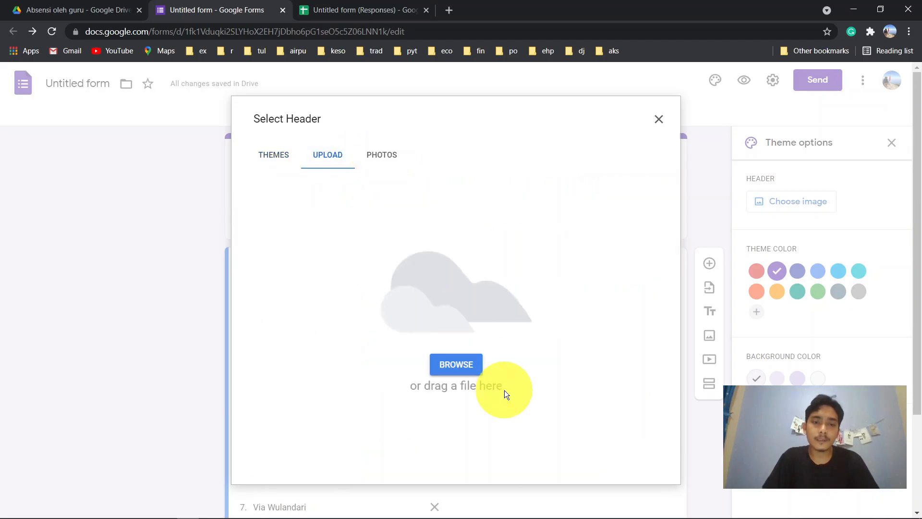
left_click(274, 155)
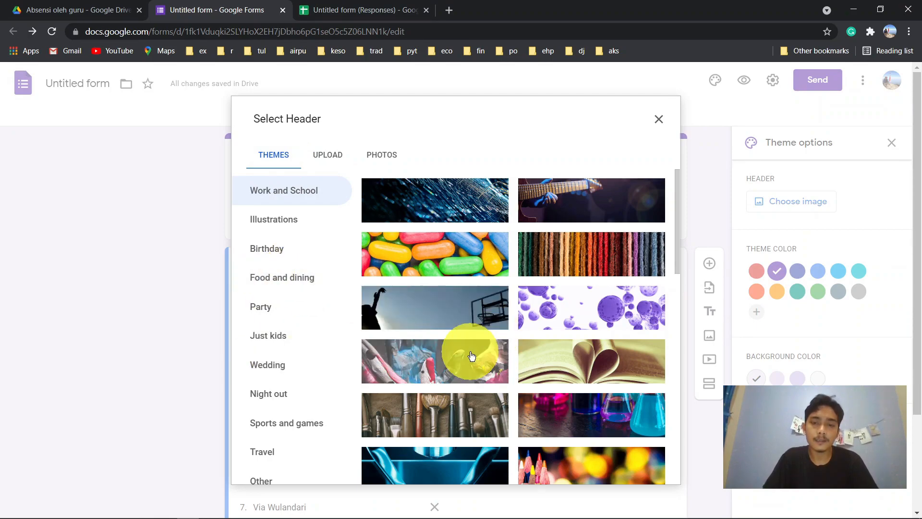
left_click(618, 366)
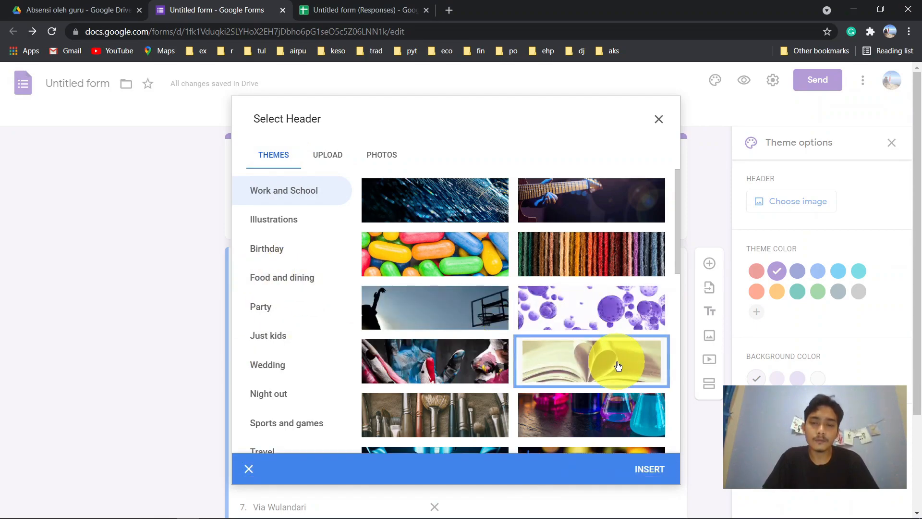
left_click(659, 473)
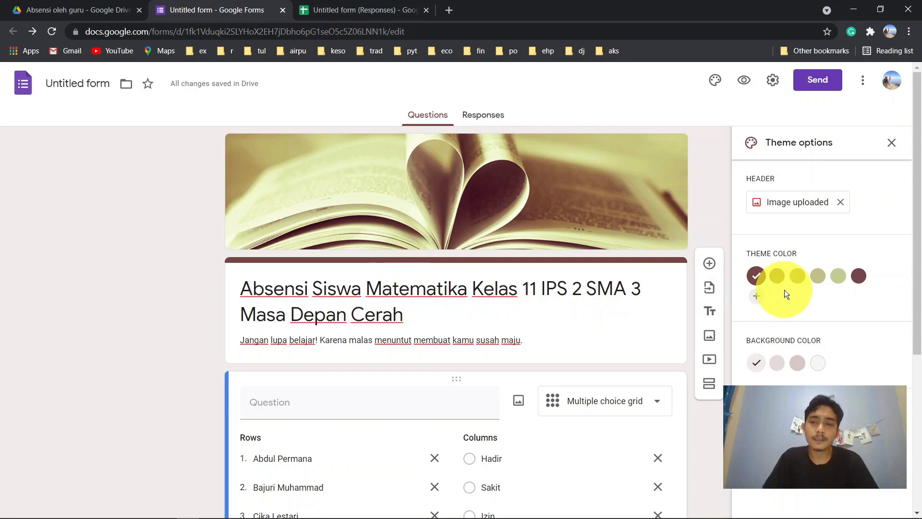
- Set a custom blue theme colour, #0022ff
left_click(755, 295)
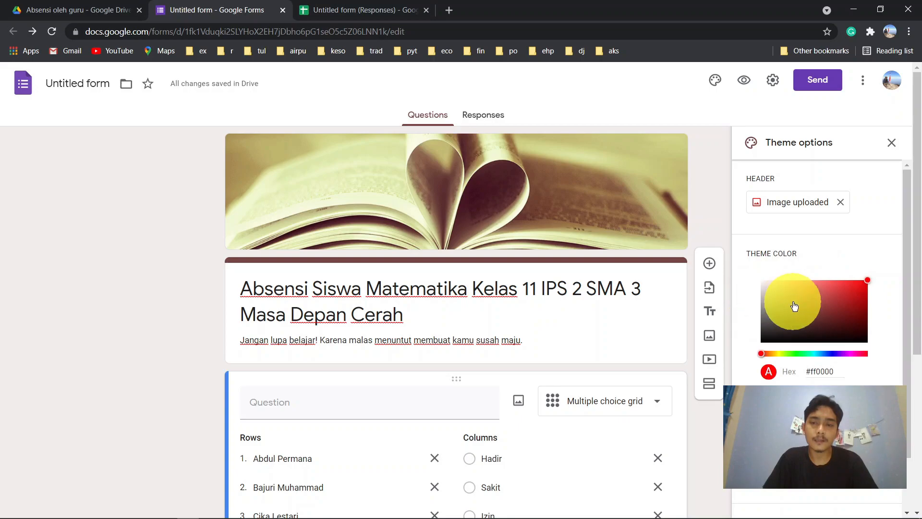
left_click(835, 354)
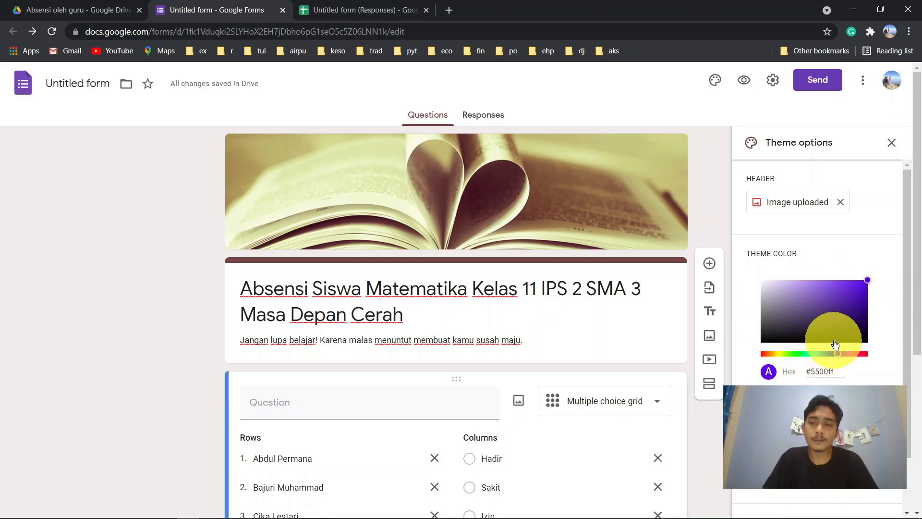
left_click(830, 354)
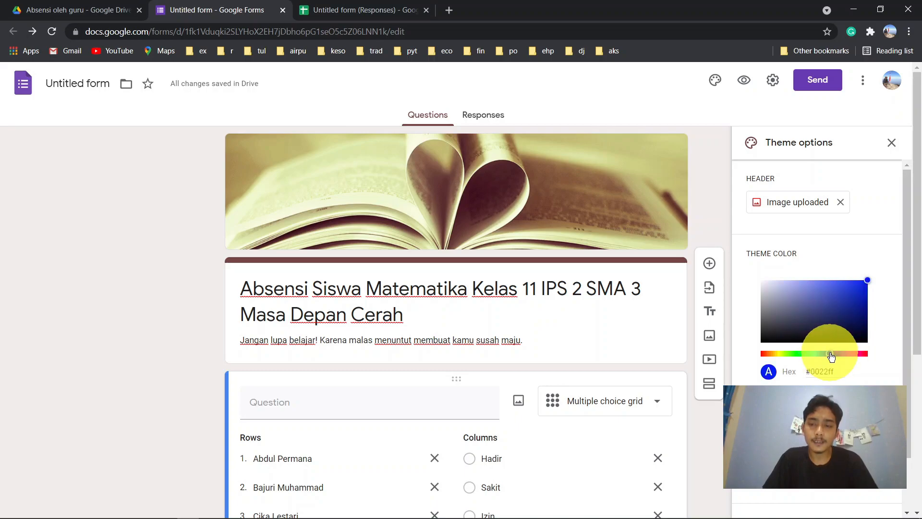
left_click(844, 384)
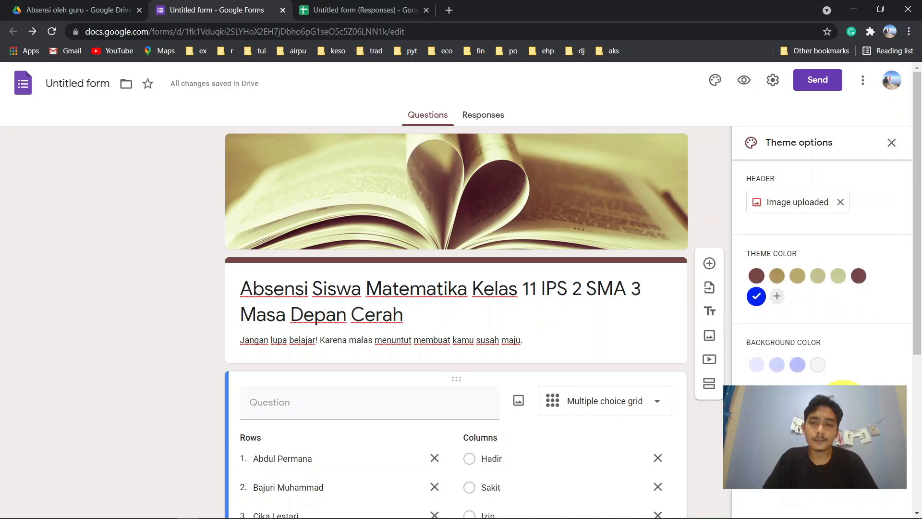
- Choose the lightest blue background and the Playful font for the form
left_click(804, 372)
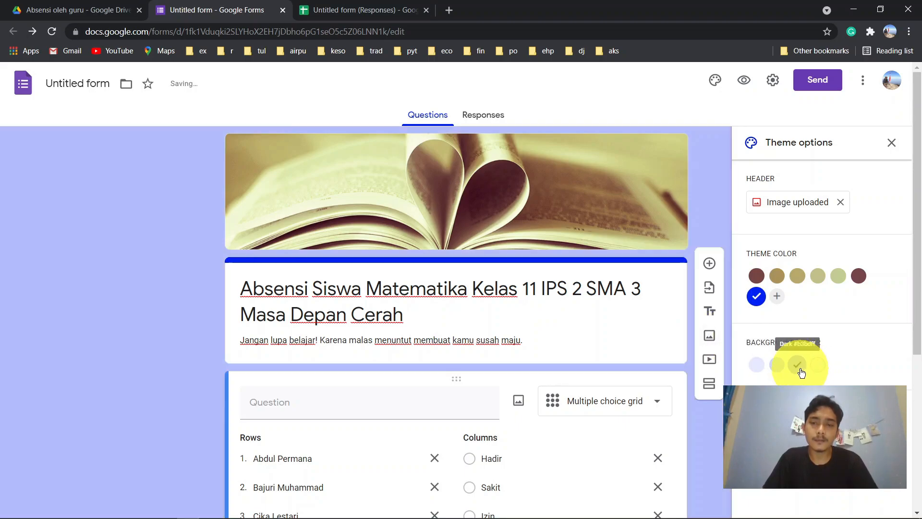
left_click(776, 367)
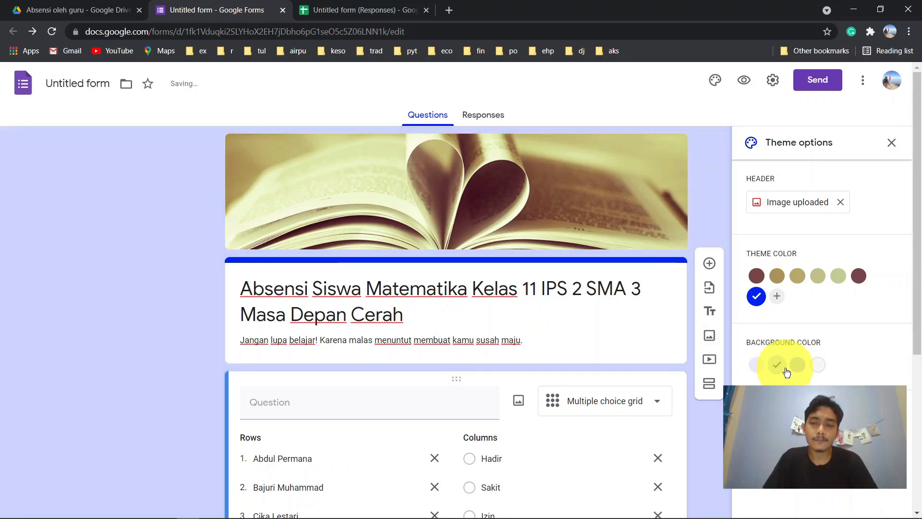
left_click(757, 366)
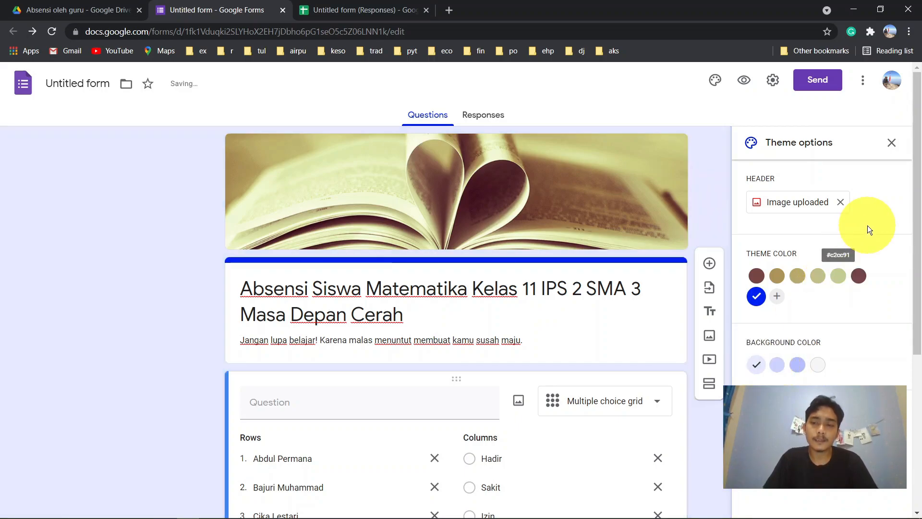
scroll(867, 226, "down", 2)
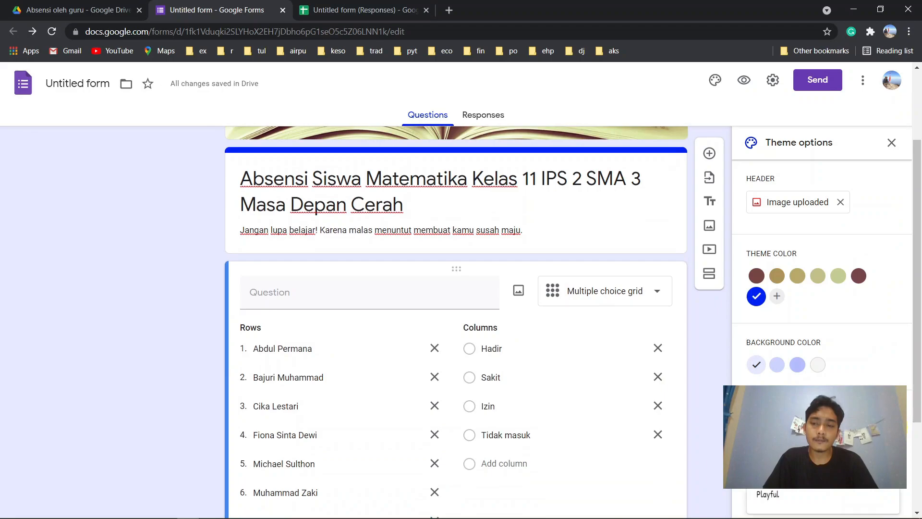
left_click(790, 493)
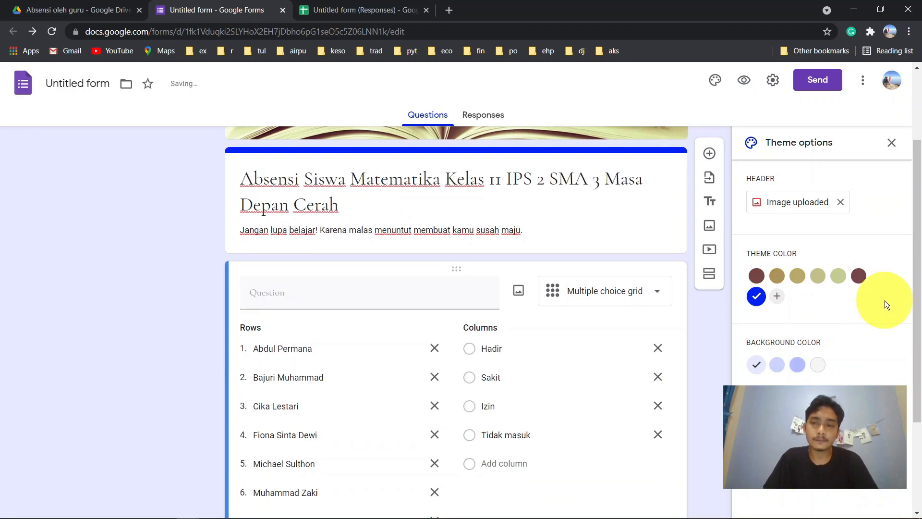
left_click(891, 143)
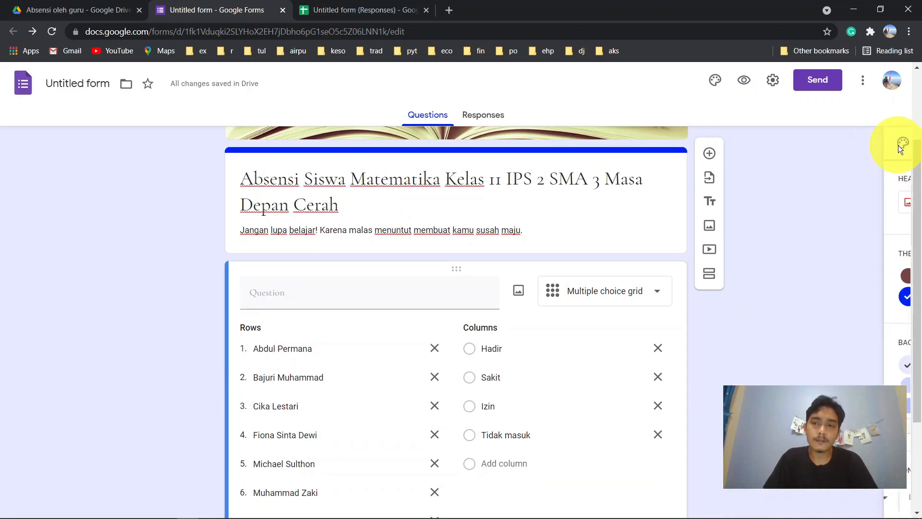
scroll(789, 199, "down", 3)
scroll(788, 199, "up", 5)
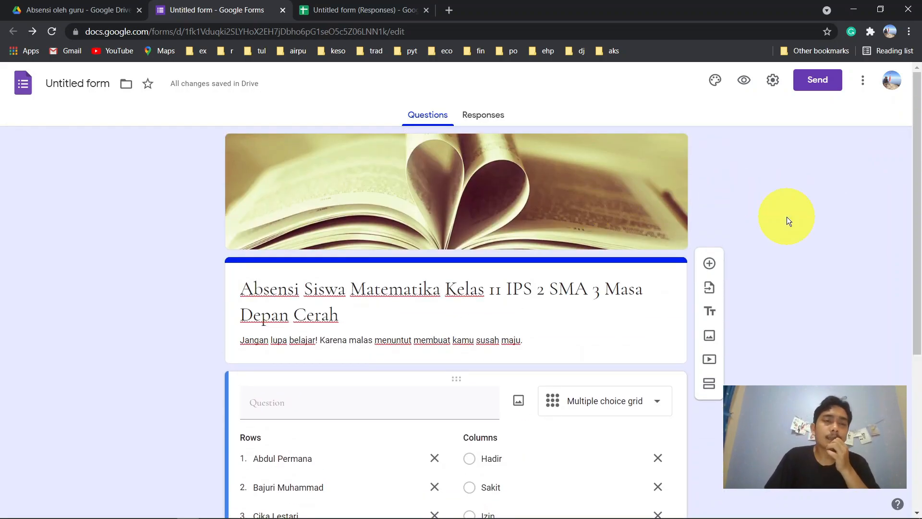
- Rename the form file to 'Absensi Siswa Matematika Kelas 11 IPS 2 SMA 3 Masa Depan Cerah'
triple_click(306, 311)
left_click(168, 265)
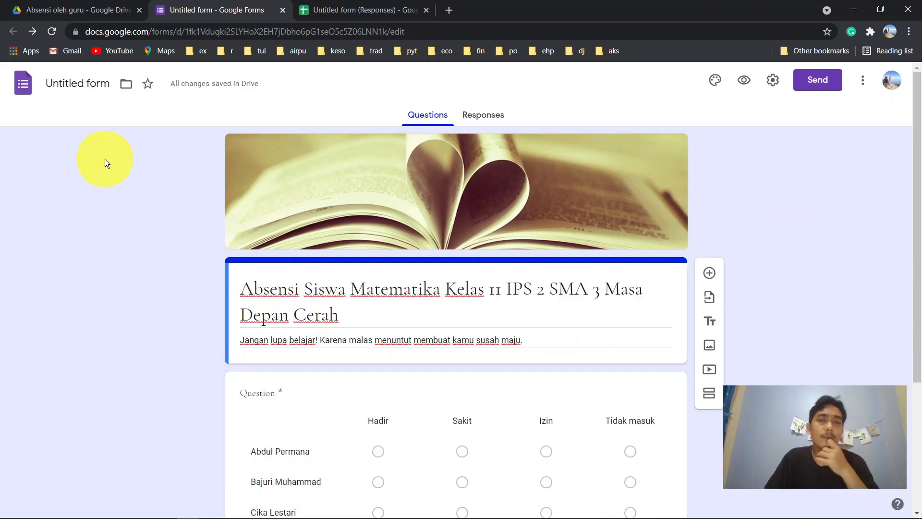
left_click(83, 86)
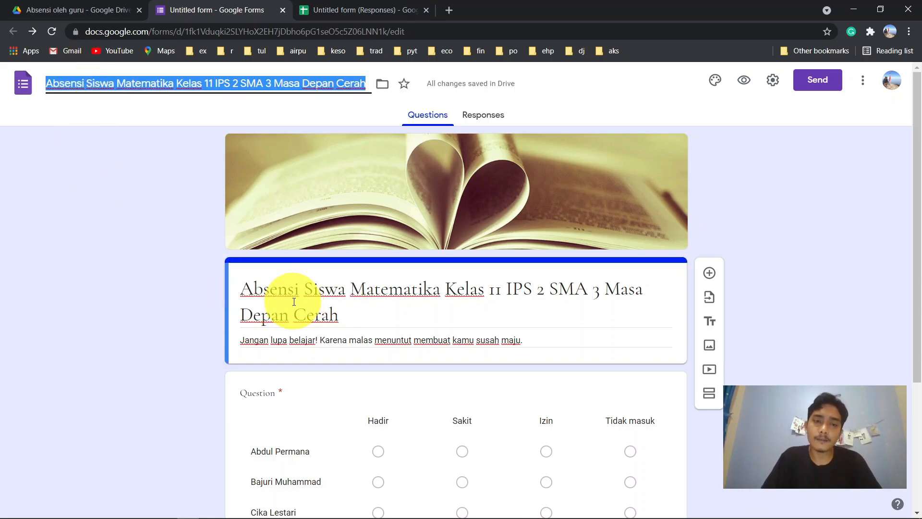
left_click(153, 145)
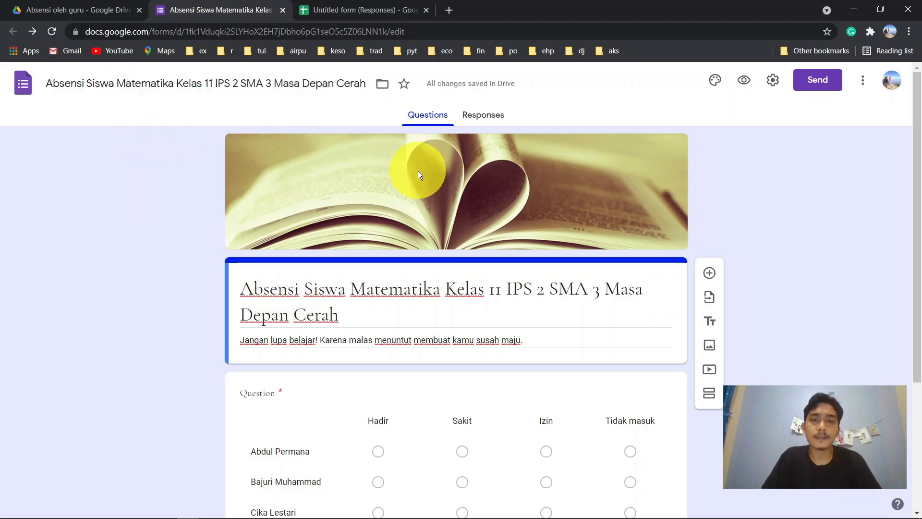
scroll(833, 236, "down", 2)
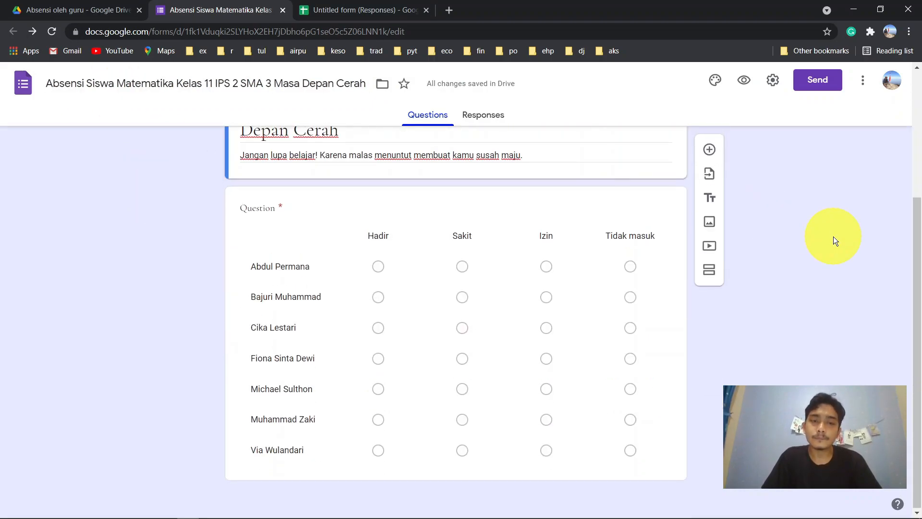
scroll(834, 237, "up", 2)
scroll(822, 292, "down", 4)
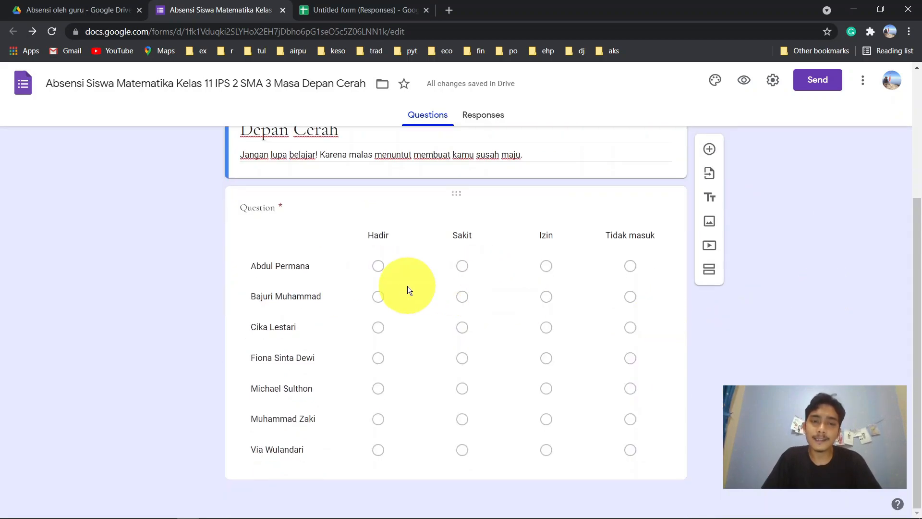
scroll(789, 206, "up", 4)
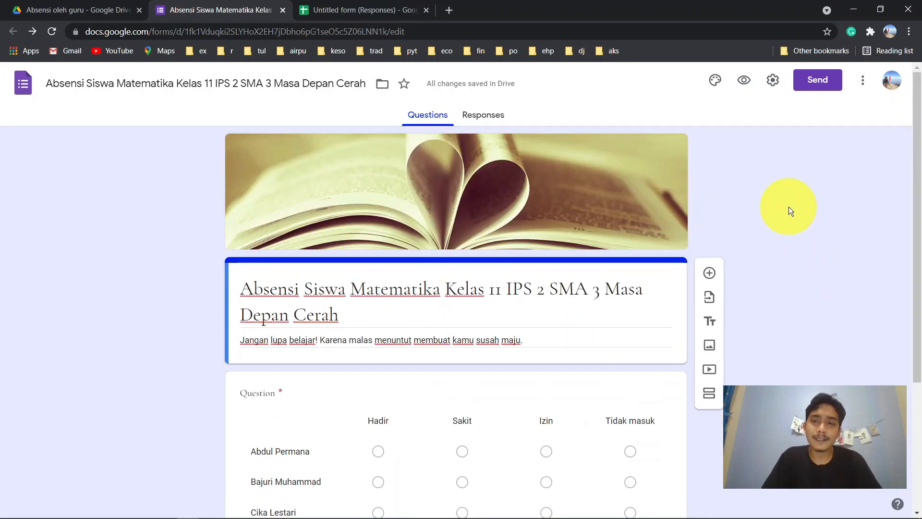
- Preview the attendance form as a respondent and scroll through the seven-student grid
left_click(746, 82)
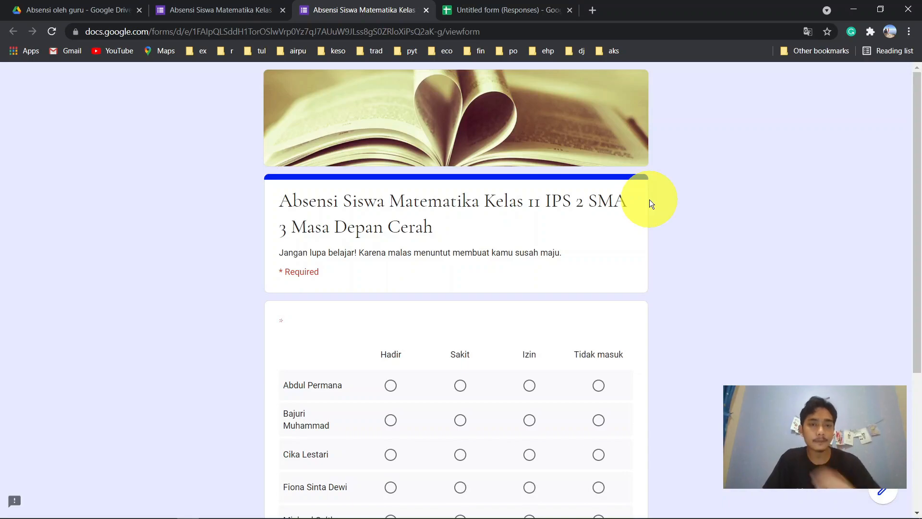
scroll(726, 219, "down", 4)
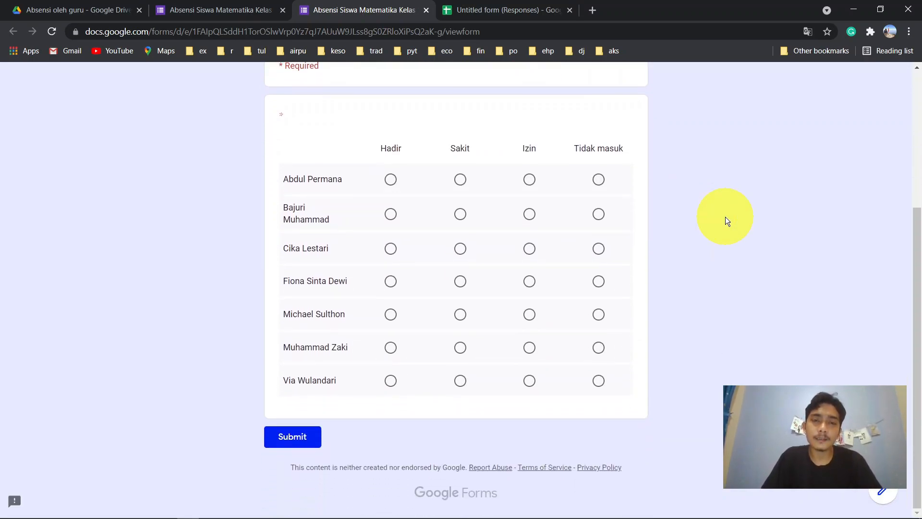
scroll(726, 220, "up", 3)
scroll(725, 220, "up", 1)
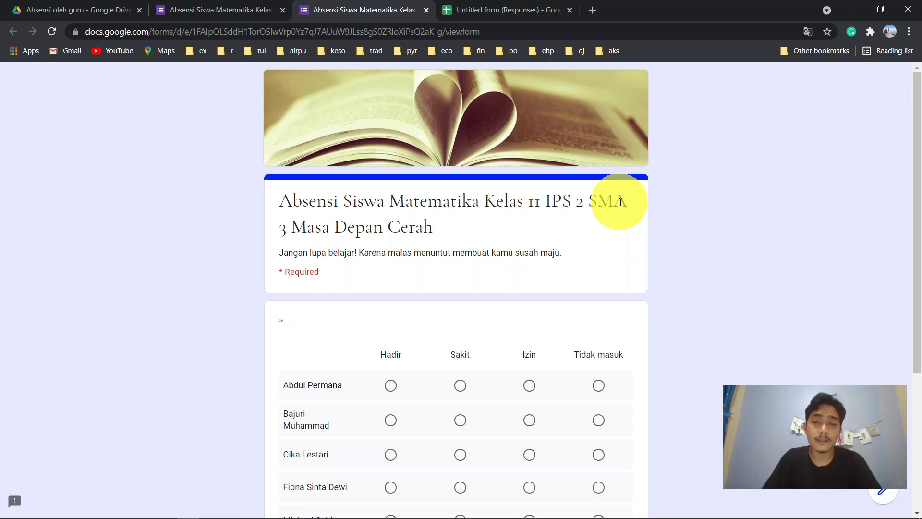
scroll(621, 202, "down", 1)
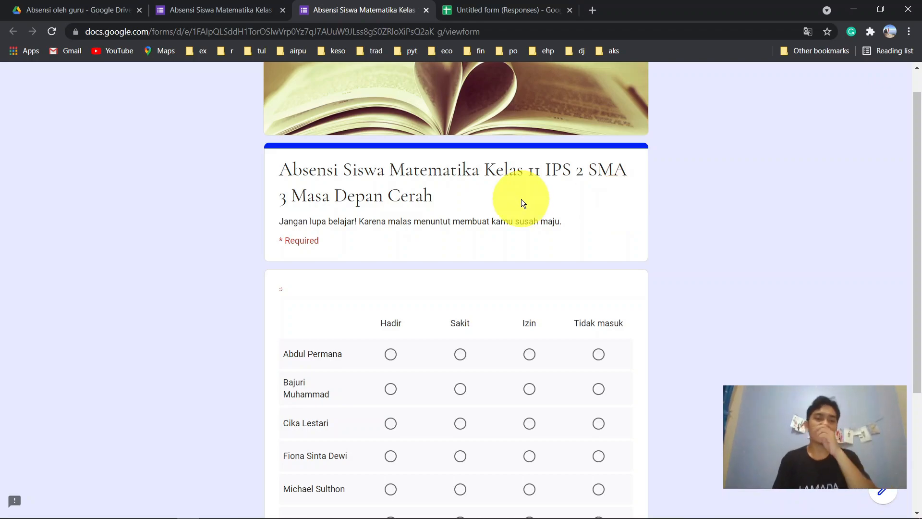
scroll(522, 201, "down", 1)
scroll(522, 203, "down", 2)
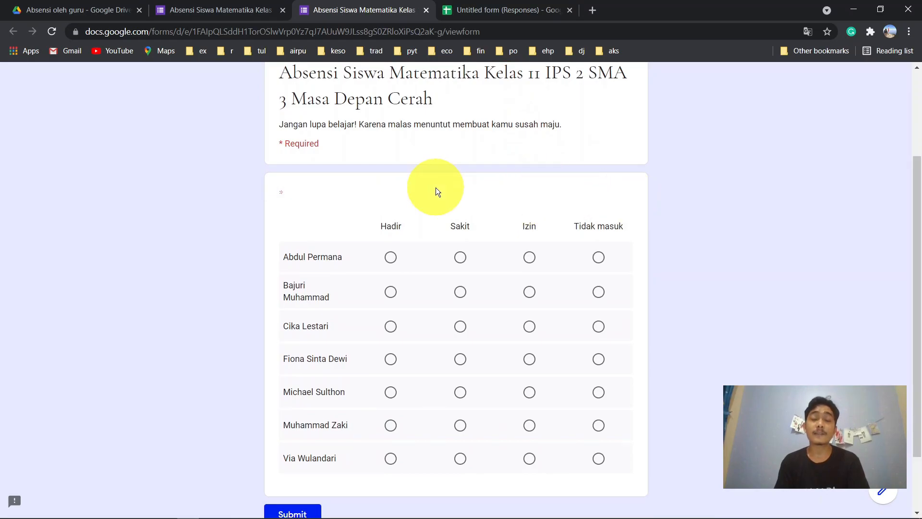
scroll(436, 192, "down", 1)
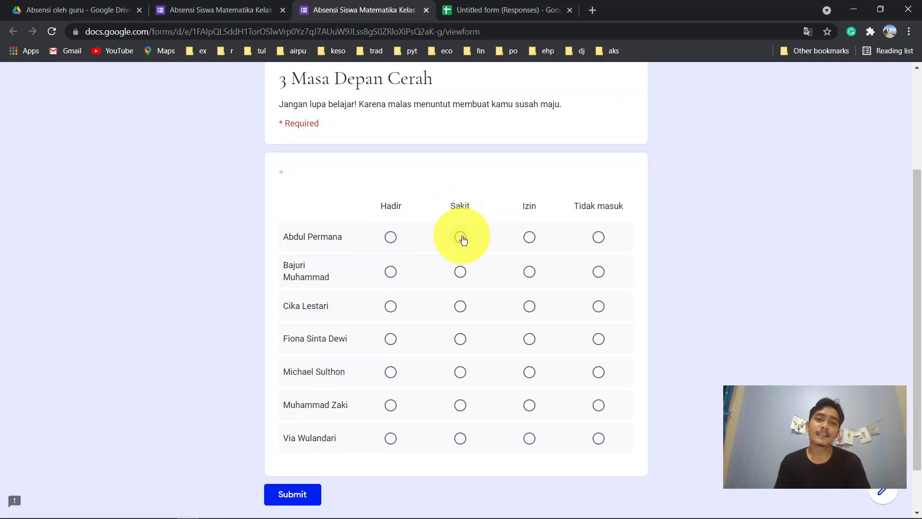
- Mark the first student Sakit and the remaining six students Hadir in the test attendance
left_click(461, 237)
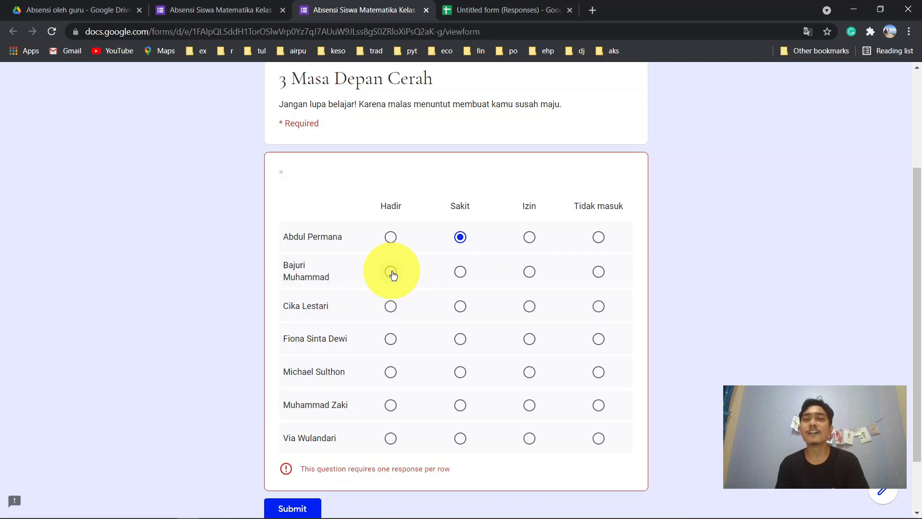
left_click(392, 273)
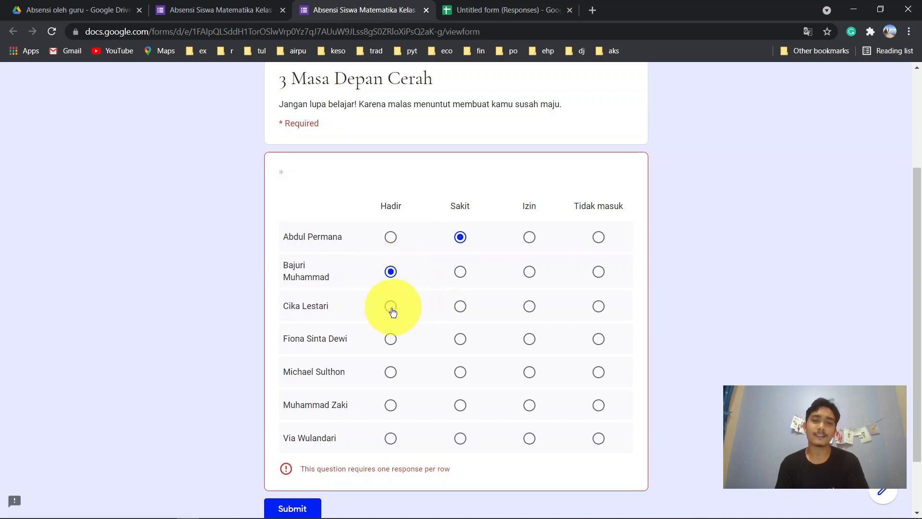
left_click(391, 310)
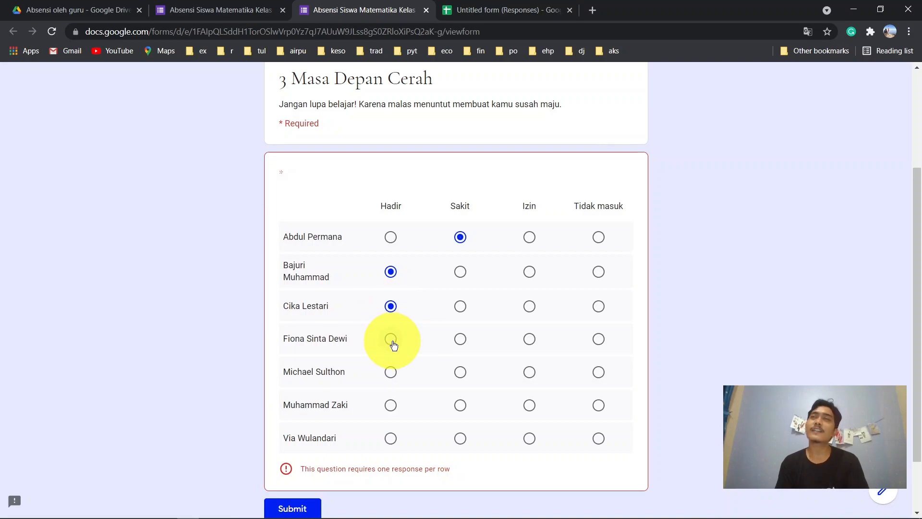
left_click(393, 342)
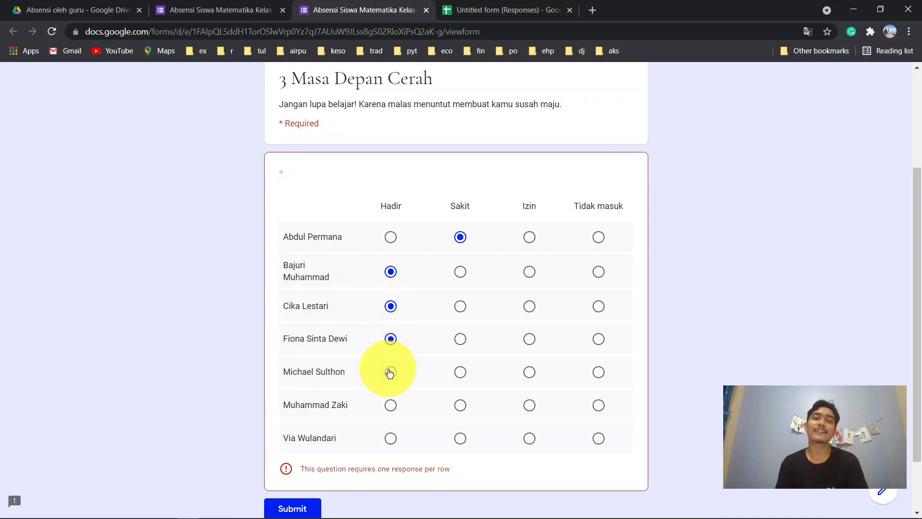
left_click(392, 374)
left_click(393, 409)
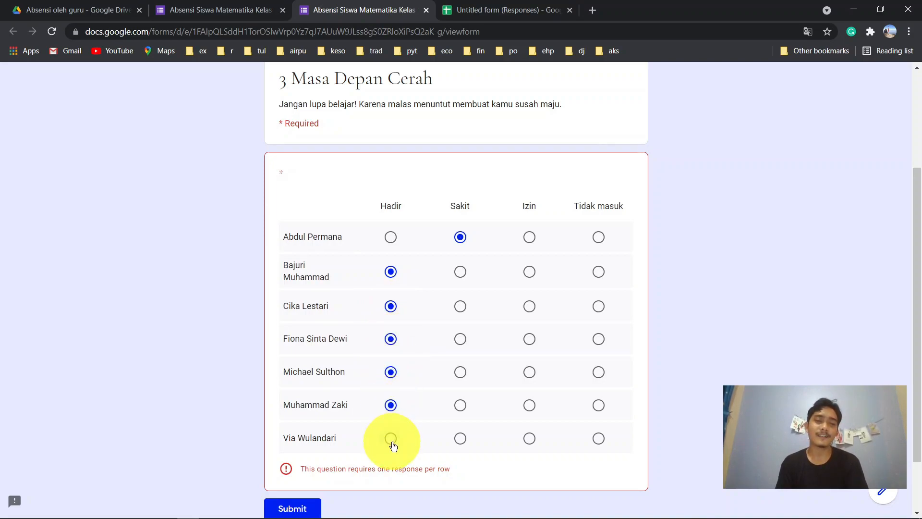
left_click(391, 440)
- Submit the test attendance response
scroll(202, 447, "down", 1)
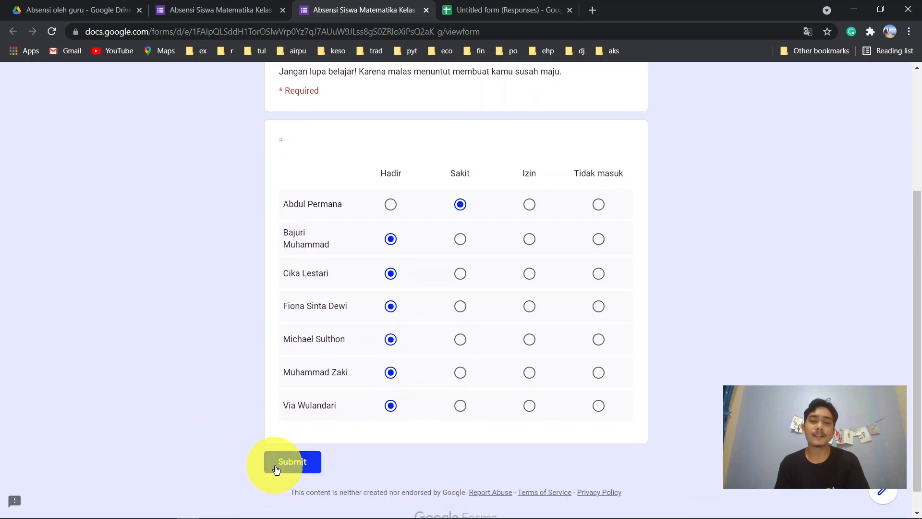
scroll(338, 333, "up", 4)
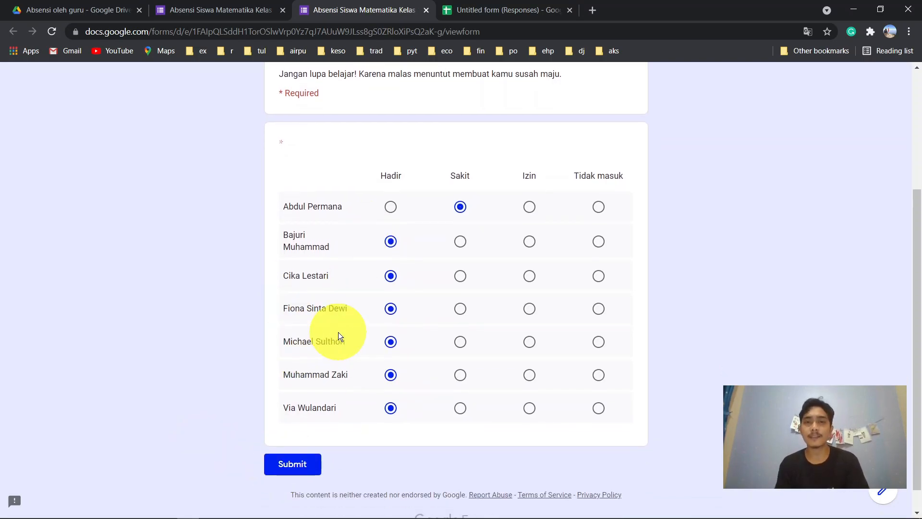
scroll(338, 333, "down", 4)
left_click(307, 434)
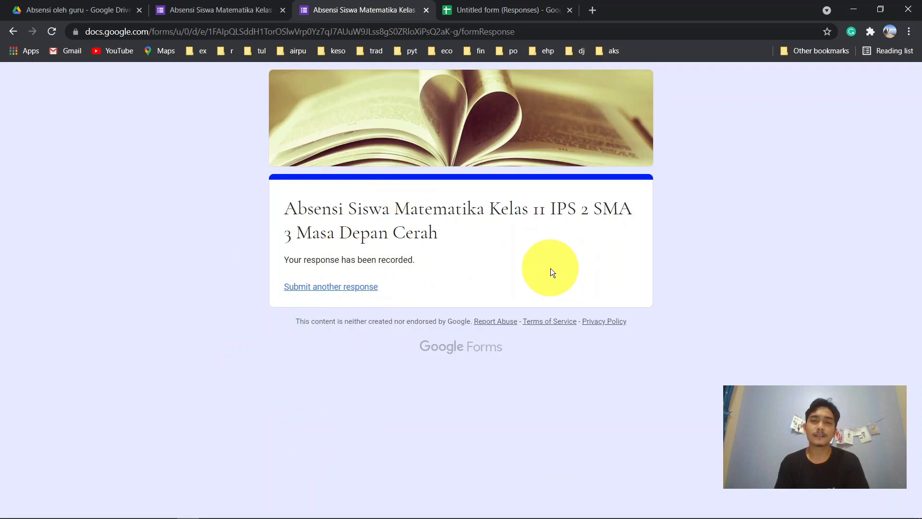
- In the linked responses sheet, check row 2's timestamp and first Sakit and Hadir statuses
left_click(483, 7)
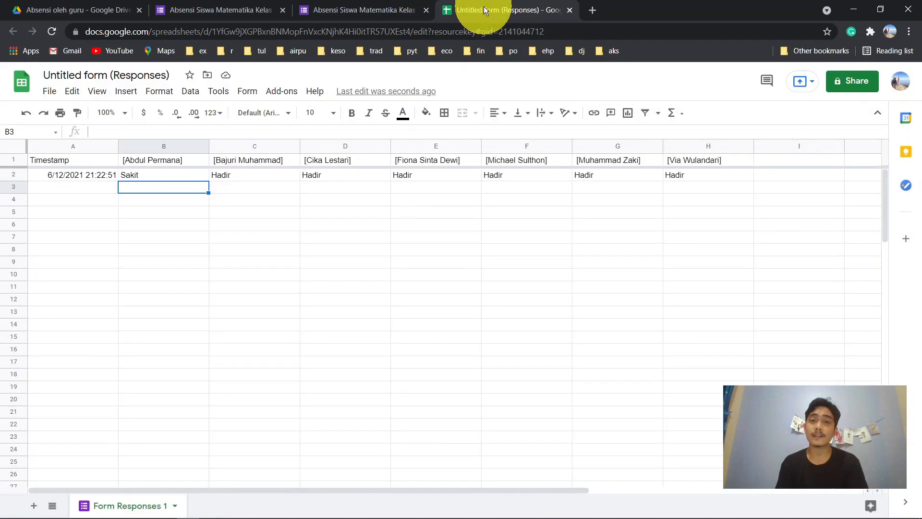
left_click(275, 204)
key("Up")
key("Up")
key("Left")
key("Left")
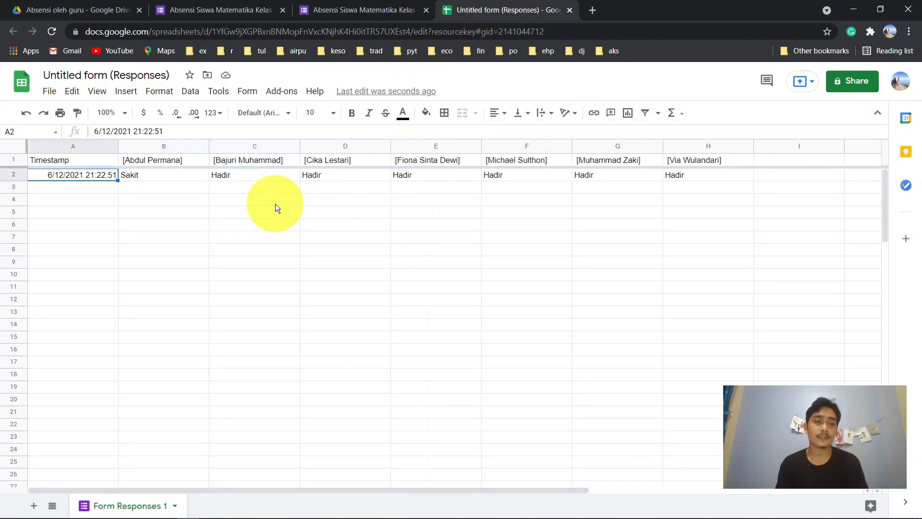
key("Right")
key("Right")
key("Left")
key("Up")
key("Down")
key("Up")
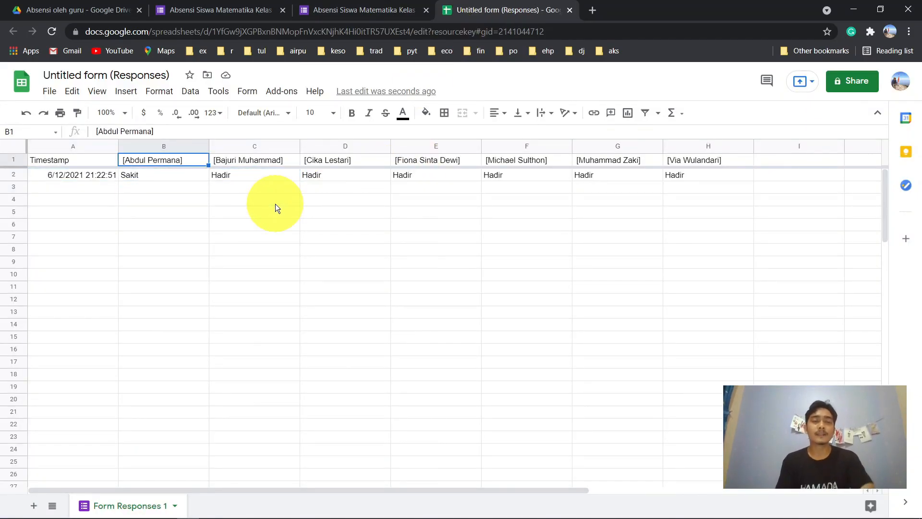
key("Down")
key("Right")
key("Left")
key("Right")
- Scan across row 2 to confirm the remaining students are all recorded Hadir
key("ctrl+shift+Right")
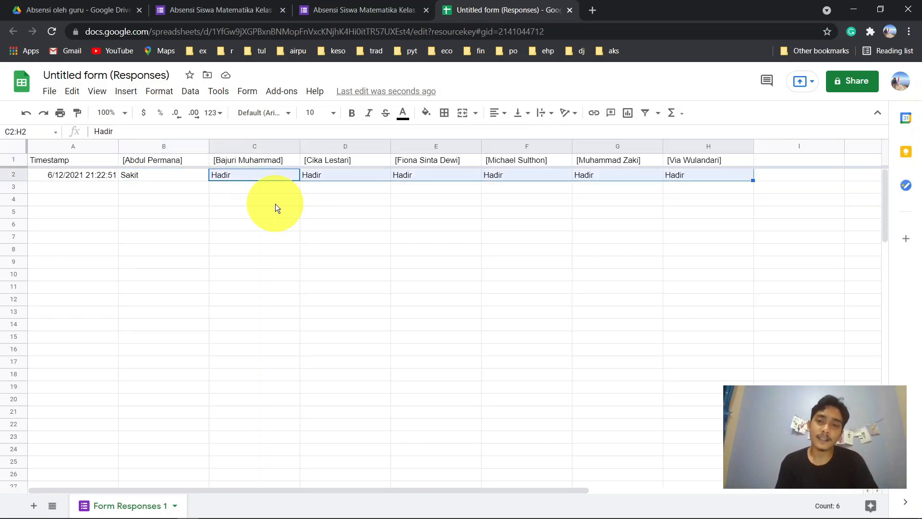
key("Home")
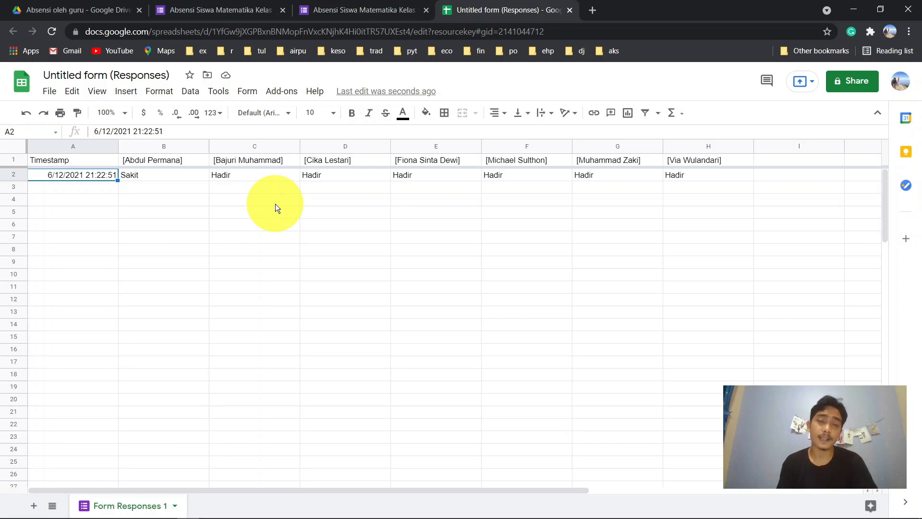
key("Right")
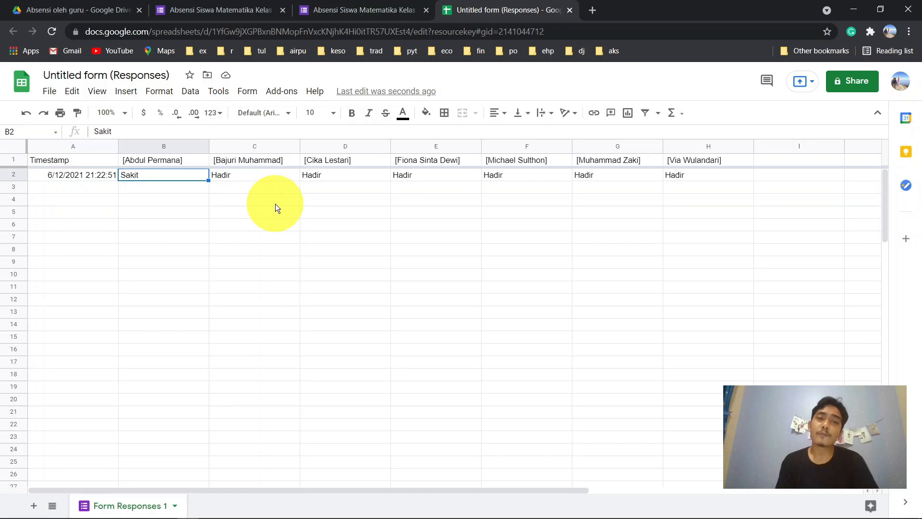
key("Right")
key("Left")
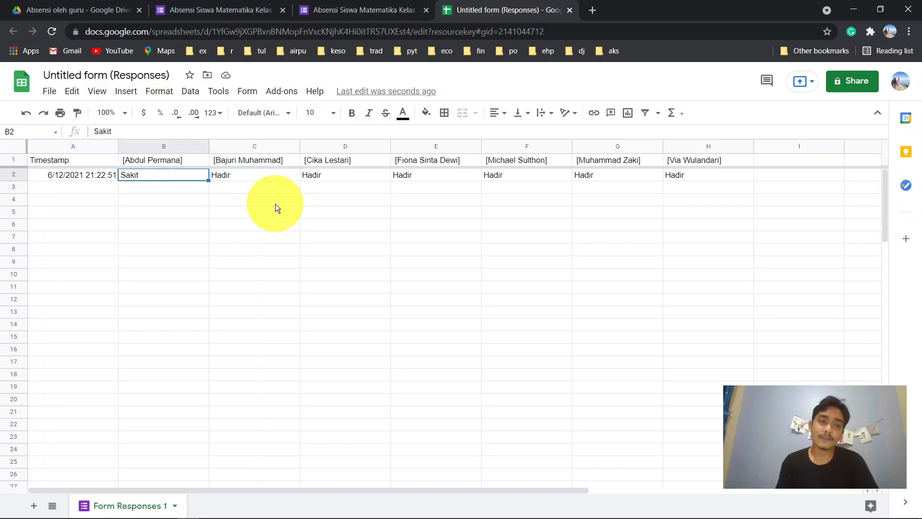
key("Right")
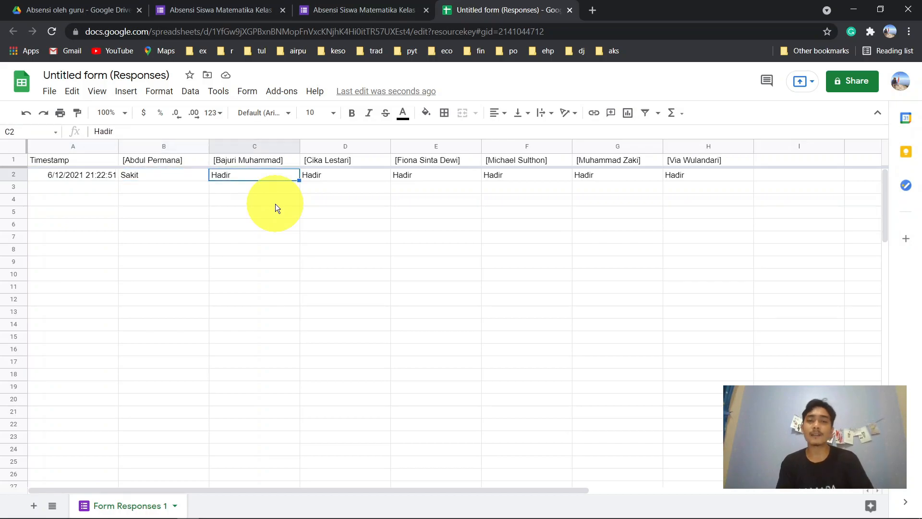
key("ctrl+Right")
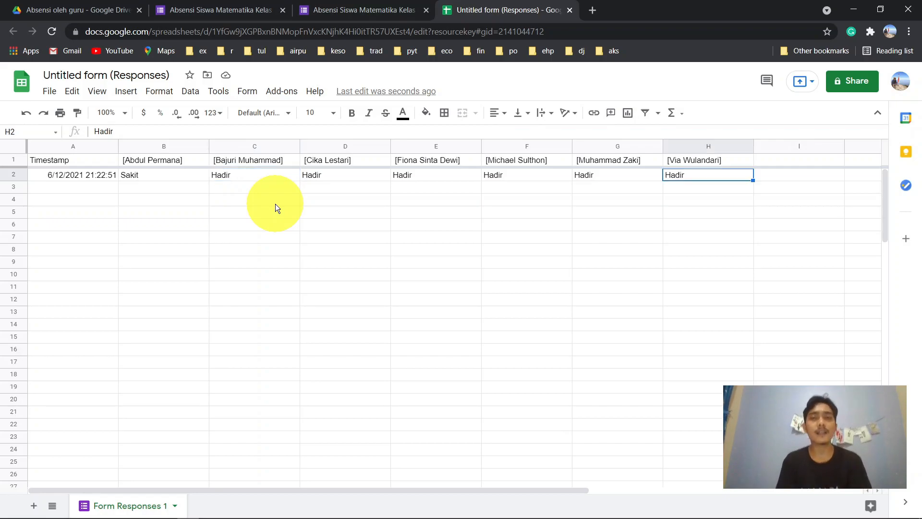
key("ctrl+Left")
key("Right")
key("Right")
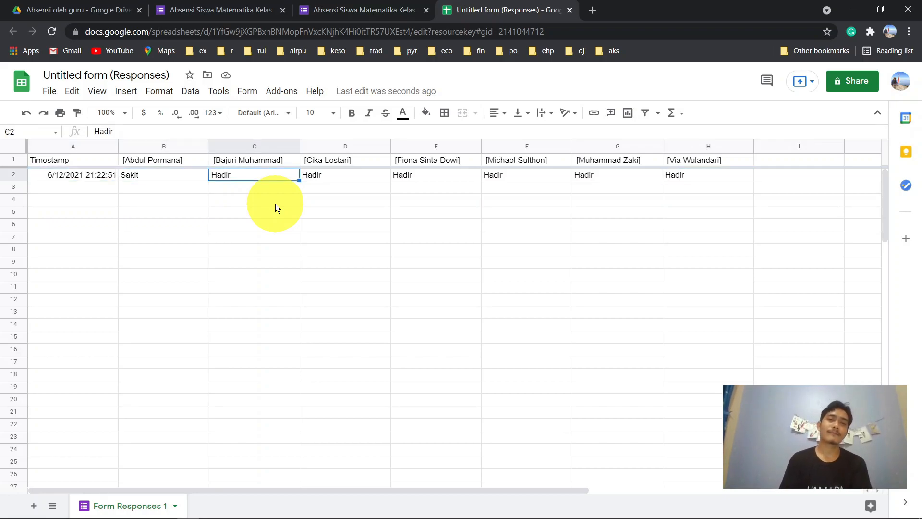
- Close the Sheets and response tabs, then copy the form's shortened link from Send
left_click(572, 10)
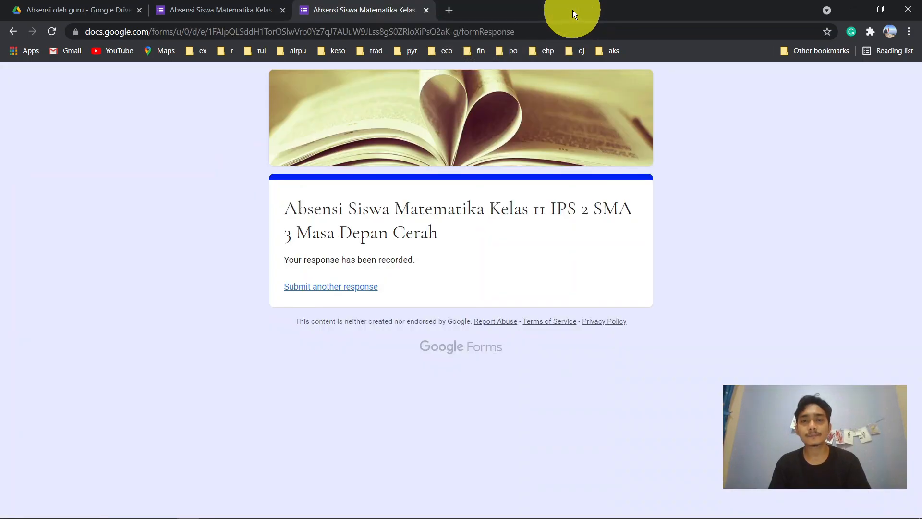
left_click(425, 9)
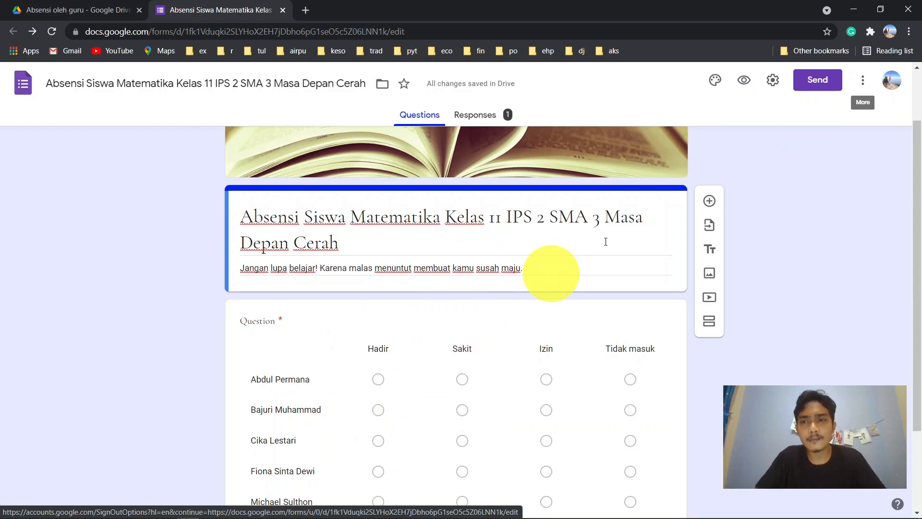
left_click(816, 79)
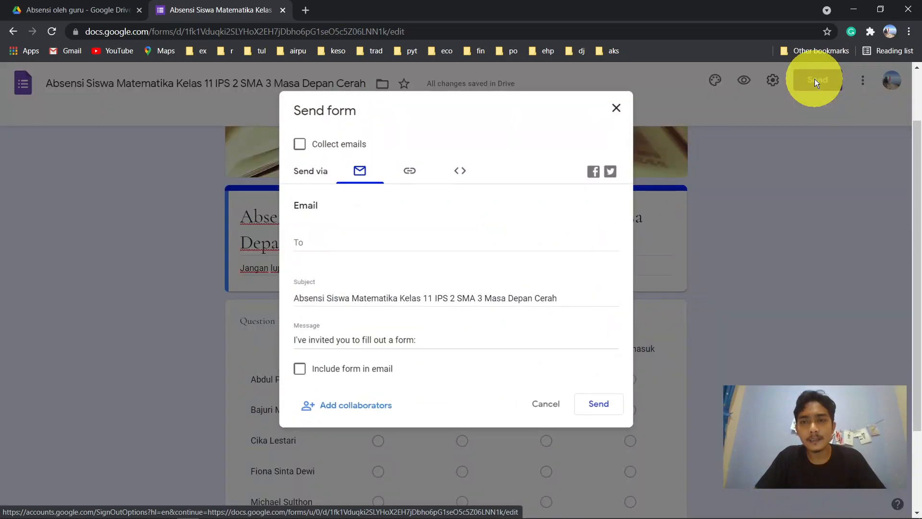
left_click(408, 172)
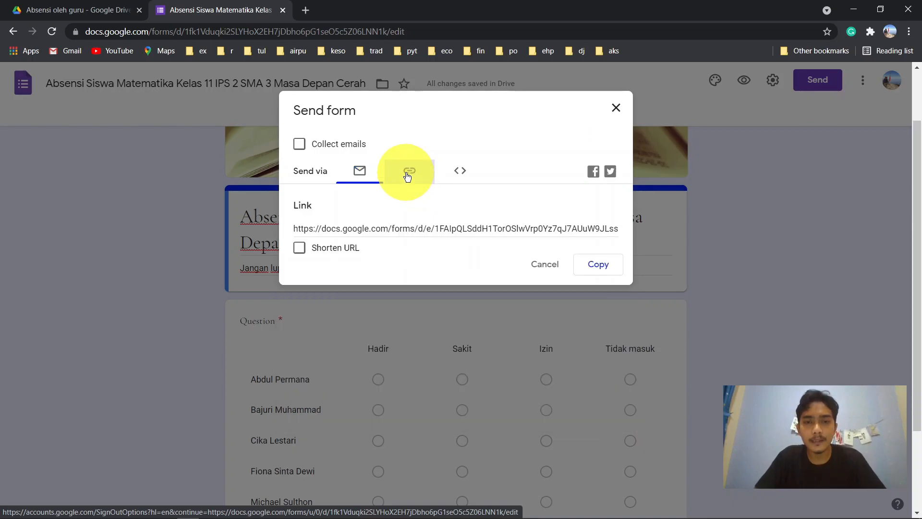
left_click(299, 249)
left_click(300, 249)
left_click(303, 253)
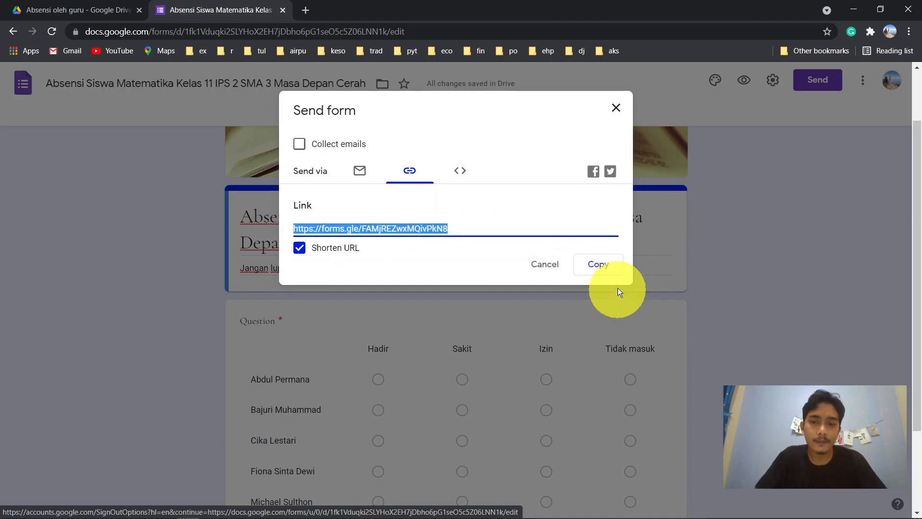
left_click(611, 263)
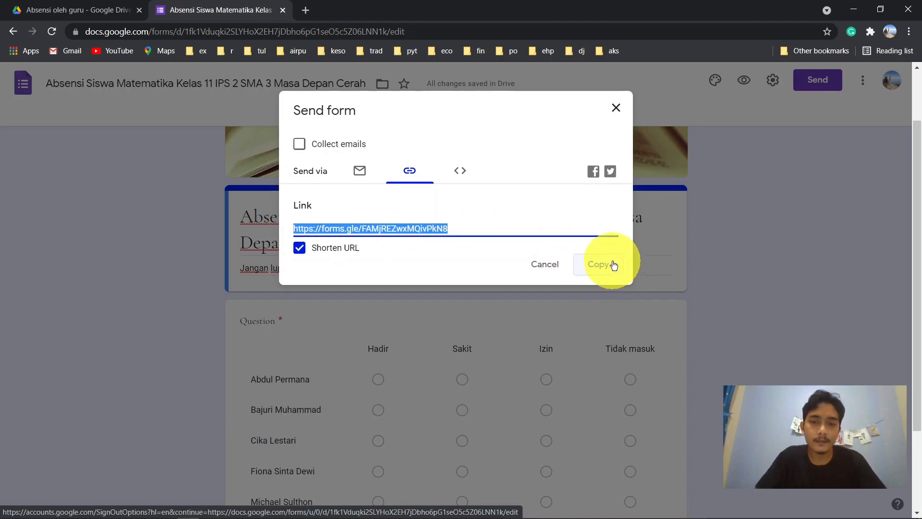
left_click(616, 108)
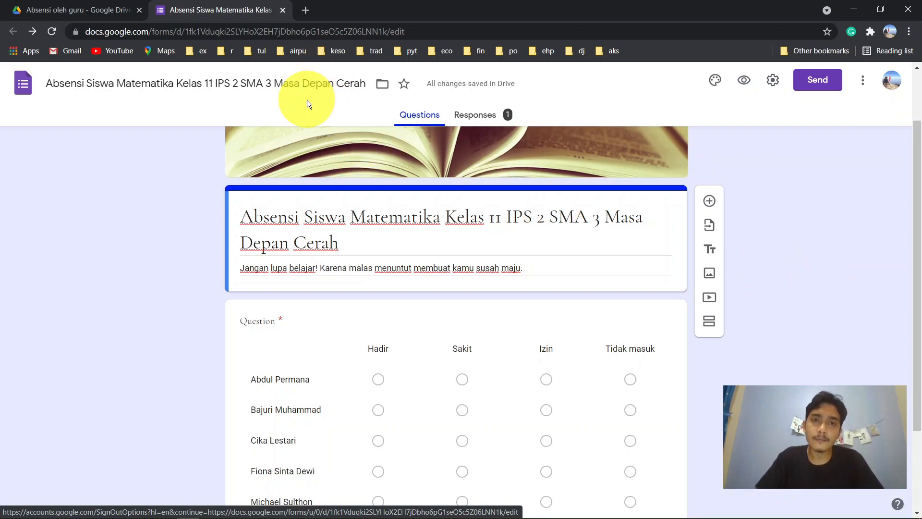
- Load the copied short link in a new browser tab to show the blank attendance form
left_click(305, 10)
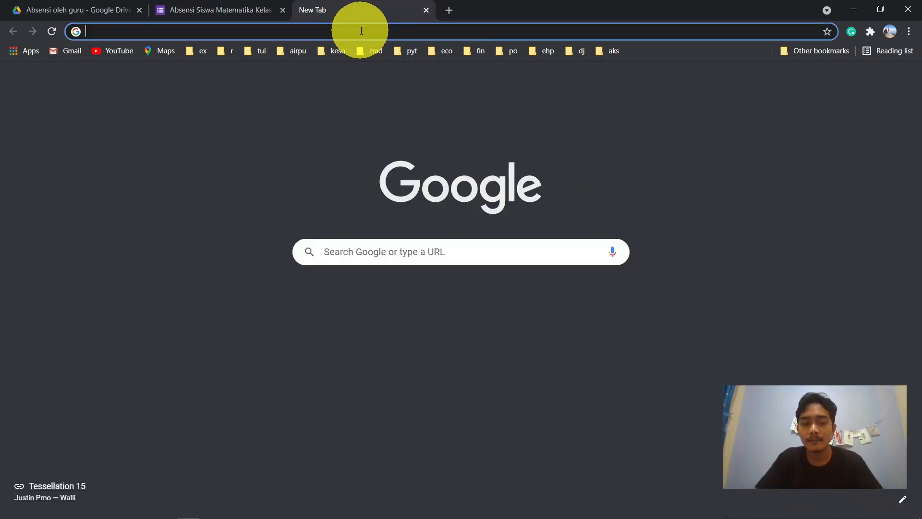
key("ctrl+v")
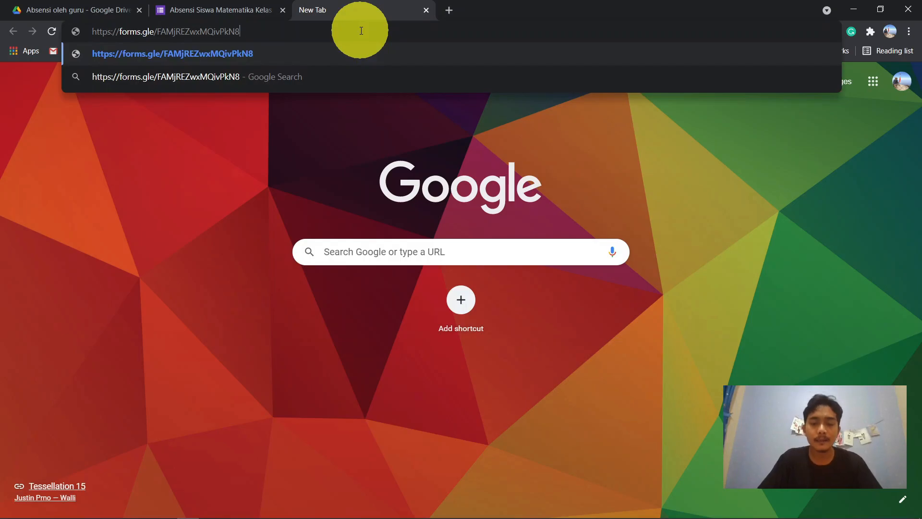
key("Return")
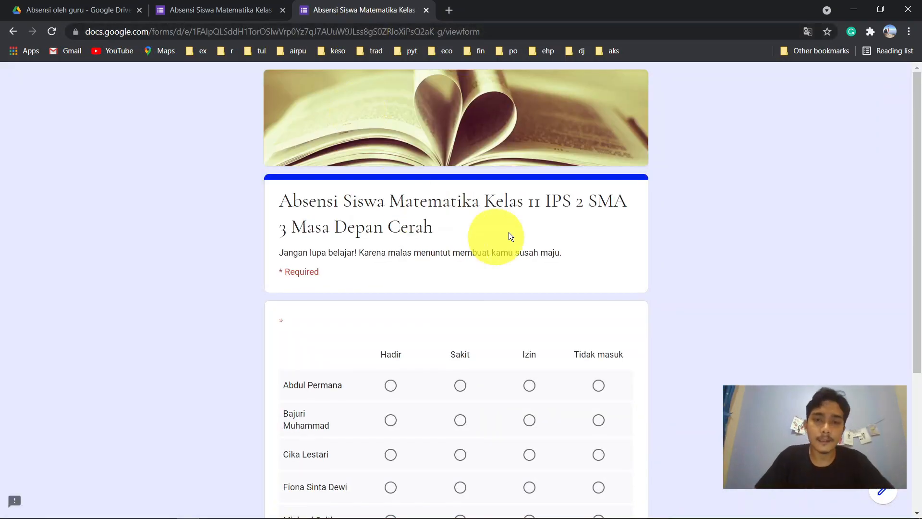
scroll(422, 302, "down", 5)
scroll(725, 197, "up", 5)
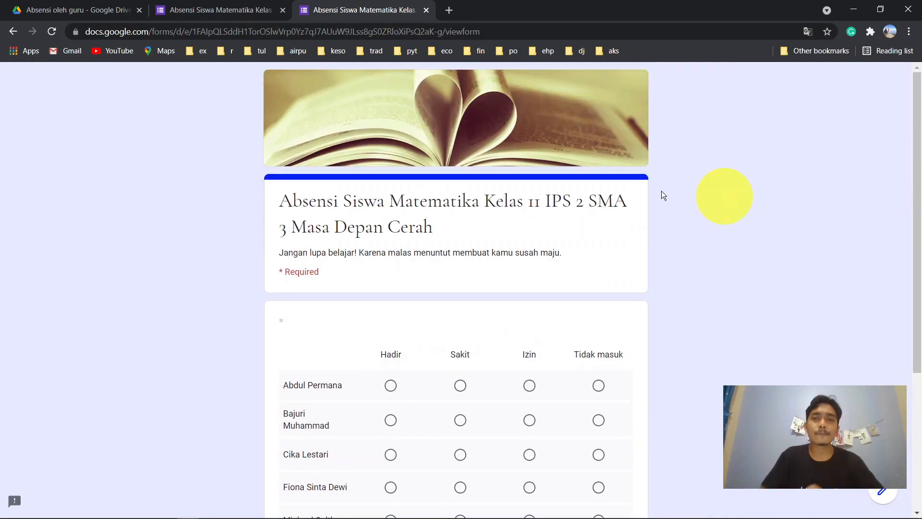